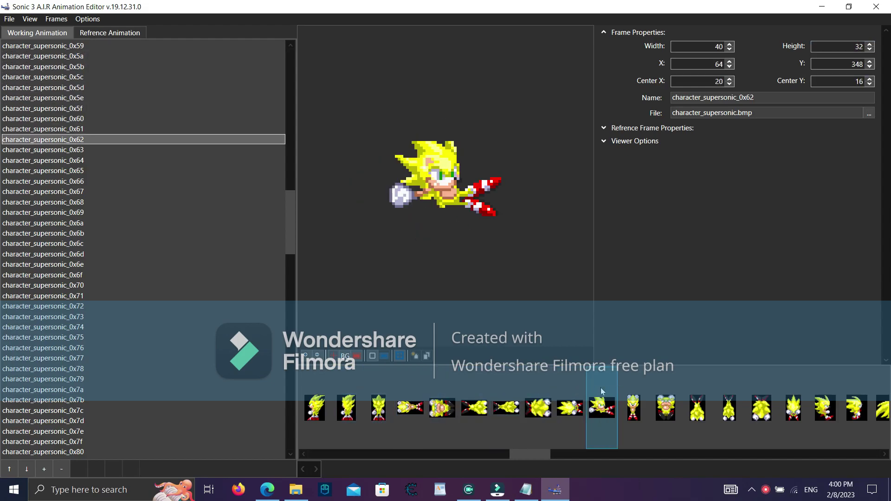
# Set frame character_supersonic_0x62's Y to 344 and Center Y to 20.
pyautogui.click(870, 67)
pyautogui.click(870, 67)
pyautogui.click(870, 79)
pyautogui.click(870, 67)
pyautogui.click(870, 67)
pyautogui.click(869, 79)
pyautogui.click(869, 78)
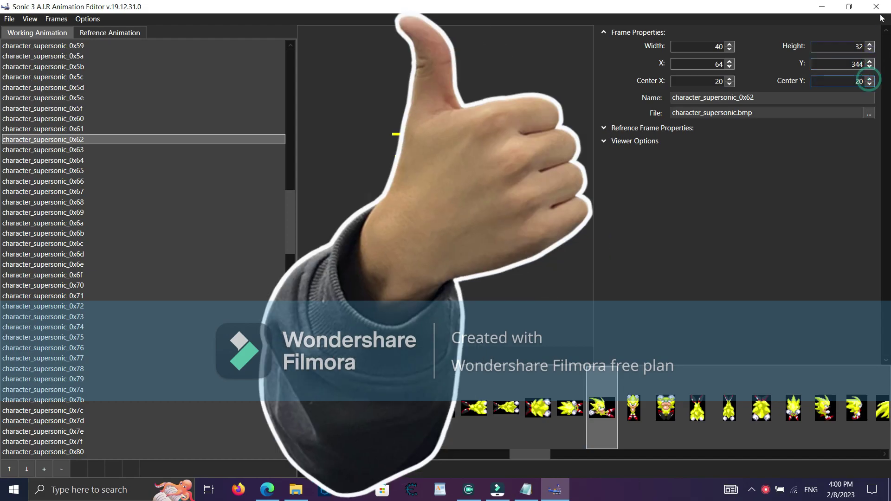
# Increase the height of frame character_supersonic_0x62 to 37.
pyautogui.click(869, 44)
pyautogui.click(870, 44)
pyautogui.click(869, 44)
pyautogui.click(869, 45)
pyautogui.click(869, 45)
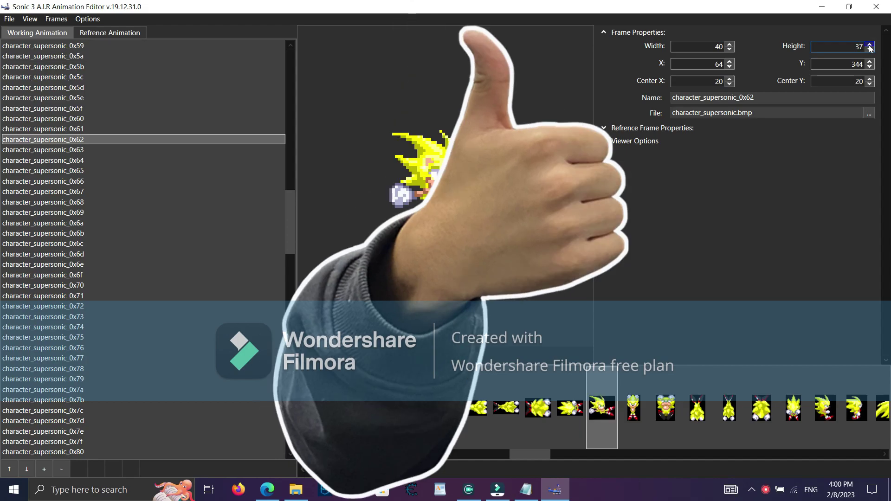
# Step through the frames from character_supersonic_0x63 to character_supersonic_0x69 to check for cut-off sprites.
pyautogui.click(628, 408)
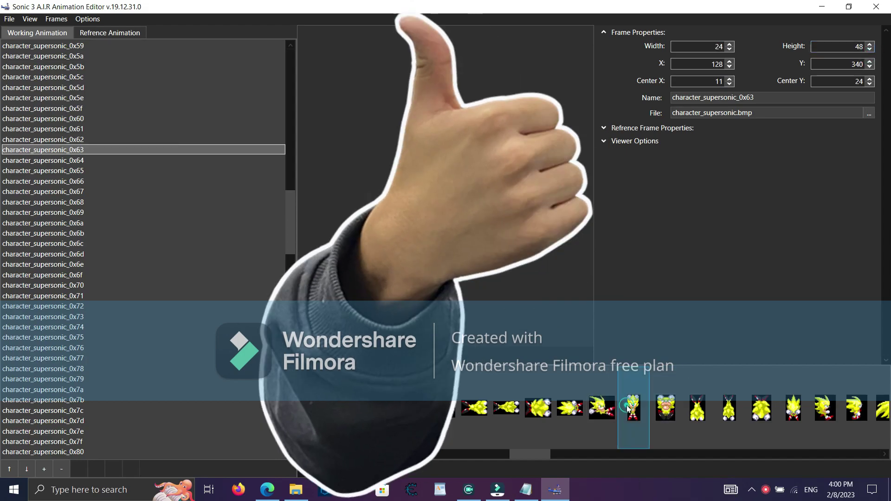
pyautogui.press('Right')
pyautogui.press('Right')
pyautogui.press('Right')
pyautogui.press('Right')
pyautogui.press('Right')
pyautogui.press('Right')
pyautogui.press('Right')
pyautogui.press('Left')
pyautogui.press('Left')
pyautogui.press('Right')
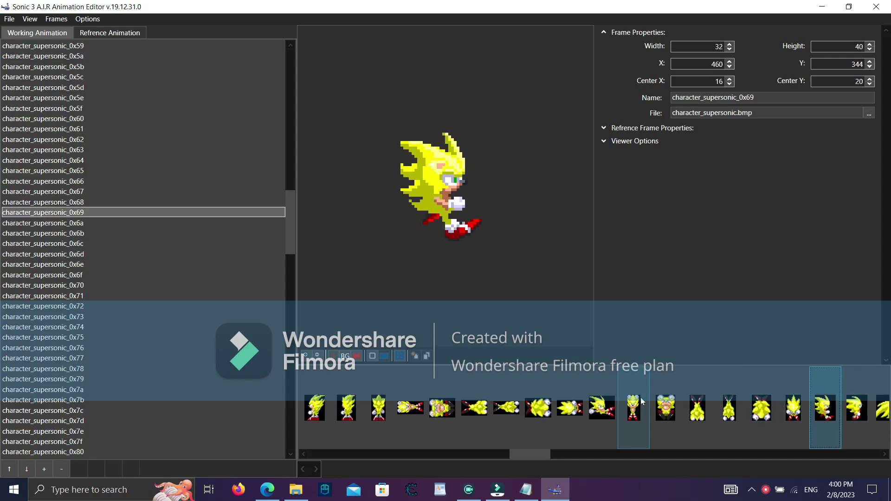
# Set frame character_supersonic_0x69's X to 455 and Center X to 20, and adjust its width.
pyautogui.click(730, 68)
pyautogui.click(730, 69)
pyautogui.click(730, 79)
pyautogui.click(730, 79)
pyautogui.click(730, 69)
pyautogui.click(730, 79)
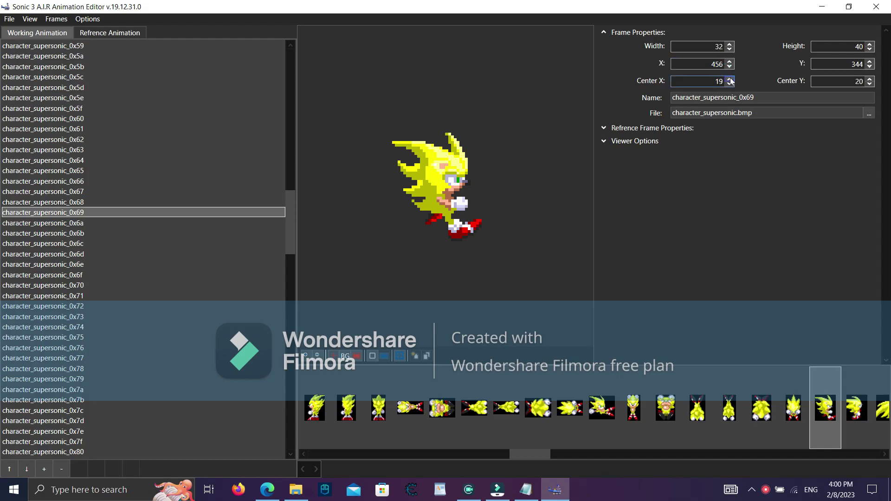
pyautogui.click(730, 68)
pyautogui.click(731, 68)
pyautogui.click(731, 62)
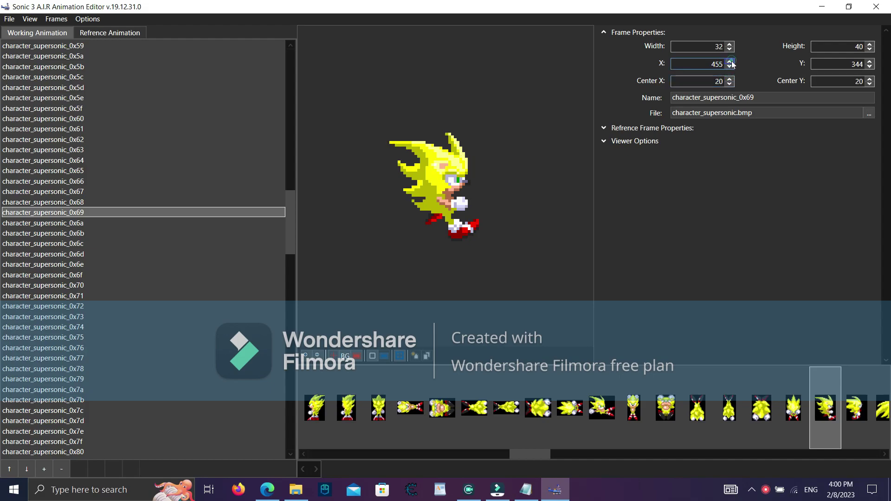
pyautogui.click(730, 44)
pyautogui.click(732, 47)
pyautogui.click(731, 47)
# Set frame character_supersonic_0x6a's X to 507 and Center X to 25.
pyautogui.click(845, 400)
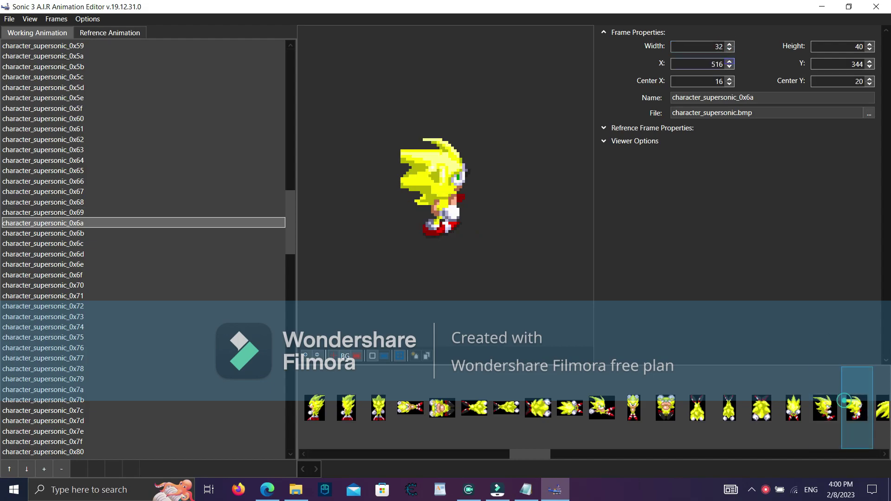
pyautogui.click(730, 66)
pyautogui.click(731, 67)
pyautogui.click(729, 79)
pyautogui.click(729, 79)
pyautogui.click(729, 66)
pyautogui.click(729, 67)
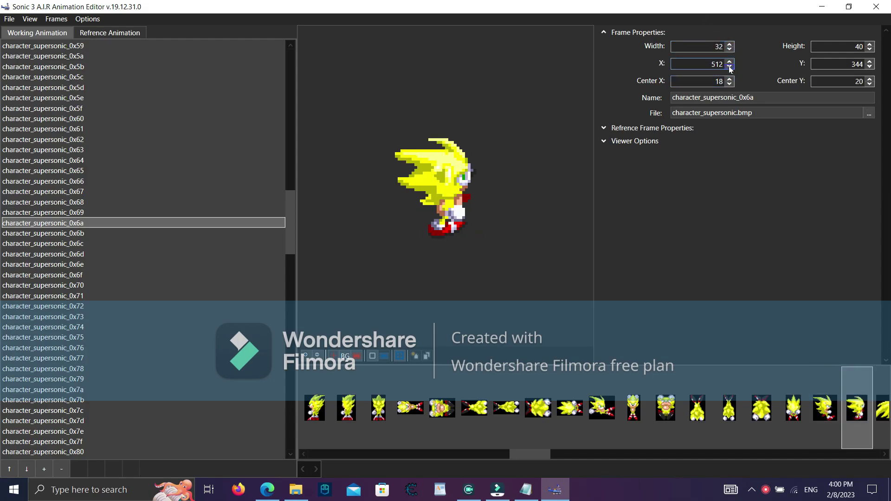
pyautogui.click(729, 78)
pyautogui.click(730, 78)
pyautogui.click(730, 67)
pyautogui.click(730, 78)
pyautogui.click(731, 67)
pyautogui.click(729, 78)
pyautogui.click(730, 66)
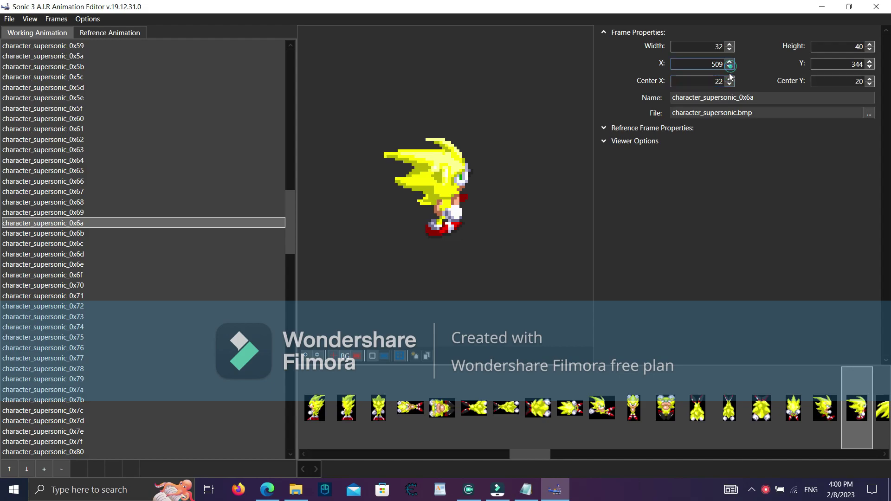
pyautogui.click(729, 79)
pyautogui.click(731, 67)
pyautogui.click(730, 78)
pyautogui.click(730, 67)
pyautogui.click(730, 79)
pyautogui.click(731, 67)
pyautogui.click(730, 62)
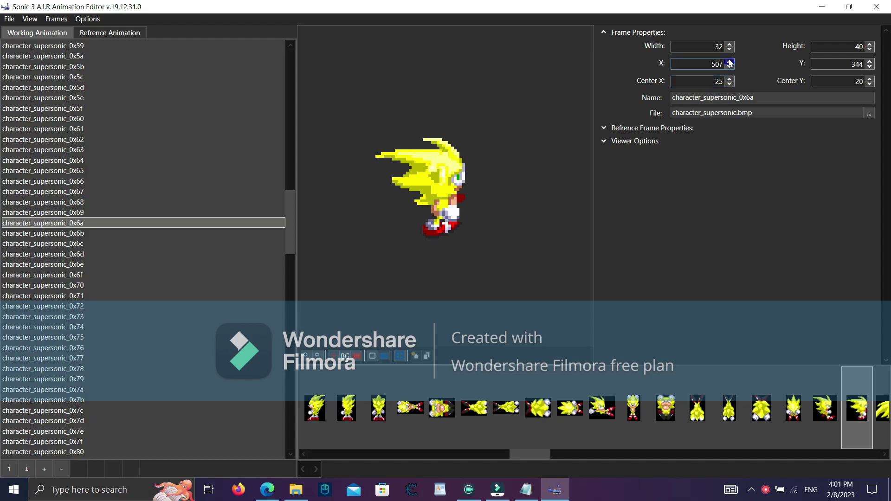
# Widen frame character_supersonic_0x6a to 41.
pyautogui.click(731, 44)
pyautogui.click(730, 44)
pyautogui.click(730, 44)
pyautogui.click(730, 44)
pyautogui.click(730, 44)
pyautogui.click(730, 44)
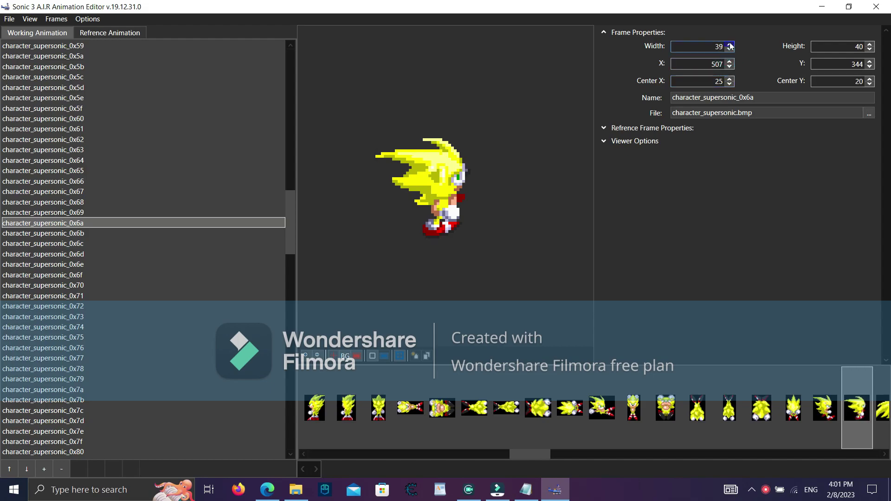
pyautogui.click(730, 44)
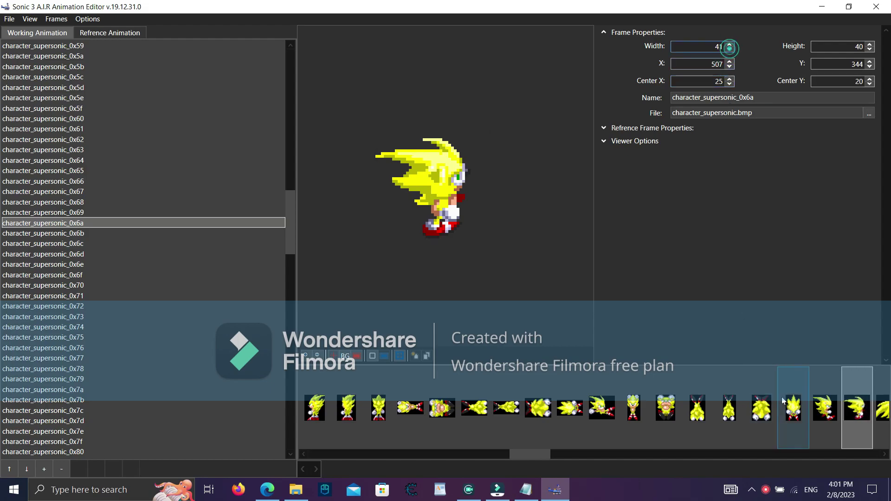
# Set frame character_supersonic_0x6b's X to 569 and Center X to 24.
pyautogui.click(882, 406)
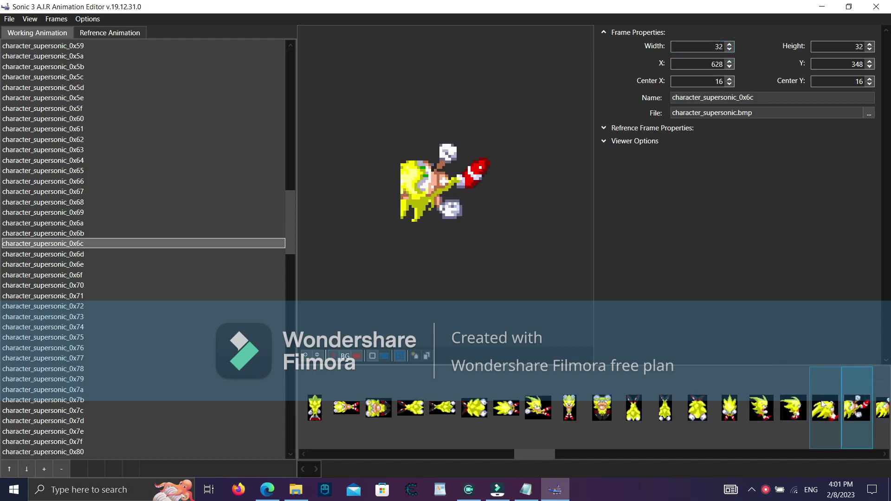
pyautogui.click(729, 66)
pyautogui.click(729, 66)
pyautogui.click(730, 79)
pyautogui.click(730, 79)
pyautogui.click(730, 67)
pyautogui.click(730, 79)
pyautogui.click(730, 69)
pyautogui.click(731, 61)
# Set the width of frame character_supersonic_0x6b to 35.
pyautogui.click(729, 45)
pyautogui.click(730, 45)
pyautogui.click(730, 44)
pyautogui.click(730, 44)
pyautogui.click(729, 45)
pyautogui.click(727, 50)
pyautogui.click(727, 50)
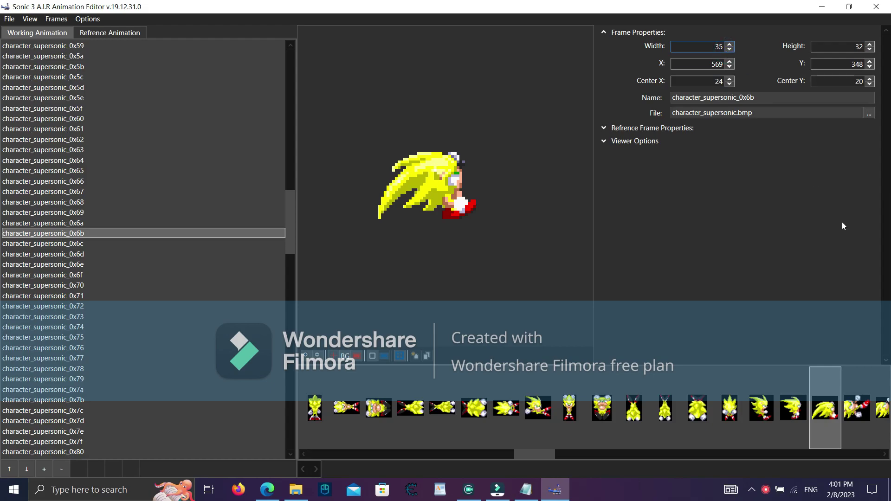
# Set frame character_supersonic_0x6c's X to 616 and Center X to 29 so the whole spikes fit in the frame.
pyautogui.click(847, 424)
pyautogui.click(731, 67)
pyautogui.click(730, 68)
pyautogui.click(729, 80)
pyautogui.click(729, 79)
pyautogui.click(730, 80)
pyautogui.click(729, 80)
pyautogui.click(730, 67)
pyautogui.click(729, 67)
pyautogui.click(730, 68)
pyautogui.click(729, 68)
pyautogui.click(730, 79)
pyautogui.click(729, 79)
pyautogui.click(729, 67)
pyautogui.click(729, 67)
pyautogui.click(729, 67)
pyautogui.click(729, 79)
pyautogui.click(730, 79)
pyautogui.click(730, 67)
pyautogui.click(729, 78)
pyautogui.click(730, 79)
pyautogui.click(730, 79)
pyautogui.click(729, 67)
pyautogui.click(729, 79)
pyautogui.click(729, 68)
pyautogui.click(730, 67)
pyautogui.click(729, 68)
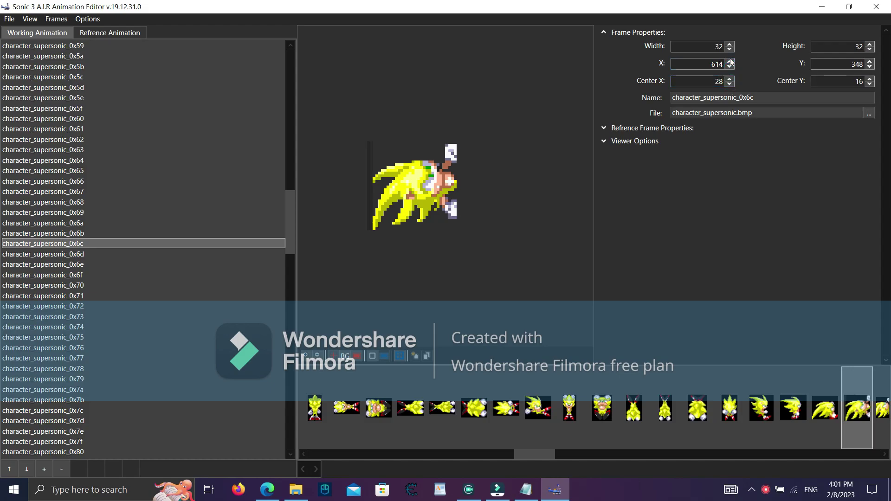
pyautogui.click(730, 60)
pyautogui.click(730, 61)
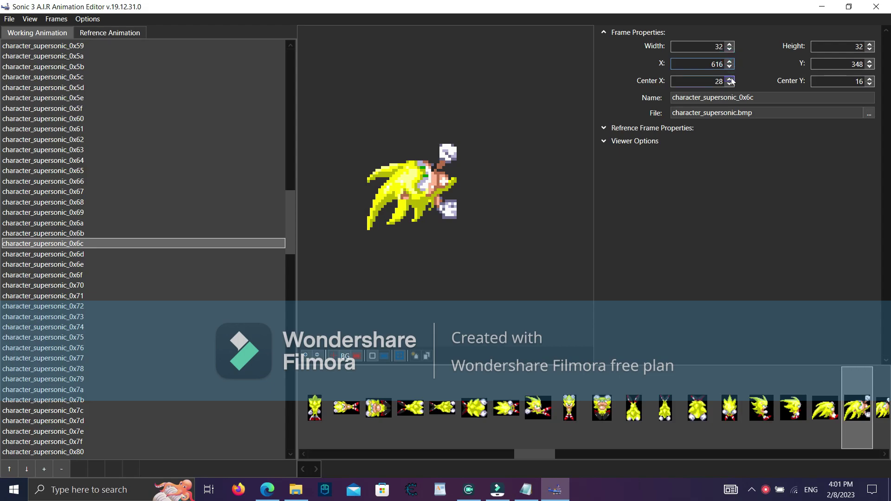
pyautogui.click(729, 78)
# Widen frame character_supersonic_0x6c to 44 to include the feet.
pyautogui.click(730, 44)
pyautogui.click(730, 44)
pyautogui.click(730, 44)
pyautogui.click(729, 44)
pyautogui.click(729, 44)
pyautogui.click(730, 44)
pyautogui.click(730, 45)
pyautogui.click(729, 45)
pyautogui.click(729, 49)
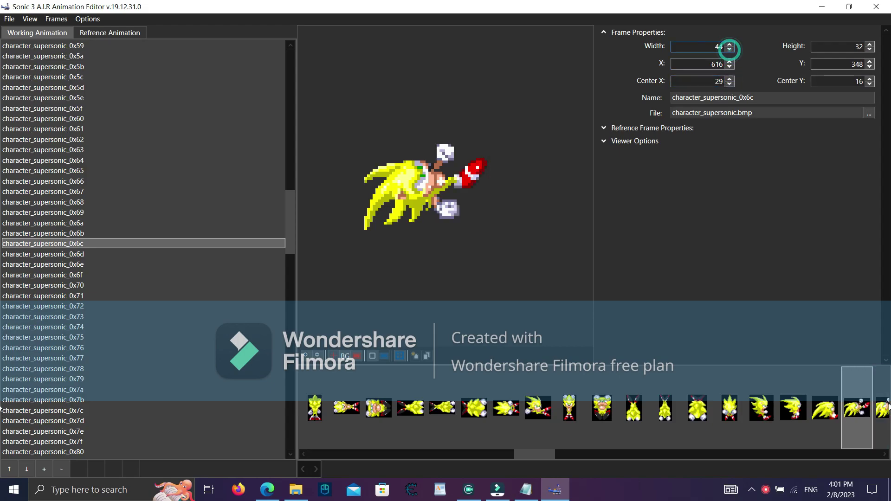
# Compare the alignment of frames character_supersonic_0x6c and 0x6d, and set 0x6c's Center X to 25.
pyautogui.click(879, 400)
pyautogui.click(828, 402)
pyautogui.click(849, 402)
pyautogui.click(837, 402)
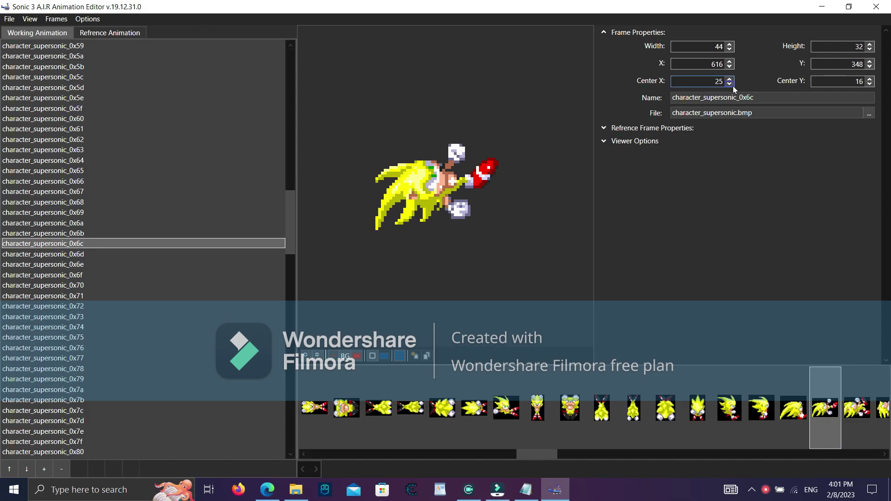
pyautogui.click(852, 398)
pyautogui.click(828, 401)
pyautogui.click(851, 399)
pyautogui.click(829, 402)
pyautogui.click(849, 401)
pyautogui.click(835, 405)
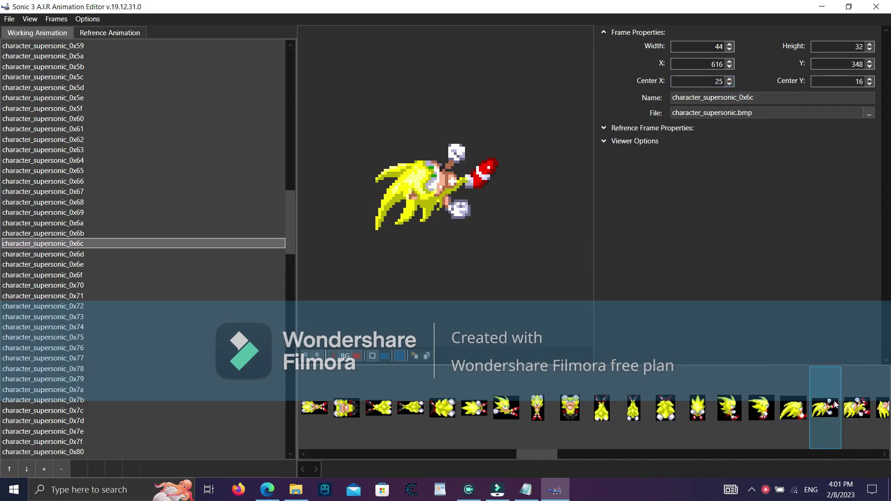
# Change frame character_supersonic_0x6c's file to character_sonic.bmp and set its Center X to 20.
pyautogui.click(866, 113)
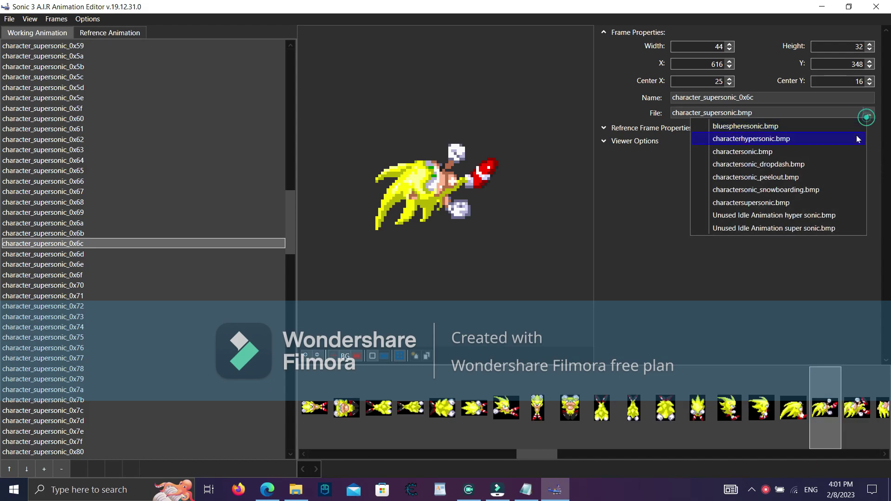
pyautogui.click(850, 147)
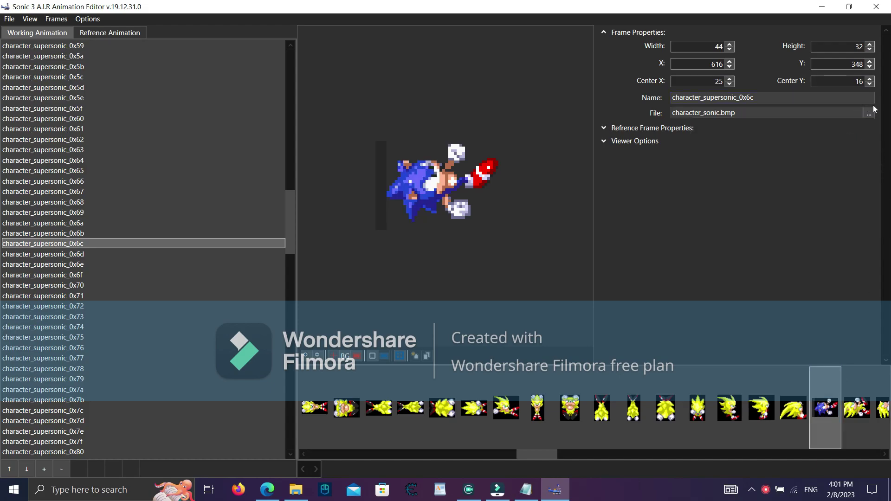
pyautogui.click(730, 61)
pyautogui.click(730, 67)
pyautogui.click(730, 85)
pyautogui.click(730, 85)
pyautogui.click(730, 84)
pyautogui.click(730, 85)
pyautogui.click(730, 85)
# Try an X of 619 for frame character_supersonic_0x6c and restore it to 616.
pyautogui.click(730, 61)
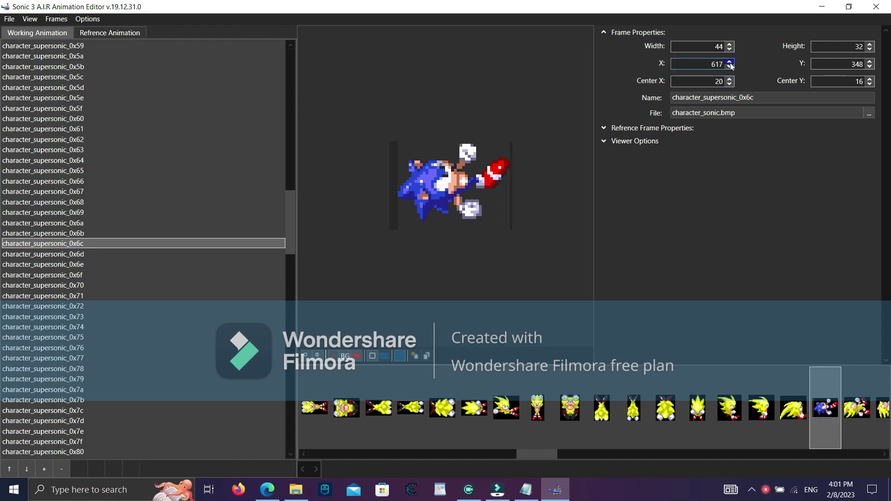
pyautogui.click(730, 62)
pyautogui.click(730, 63)
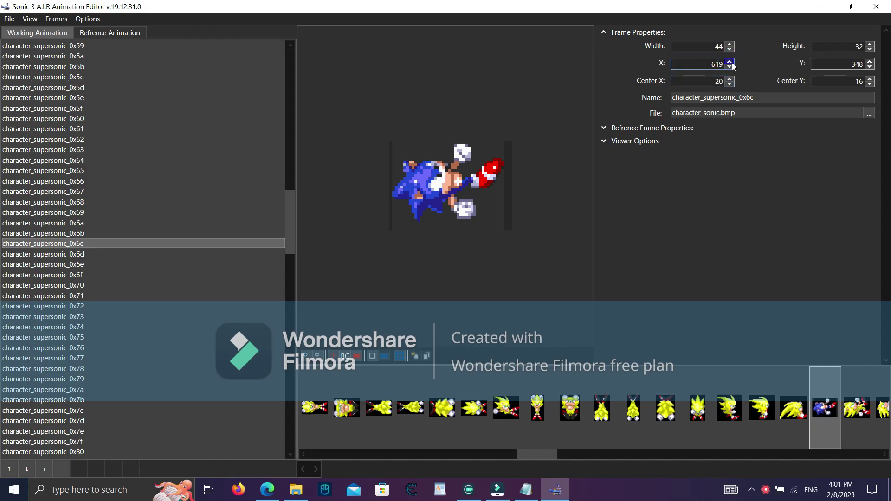
pyautogui.click(730, 67)
pyautogui.click(730, 67)
pyautogui.click(730, 68)
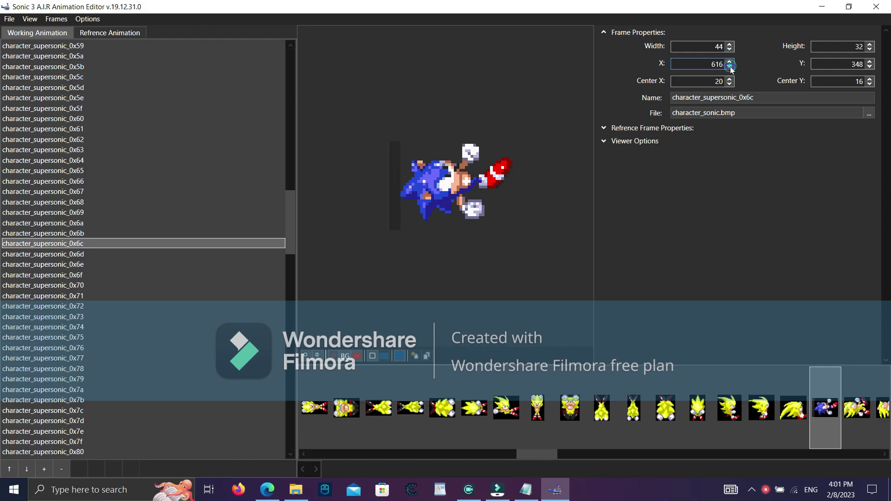
pyautogui.click(870, 62)
pyautogui.click(871, 68)
# Increase frame character_supersonic_0x6c's X and reduce its width to fit the blue Sonic sprite.
pyautogui.click(731, 68)
pyautogui.click(731, 68)
pyautogui.click(731, 62)
pyautogui.click(731, 61)
pyautogui.click(730, 61)
pyautogui.click(730, 61)
pyautogui.click(730, 60)
pyautogui.click(730, 61)
pyautogui.click(730, 49)
pyautogui.click(730, 49)
pyautogui.click(730, 49)
pyautogui.click(730, 49)
# Compare the alignment of frame character_supersonic_0x6c with its neighbouring frames, especially 0x6d.
pyautogui.click(858, 392)
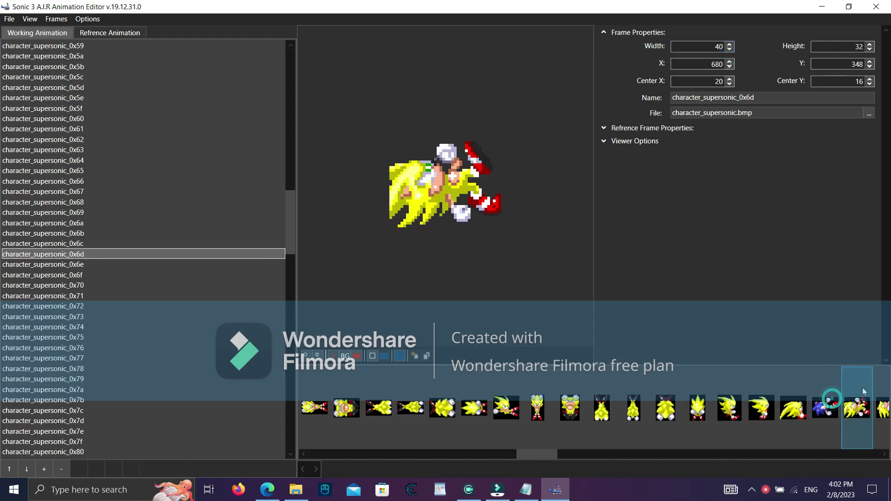
pyautogui.click(804, 406)
pyautogui.click(835, 402)
pyautogui.click(876, 407)
pyautogui.click(822, 412)
pyautogui.click(806, 414)
pyautogui.click(766, 414)
pyautogui.click(736, 411)
pyautogui.click(764, 411)
pyautogui.click(743, 410)
pyautogui.click(763, 404)
pyautogui.click(743, 413)
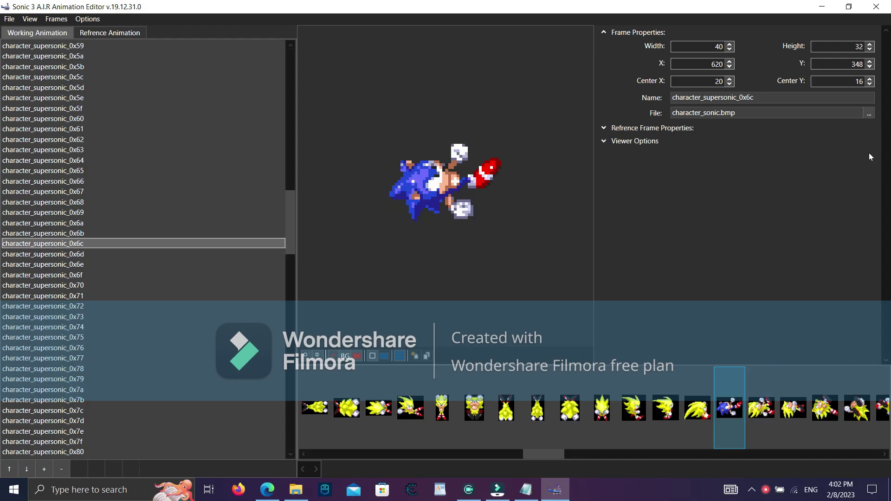
# Change frame character_supersonic_0x6c's file to character_supersonic.bmp and set its X to 616 and Center X to 24.
pyautogui.click(868, 113)
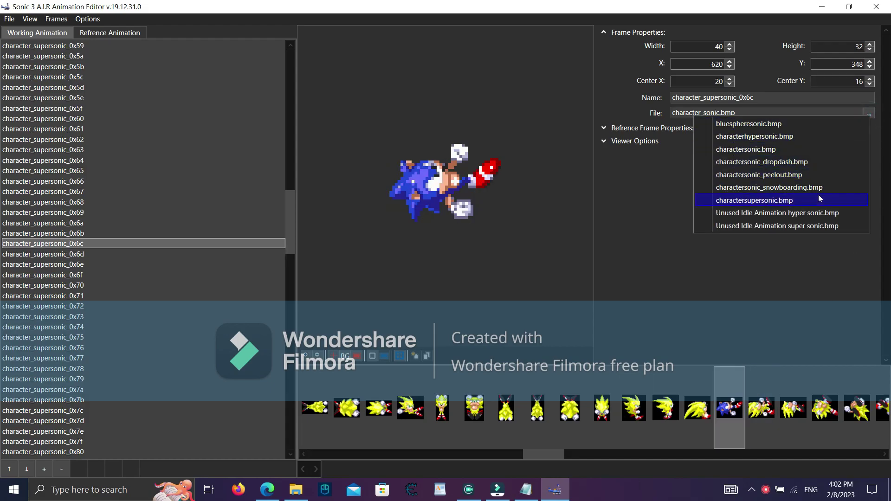
pyautogui.click(818, 197)
pyautogui.doubleClick(730, 66)
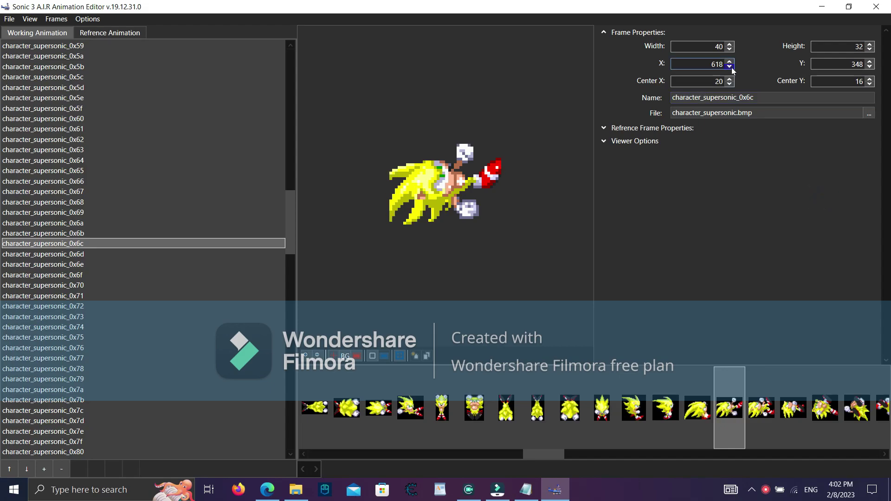
pyautogui.click(729, 78)
pyautogui.click(728, 78)
pyautogui.click(730, 67)
pyautogui.click(731, 66)
pyautogui.click(729, 78)
pyautogui.click(729, 78)
pyautogui.click(731, 66)
pyautogui.click(731, 61)
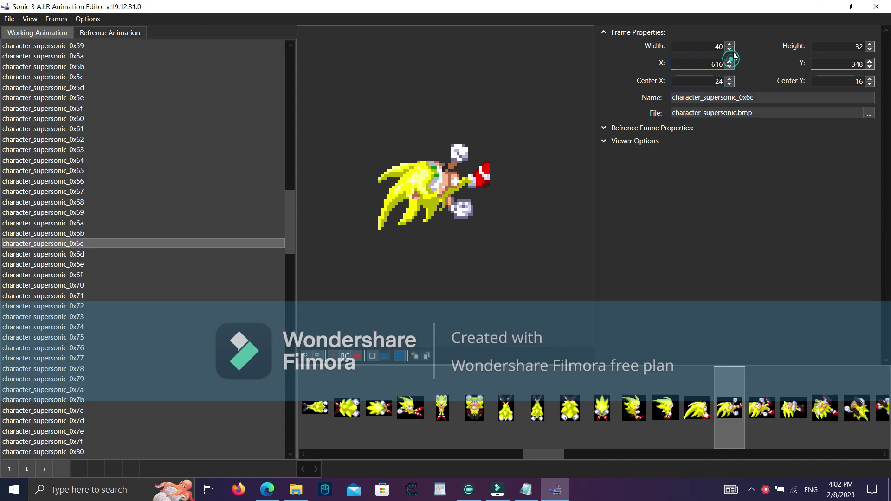
# Set frame character_supersonic_0x6c's width to 44 to include the whole shoe.
pyautogui.click(731, 44)
pyautogui.click(731, 44)
pyautogui.click(731, 44)
pyautogui.click(731, 44)
pyautogui.click(730, 44)
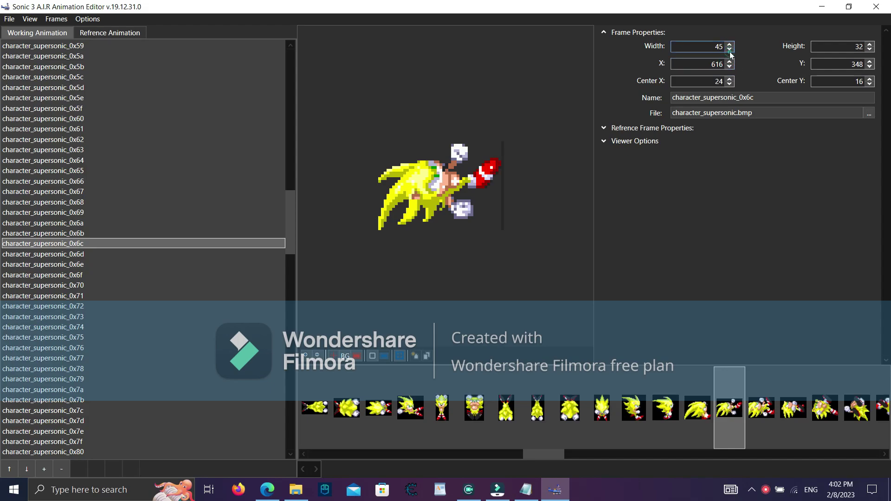
# Set frame character_supersonic_0x6d's X to 675 and its Center X to 25.
pyautogui.click(749, 400)
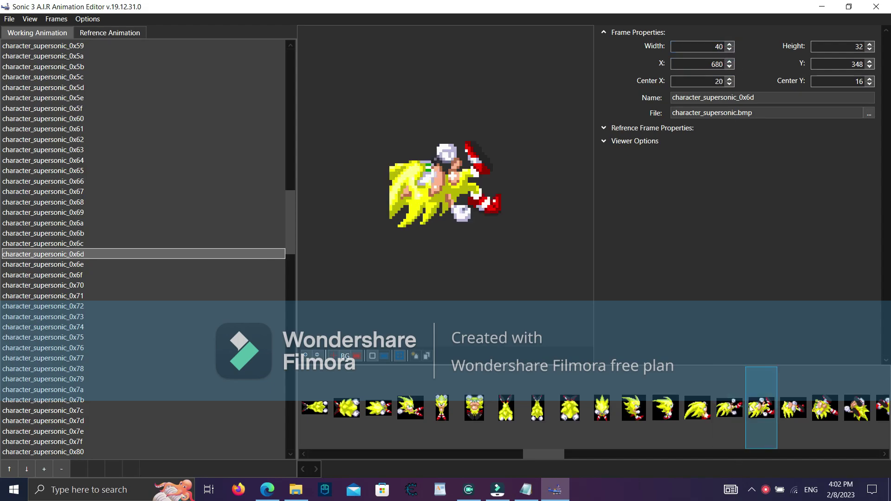
pyautogui.doubleClick(731, 66)
pyautogui.click(730, 78)
pyautogui.click(730, 78)
pyautogui.click(731, 67)
pyautogui.click(731, 67)
pyautogui.click(731, 78)
pyautogui.click(730, 79)
pyautogui.click(730, 67)
pyautogui.click(730, 79)
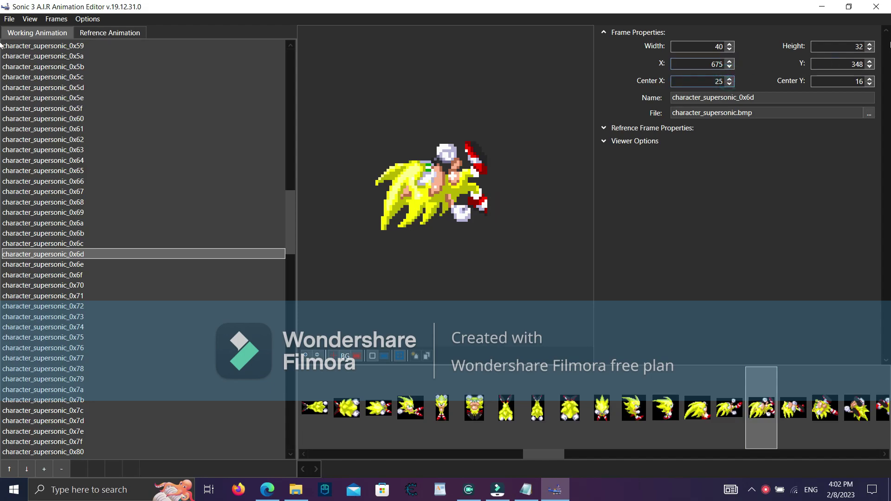
# Increase frame character_supersonic_0x6d's height and width to fit its full quills and shoes.
pyautogui.click(870, 45)
pyautogui.click(870, 45)
pyautogui.click(870, 45)
pyautogui.click(870, 45)
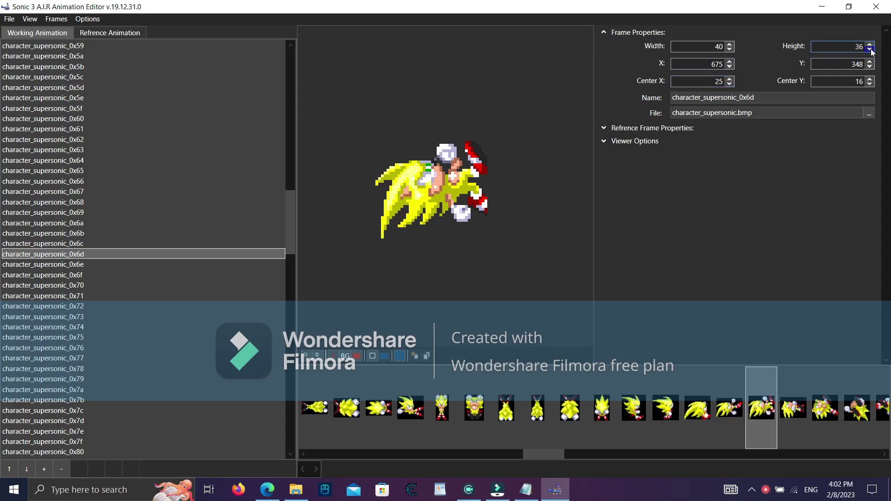
pyautogui.click(729, 44)
pyautogui.click(730, 44)
pyautogui.click(730, 44)
pyautogui.click(730, 44)
pyautogui.click(729, 45)
pyautogui.click(731, 49)
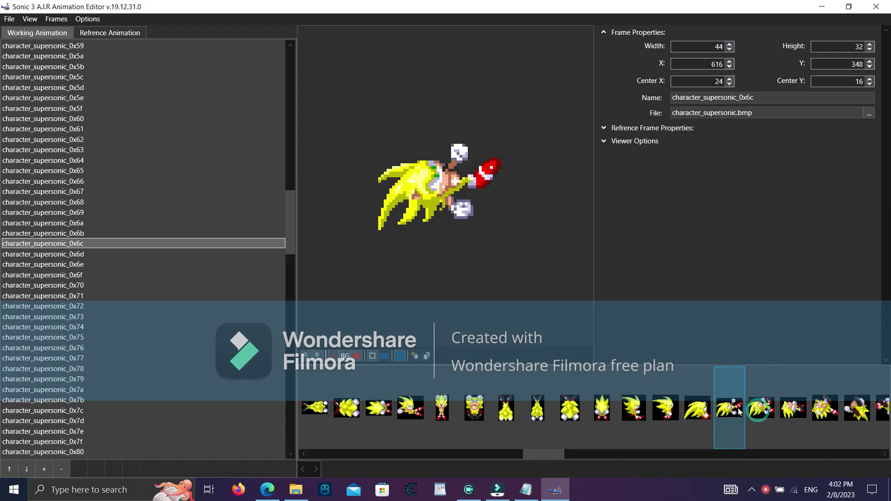
# Go through frames 0x6e to 0x70, and set frame character_supersonic_0x71's X to 8 and Center X to 20.
pyautogui.click(782, 402)
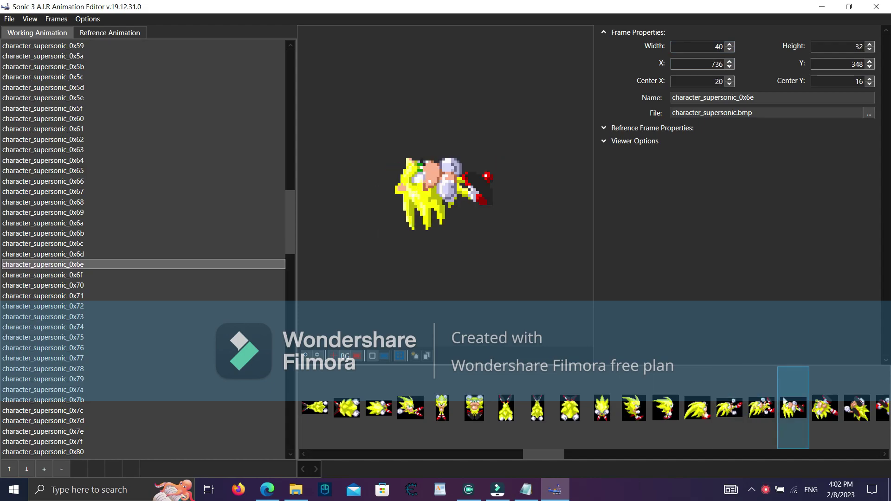
pyautogui.click(824, 393)
pyautogui.click(858, 395)
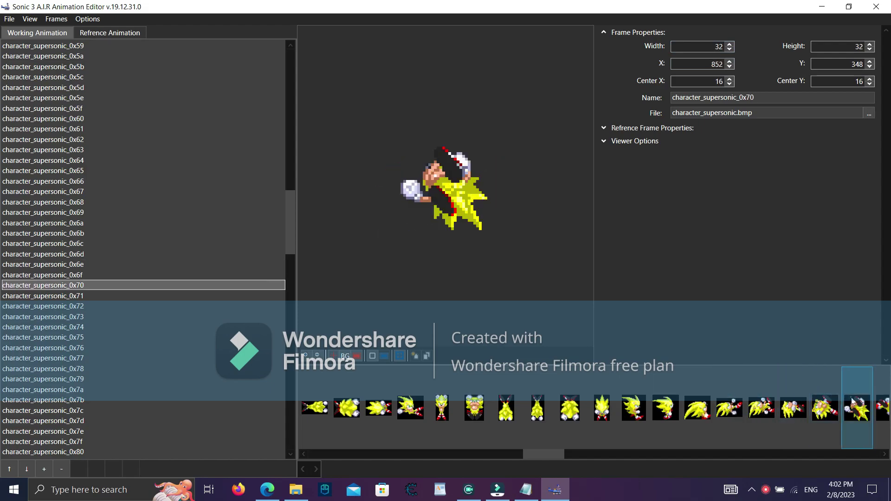
pyautogui.click(876, 398)
pyautogui.click(730, 66)
pyautogui.click(730, 66)
pyautogui.click(730, 79)
pyautogui.click(730, 78)
pyautogui.click(730, 67)
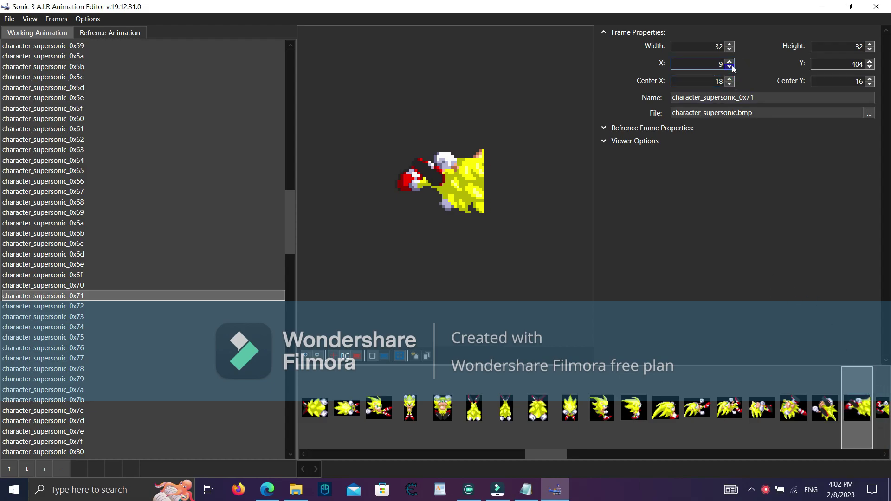
pyautogui.click(731, 79)
pyautogui.click(730, 68)
pyautogui.click(731, 78)
pyautogui.click(730, 67)
pyautogui.click(730, 61)
# Set frame character_supersonic_0x71's width to 41 to include the quill tips.
pyautogui.click(729, 44)
pyautogui.click(729, 44)
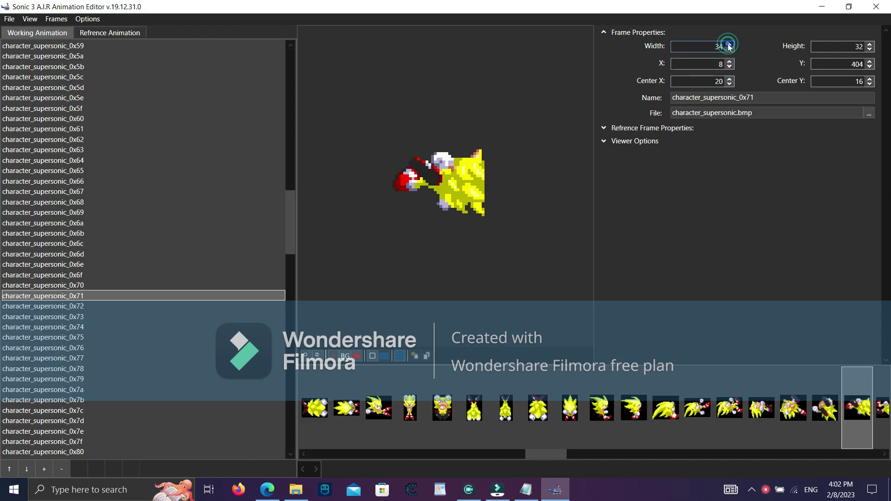
pyautogui.click(729, 43)
pyautogui.click(730, 44)
pyautogui.click(729, 46)
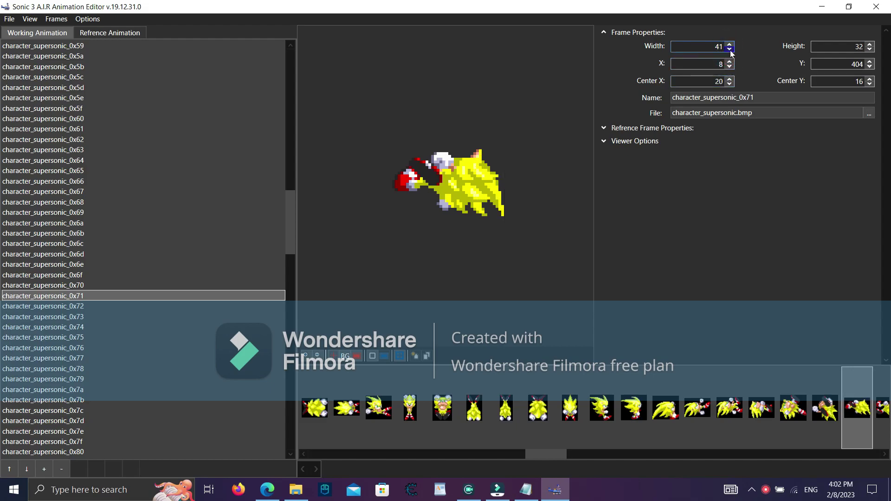
# Increase frame character_supersonic_0x72's width just enough to fit the quill tips.
pyautogui.click(879, 403)
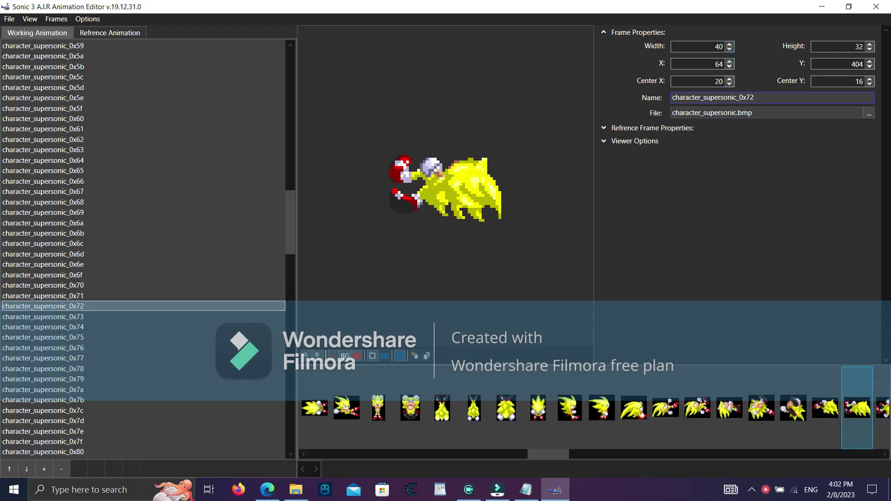
pyautogui.click(729, 46)
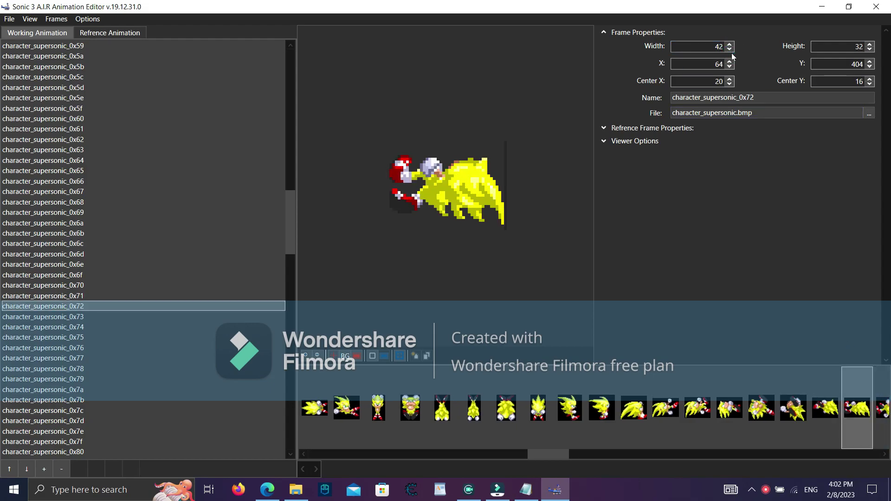
pyautogui.click(731, 53)
# Set frame character_supersonic_0x73's width to 44 and increase its height to fit the quills.
pyautogui.moveTo(564, 454); pyautogui.dragTo(587, 455)
pyautogui.click(606, 408)
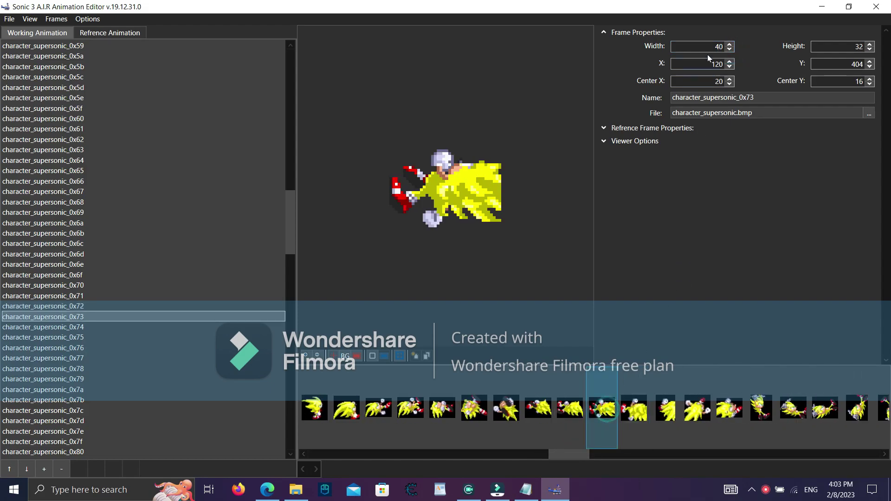
pyautogui.scroll(6, 731, 45)
pyautogui.click(731, 50)
pyautogui.click(730, 49)
pyautogui.scroll(3, 872, 45)
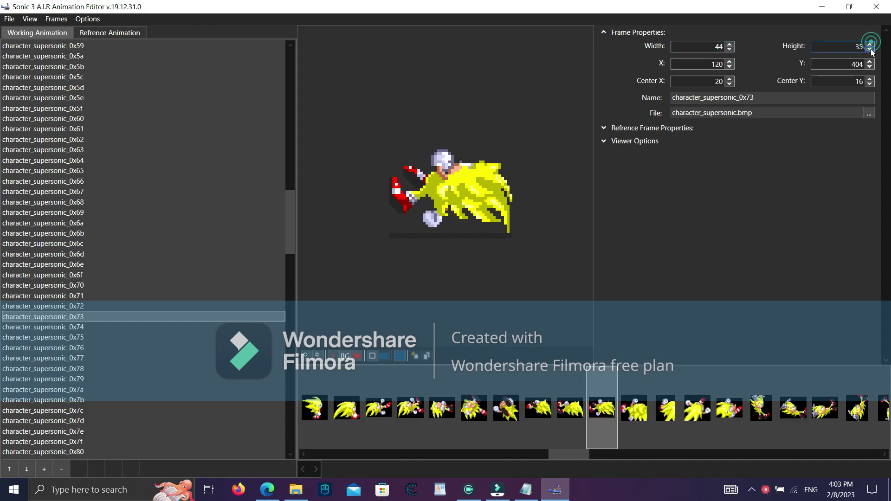
# Set frame character_supersonic_0x74's X to 177 and its Center X to 19.
pyautogui.click(640, 409)
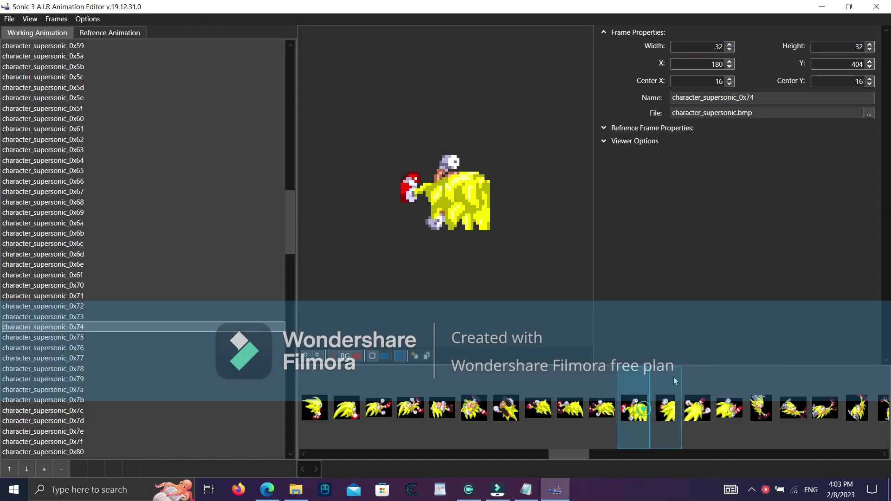
pyautogui.click(732, 66)
pyautogui.click(732, 66)
pyautogui.click(731, 78)
pyautogui.click(730, 78)
pyautogui.click(730, 68)
pyautogui.click(730, 84)
pyautogui.click(730, 78)
pyautogui.click(730, 78)
pyautogui.click(730, 67)
pyautogui.click(729, 62)
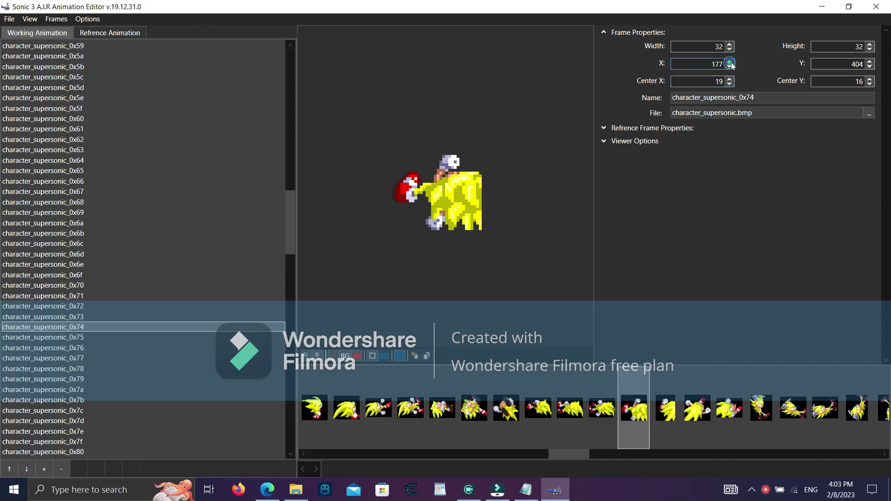
# Set frame character_supersonic_0x74's height to 40 to include the lowest quill.
pyautogui.click(870, 44)
pyautogui.click(869, 44)
pyautogui.click(869, 44)
pyautogui.click(869, 44)
pyautogui.click(870, 44)
pyautogui.click(870, 44)
pyautogui.click(869, 44)
pyautogui.click(870, 44)
pyautogui.click(870, 44)
pyautogui.click(869, 50)
pyautogui.click(869, 50)
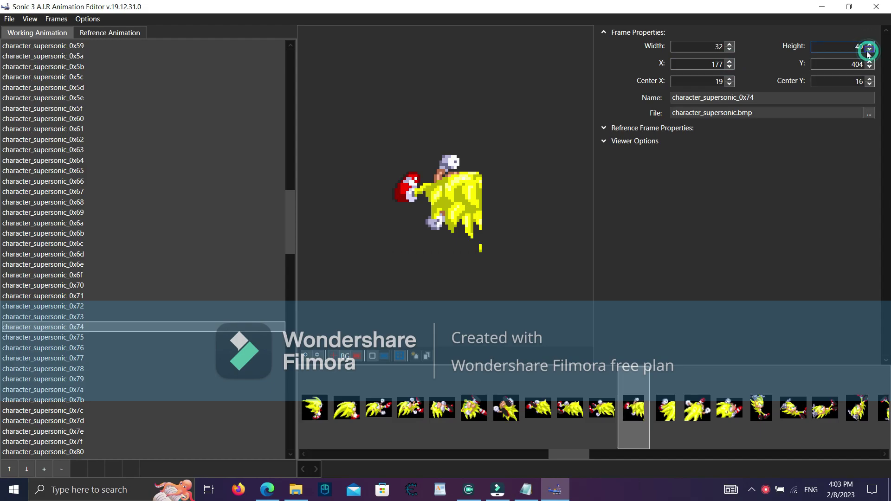
# Set frame character_supersonic_0x74's width to 38 and compare its alignment with frame 0x73.
pyautogui.click(729, 44)
pyautogui.click(729, 44)
pyautogui.click(729, 44)
pyautogui.click(730, 44)
pyautogui.click(730, 44)
pyautogui.click(730, 44)
pyautogui.click(729, 44)
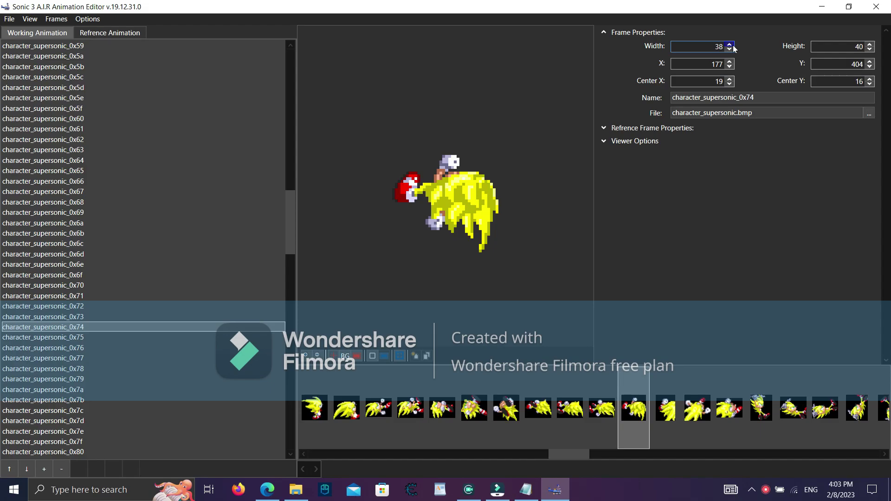
pyautogui.click(731, 50)
pyautogui.click(603, 404)
pyautogui.click(632, 402)
pyautogui.click(610, 399)
pyautogui.click(631, 398)
# Increase frame character_supersonic_0x75's width and height to fit all of its quills.
pyautogui.click(654, 394)
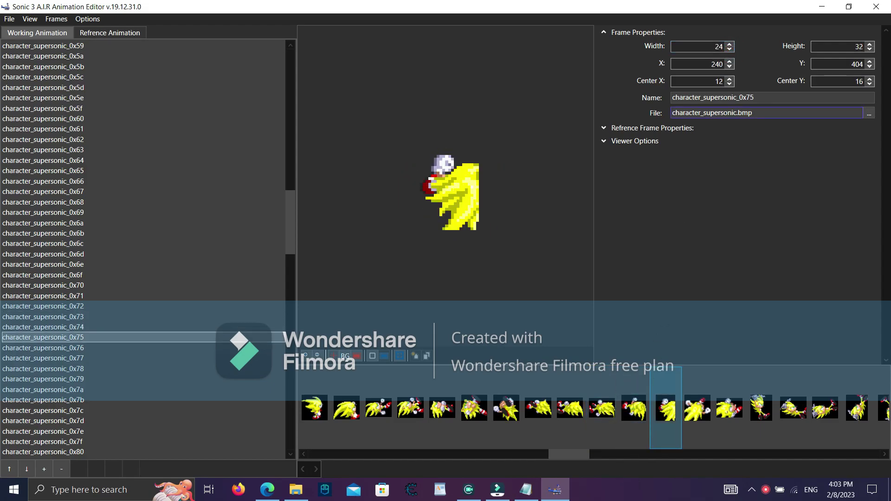
pyautogui.doubleClick(729, 44)
pyautogui.doubleClick(729, 45)
pyautogui.click(729, 45)
pyautogui.doubleClick(729, 45)
pyautogui.click(729, 45)
pyautogui.click(729, 45)
pyautogui.click(730, 49)
pyautogui.click(870, 44)
pyautogui.doubleClick(870, 45)
pyautogui.click(870, 45)
pyautogui.click(869, 50)
# Set frame character_supersonic_0x76's X to 291 and its Center X to 17.
pyautogui.click(689, 424)
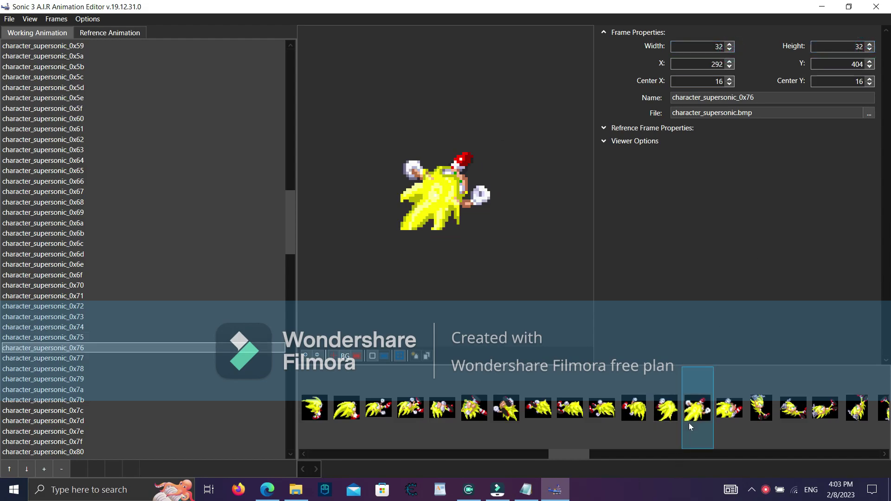
pyautogui.click(730, 61)
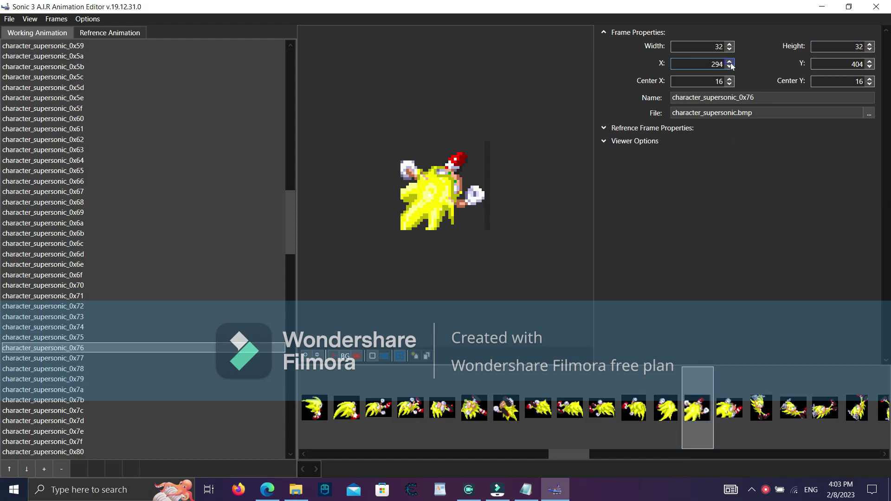
pyautogui.click(729, 67)
pyautogui.click(729, 67)
pyautogui.click(729, 66)
pyautogui.click(730, 60)
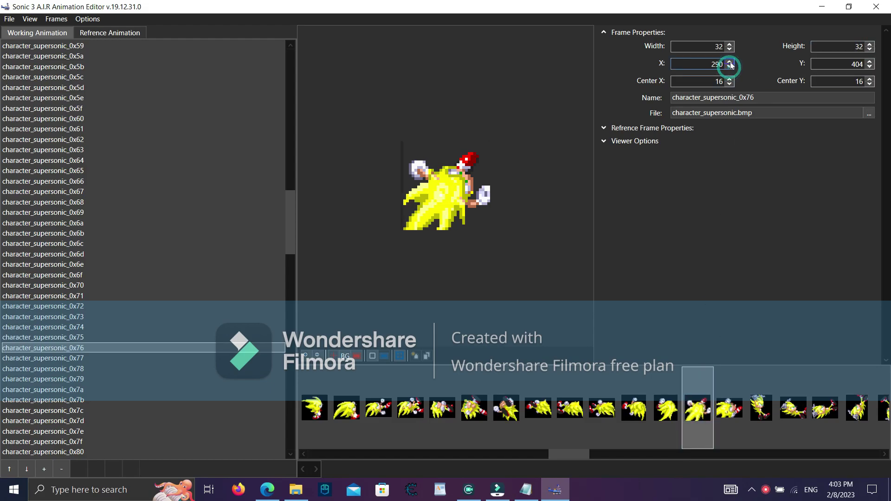
pyautogui.click(729, 79)
# Set frame character_supersonic_0x76's height to 35 to include the lower quill tips.
pyautogui.click(870, 44)
pyautogui.click(869, 44)
pyautogui.click(870, 44)
pyautogui.click(869, 44)
pyautogui.click(870, 44)
pyautogui.click(870, 49)
pyautogui.click(869, 49)
# Compare frame character_supersonic_0x76 with frames 0x75 and 0x77, and set its Center Y to 17.
pyautogui.click(669, 403)
pyautogui.click(692, 403)
pyautogui.click(724, 404)
pyautogui.click(702, 405)
pyautogui.click(723, 405)
pyautogui.click(704, 406)
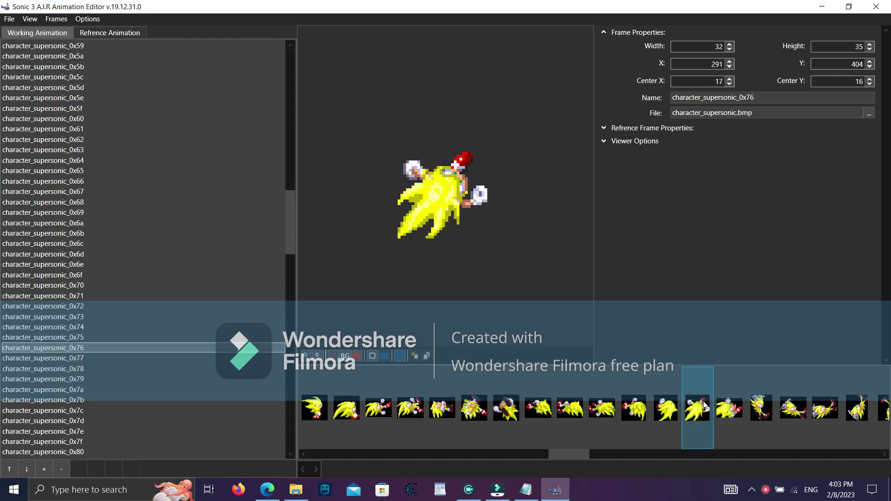
pyautogui.click(869, 79)
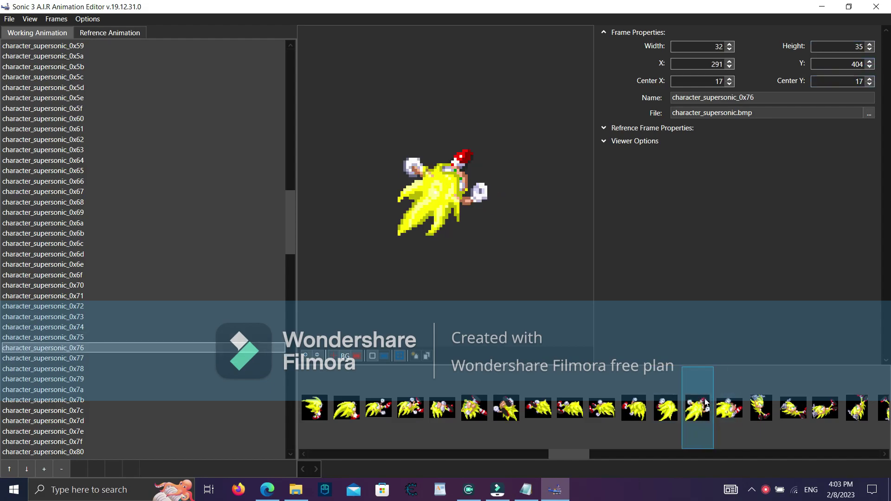
# Set frame character_supersonic_0x77's X to 343 and its Center X to 21.
pyautogui.click(733, 397)
pyautogui.click(729, 66)
pyautogui.click(729, 67)
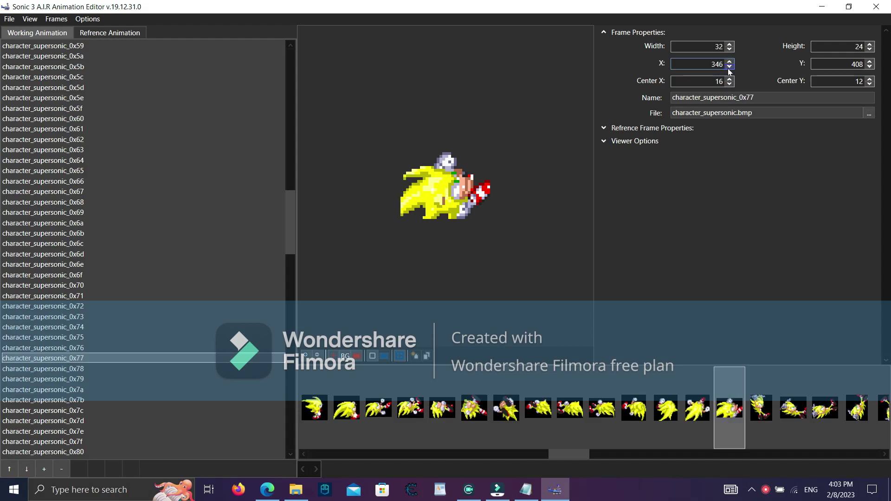
pyautogui.click(730, 81)
pyautogui.click(730, 81)
pyautogui.click(730, 66)
pyautogui.click(730, 66)
pyautogui.click(729, 79)
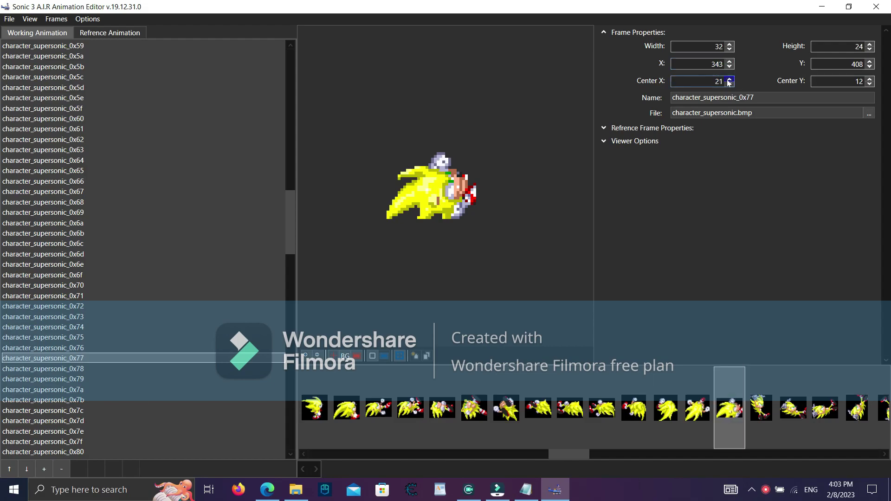
pyautogui.click(730, 67)
pyautogui.click(730, 60)
# Set frame character_supersonic_0x77's height to 28 and width to 37 to fit the lower quills and the shoe.
pyautogui.click(869, 45)
pyautogui.click(870, 45)
pyautogui.click(869, 44)
pyautogui.click(870, 44)
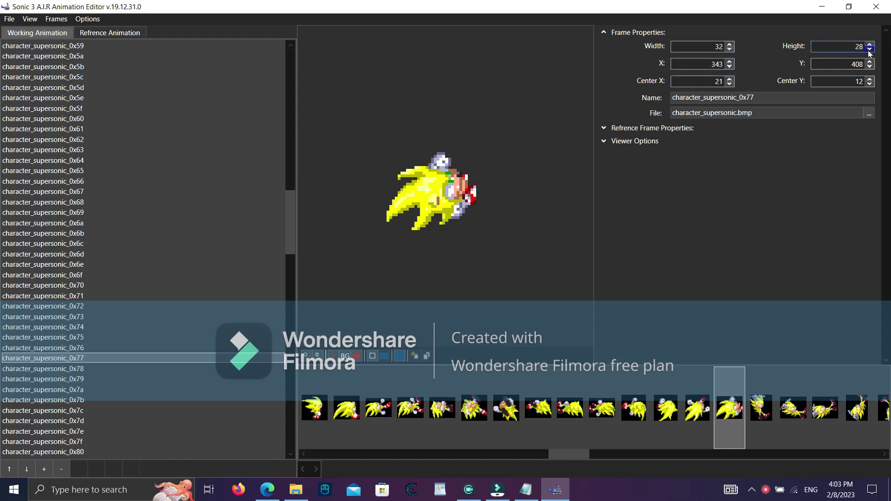
pyautogui.click(730, 45)
pyautogui.click(729, 44)
pyautogui.click(730, 45)
pyautogui.click(730, 45)
pyautogui.click(730, 44)
pyautogui.click(730, 44)
pyautogui.click(730, 44)
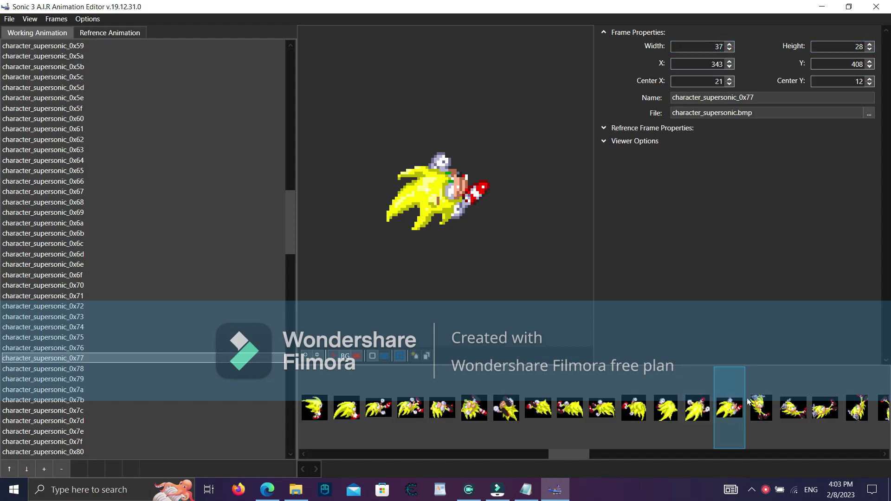
# Set frame character_supersonic_0x78's X to 395 and its Center X to 23.
pyautogui.click(755, 392)
pyautogui.click(729, 66)
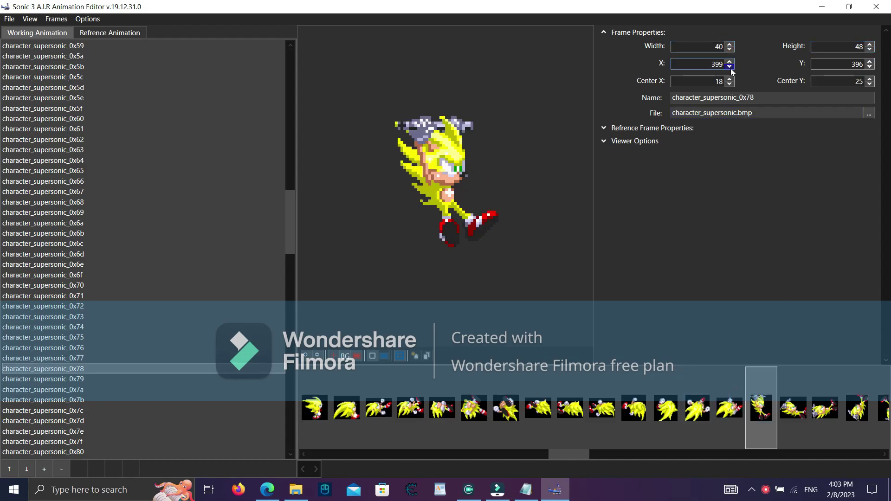
pyautogui.click(730, 66)
pyautogui.click(730, 66)
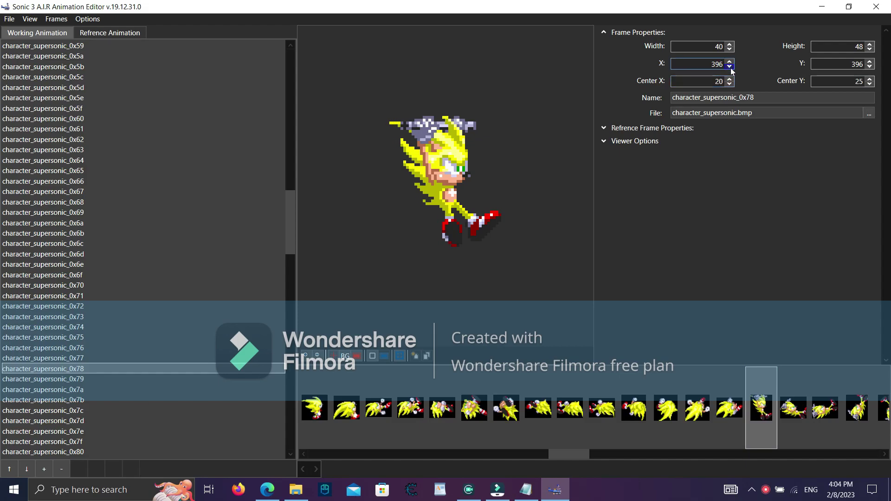
pyautogui.click(730, 66)
pyautogui.click(730, 66)
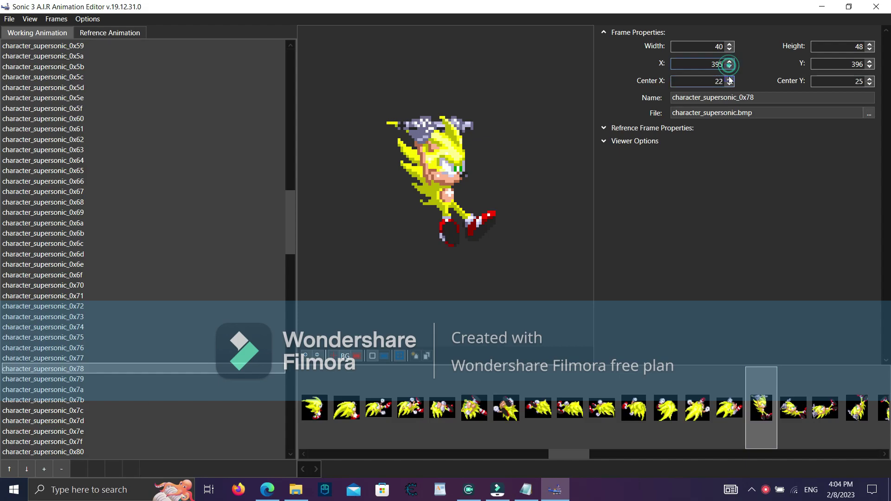
pyautogui.click(729, 79)
# Compare the alignment of frames character_supersonic_0x78 and 0x79 by switching between them.
pyautogui.click(793, 408)
pyautogui.click(761, 408)
pyautogui.click(785, 408)
pyautogui.click(767, 409)
pyautogui.click(784, 407)
pyautogui.click(770, 409)
pyautogui.click(783, 409)
pyautogui.click(770, 411)
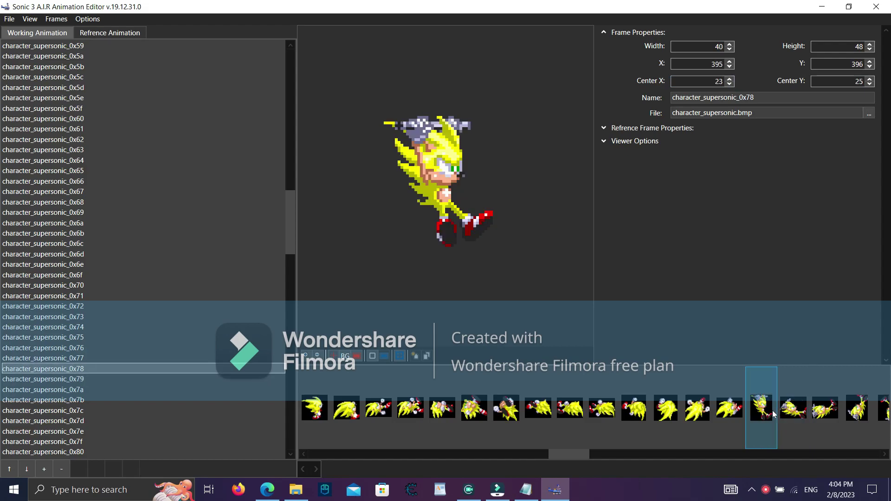
# Keep frame character_supersonic_0x78's X at 395 and set its width to 45 to include the whole shoe.
pyautogui.click(730, 68)
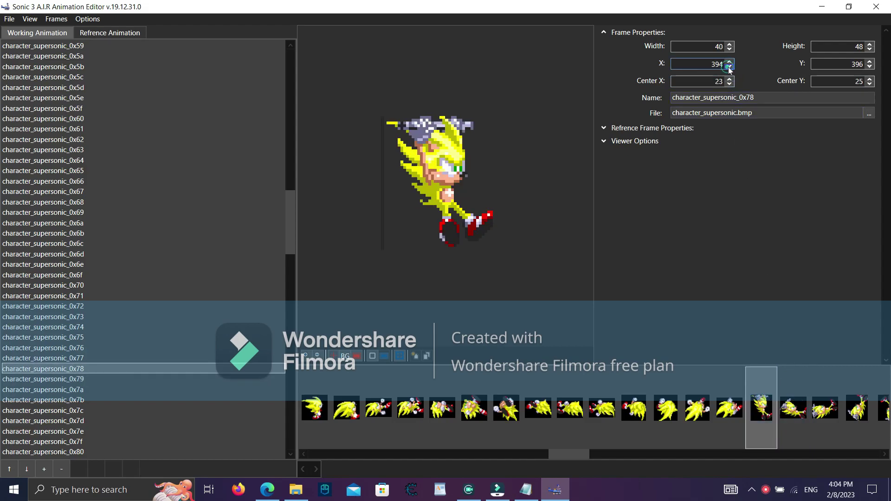
pyautogui.click(729, 60)
pyautogui.click(730, 44)
pyautogui.click(729, 44)
pyautogui.click(730, 44)
pyautogui.click(730, 45)
pyautogui.click(730, 44)
pyautogui.click(730, 44)
pyautogui.click(731, 44)
pyautogui.click(732, 49)
pyautogui.click(732, 49)
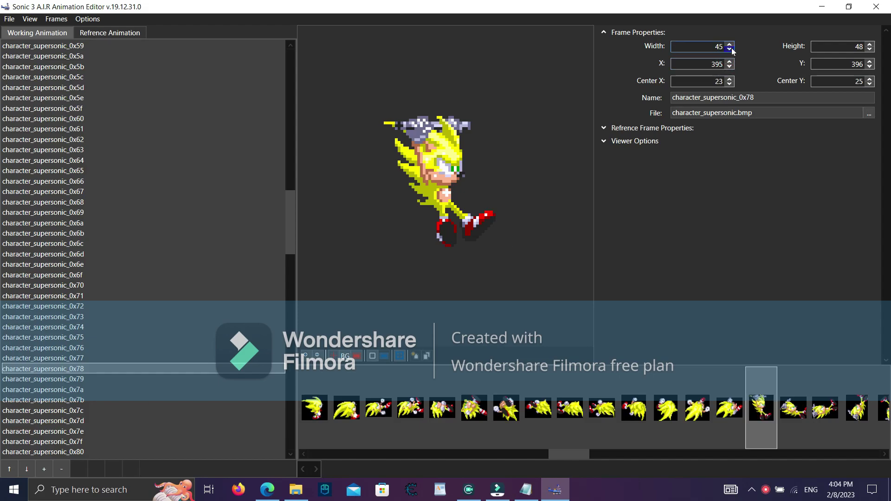
# Set frame character_supersonic_0x79's X to 448 and its Center X to 35.
pyautogui.click(790, 413)
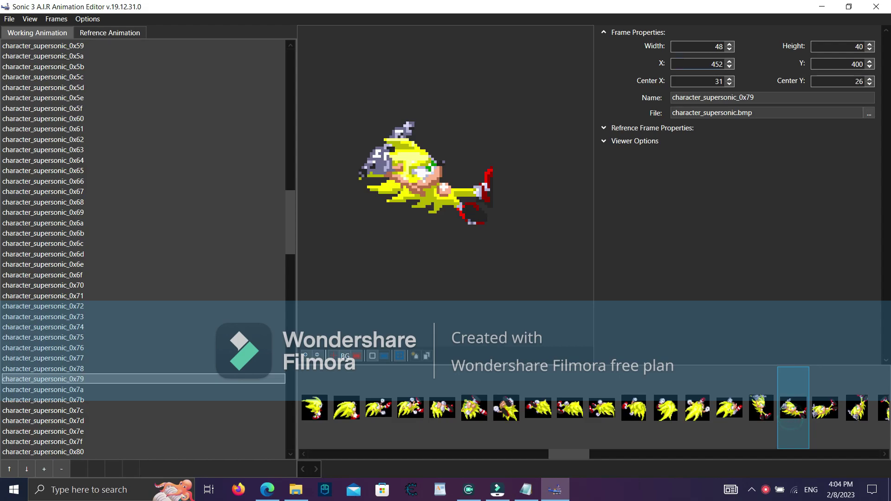
pyautogui.click(729, 67)
pyautogui.click(729, 67)
pyautogui.click(729, 67)
pyautogui.click(729, 67)
pyautogui.click(729, 66)
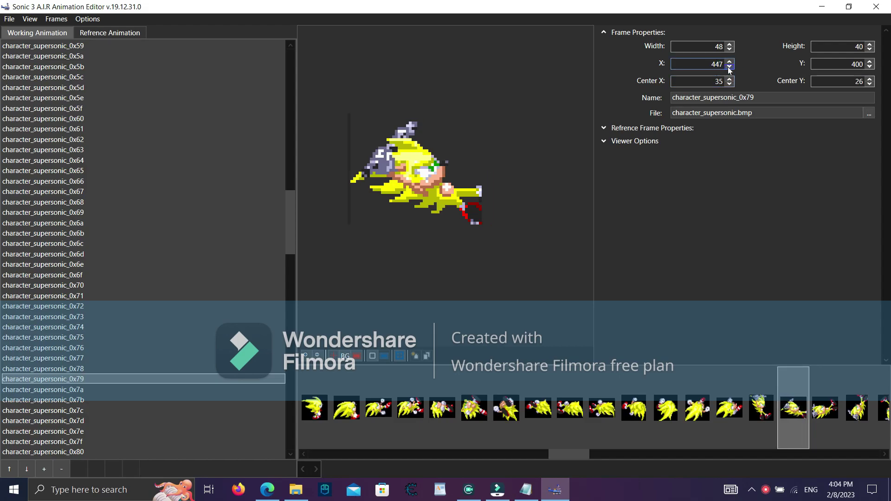
pyautogui.click(729, 61)
# Set frame character_supersonic_0x79's width to 55 to include both shoes, and compare it with frame 0x78.
pyautogui.click(729, 45)
pyautogui.click(729, 44)
pyautogui.click(729, 44)
pyautogui.click(729, 44)
pyautogui.click(729, 44)
pyautogui.click(729, 44)
pyautogui.click(729, 44)
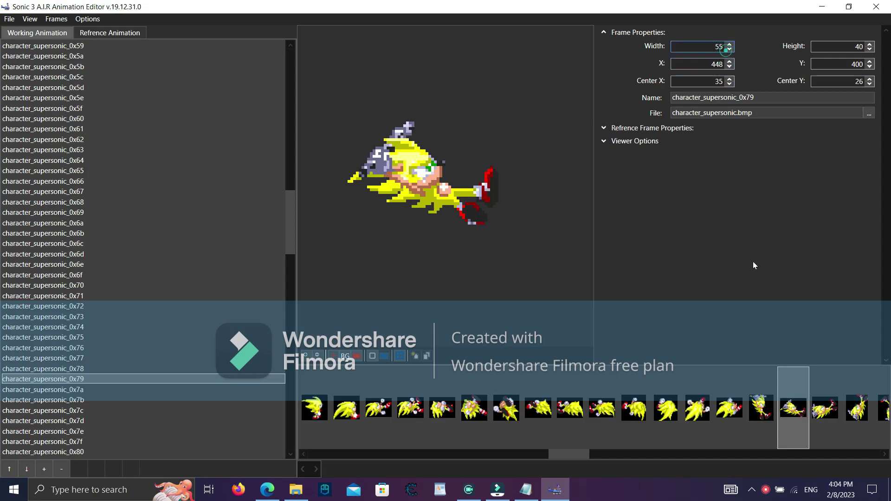
pyautogui.click(762, 407)
pyautogui.click(786, 406)
# Set frame character_supersonic_0x7a's height to 45 to include the lowest quill tip.
pyautogui.click(820, 382)
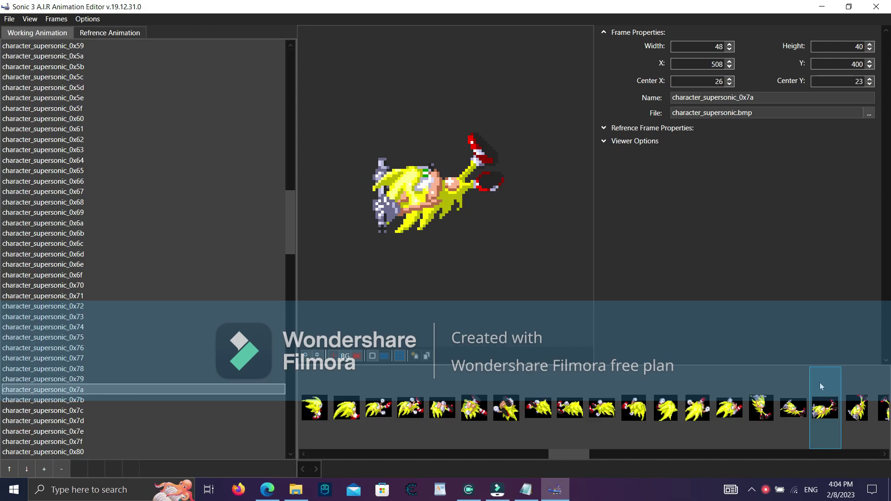
pyautogui.click(870, 46)
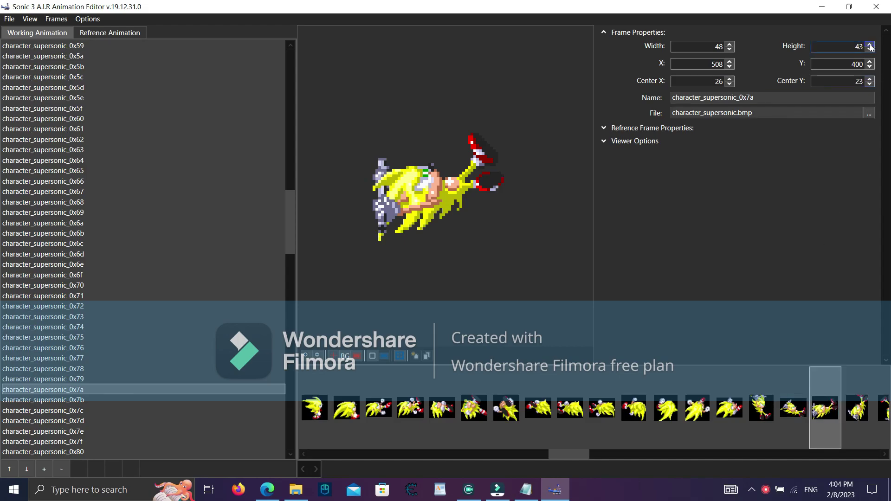
pyautogui.click(870, 46)
pyautogui.click(870, 45)
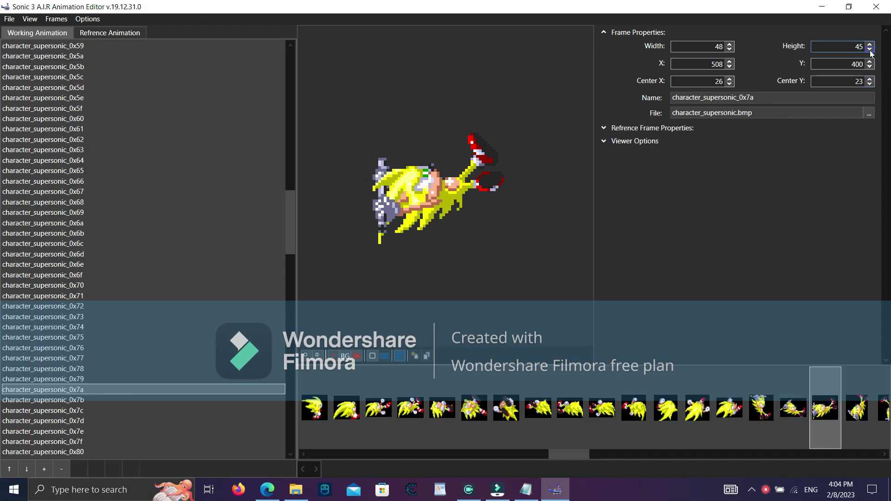
# Set frame character_supersonic_0x7b's Y to 394 and its Center Y to 20.
pyautogui.click(858, 429)
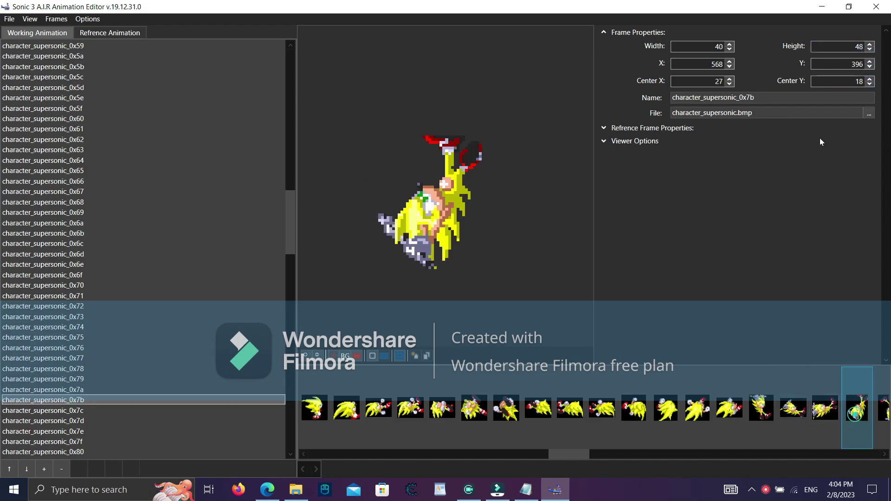
pyautogui.click(870, 67)
pyautogui.click(870, 67)
pyautogui.click(869, 67)
pyautogui.click(870, 62)
# Set frame character_supersonic_0x7b's height to 54 to include the lowest quill tip.
pyautogui.click(870, 44)
pyautogui.click(869, 44)
pyautogui.click(869, 44)
pyautogui.click(870, 44)
pyautogui.click(869, 44)
pyautogui.click(870, 44)
pyautogui.click(869, 49)
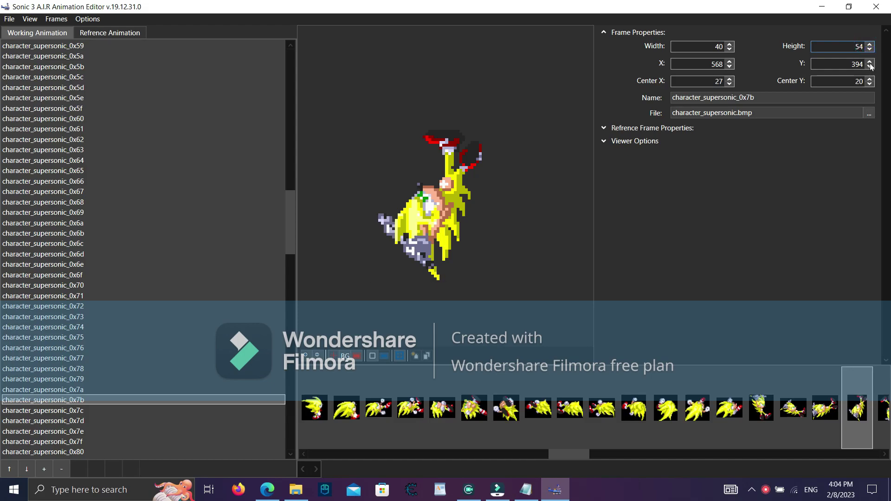
# Set frame character_supersonic_0x7c's width to 46 to include the quill tip beside the hand.
pyautogui.moveTo(565, 453); pyautogui.dragTo(582, 453)
pyautogui.click(623, 420)
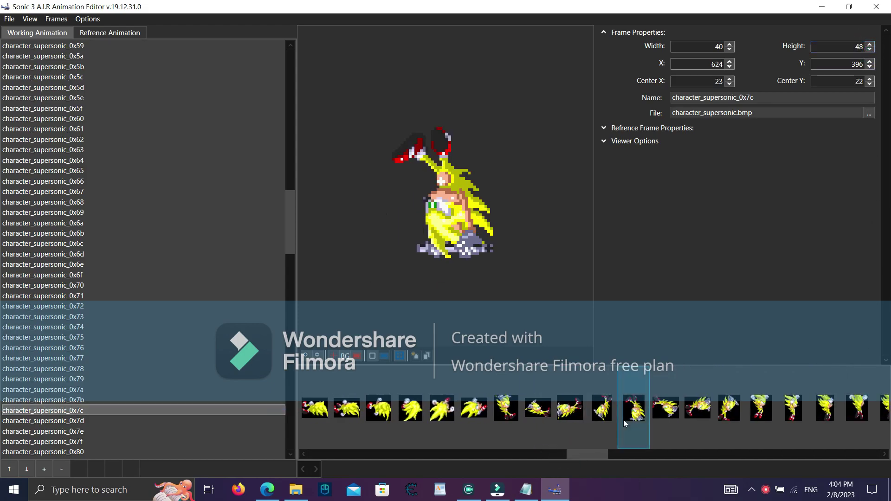
pyautogui.click(729, 45)
pyautogui.click(729, 44)
pyautogui.click(729, 44)
pyautogui.click(729, 44)
pyautogui.click(730, 45)
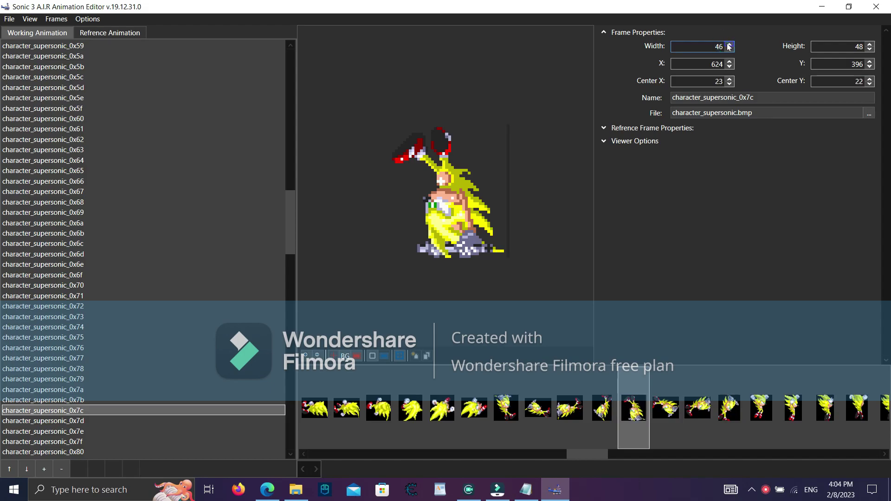
# Set frame character_supersonic_0x7d's X to 674 and its Center X to 22.
pyautogui.click(658, 409)
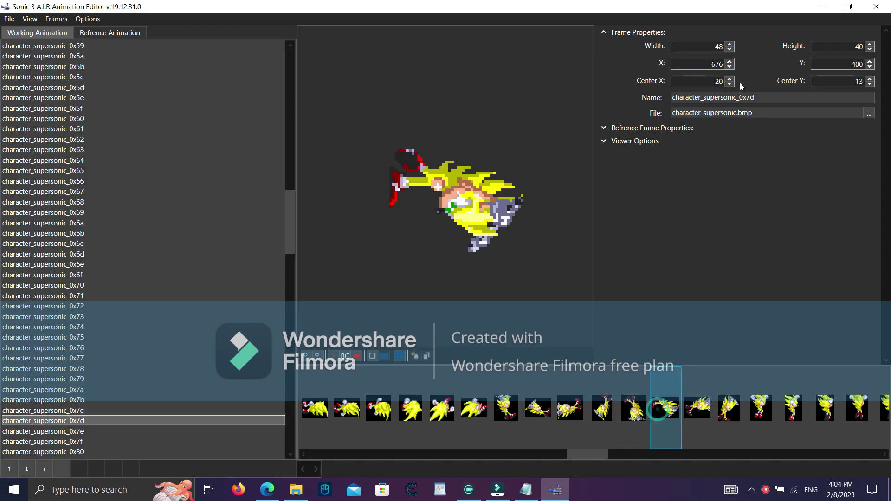
pyautogui.click(729, 63)
pyautogui.click(730, 67)
pyautogui.click(730, 67)
pyautogui.click(730, 67)
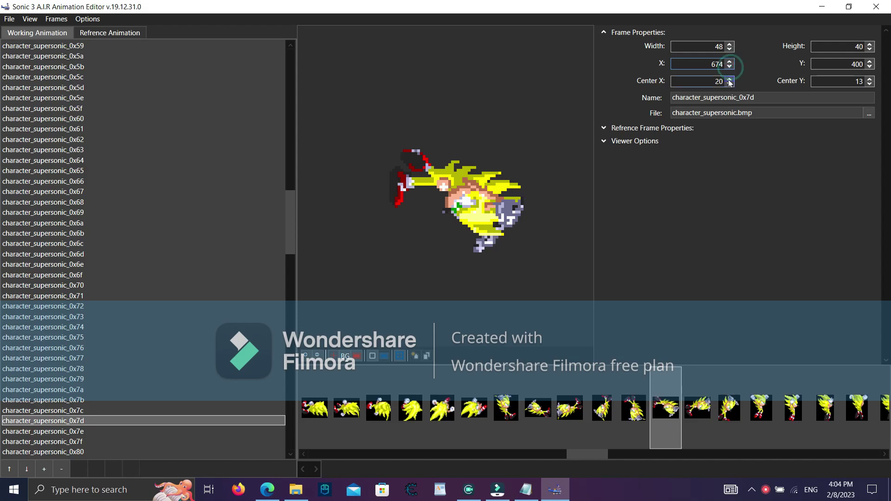
pyautogui.click(728, 79)
pyautogui.click(728, 80)
pyautogui.click(727, 65)
pyautogui.click(728, 61)
# Increase frame character_supersonic_0x7d's width to include the whole quill tip, trimming the excess beyond it.
pyautogui.click(730, 44)
pyautogui.click(730, 44)
pyautogui.click(730, 44)
pyautogui.click(729, 44)
pyautogui.click(729, 44)
pyautogui.click(729, 44)
pyautogui.click(729, 44)
pyautogui.click(729, 45)
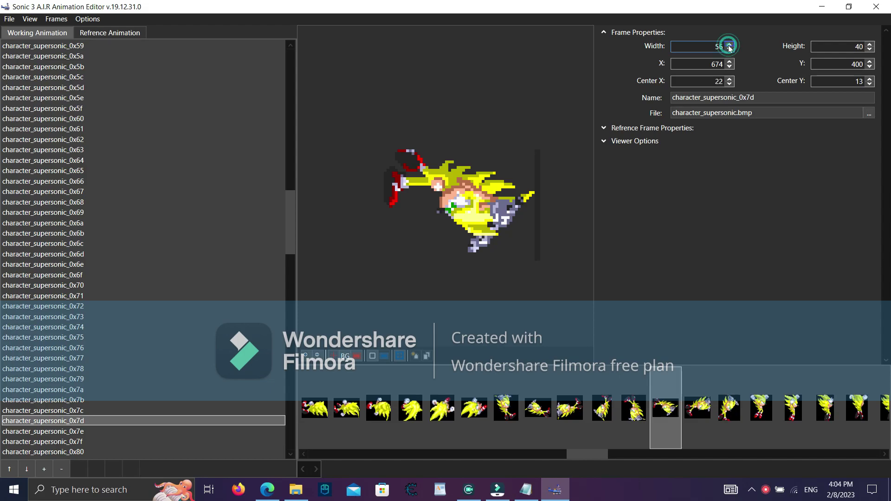
pyautogui.click(729, 49)
pyautogui.click(730, 49)
# Set frame character_supersonic_0x7e's Y to 395 and its Center Y to 21.
pyautogui.click(713, 415)
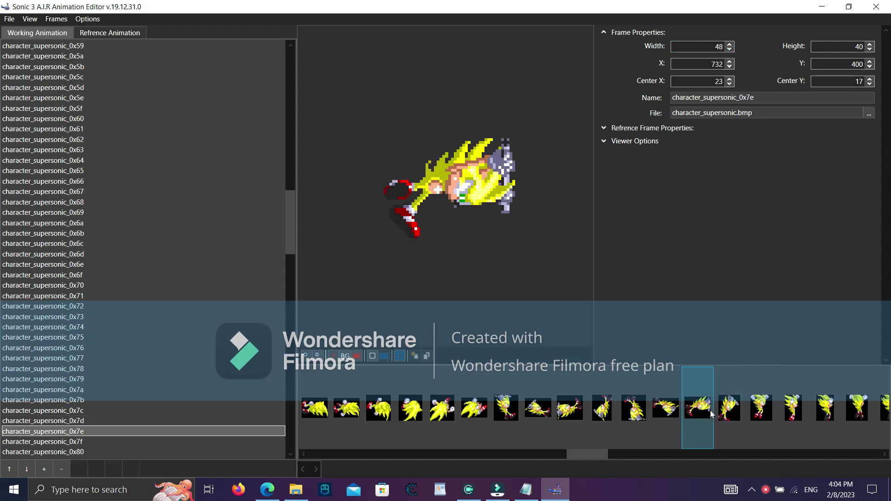
pyautogui.click(870, 67)
pyautogui.click(870, 67)
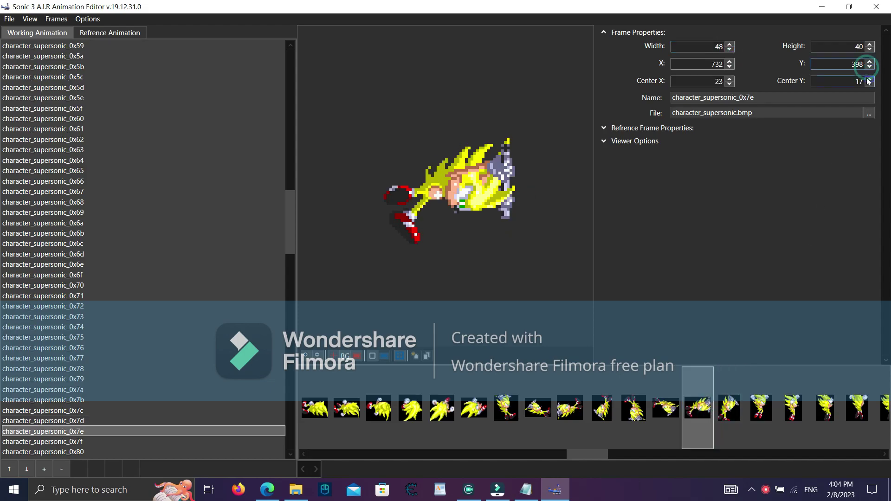
pyautogui.click(868, 78)
pyautogui.click(868, 79)
pyautogui.click(869, 67)
pyautogui.click(869, 67)
pyautogui.click(869, 79)
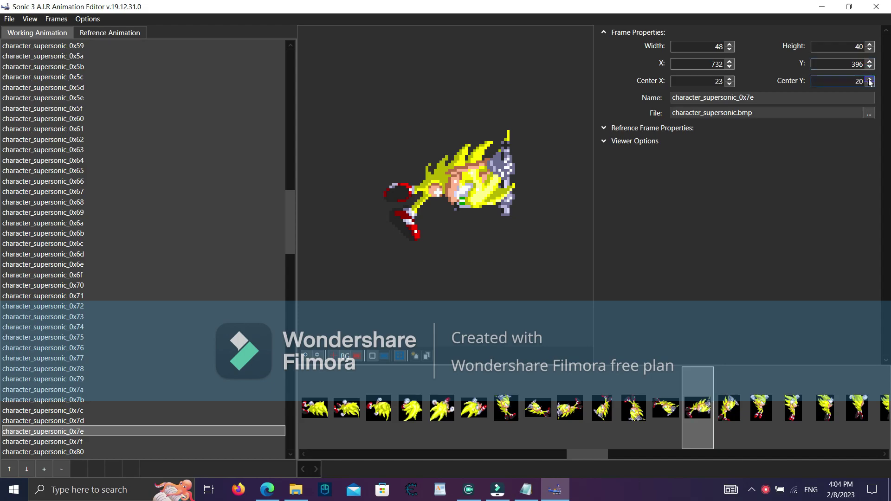
pyautogui.click(870, 79)
pyautogui.click(869, 66)
pyautogui.click(870, 67)
pyautogui.click(870, 61)
# Set frame character_supersonic_0x7e's height to 45 to keep the lower shoe inside the crop.
pyautogui.click(870, 49)
pyautogui.click(871, 45)
pyautogui.click(871, 45)
pyautogui.click(870, 45)
pyautogui.click(870, 45)
pyautogui.click(870, 45)
pyautogui.click(870, 46)
pyautogui.click(870, 45)
pyautogui.click(870, 45)
pyautogui.click(867, 50)
pyautogui.click(868, 50)
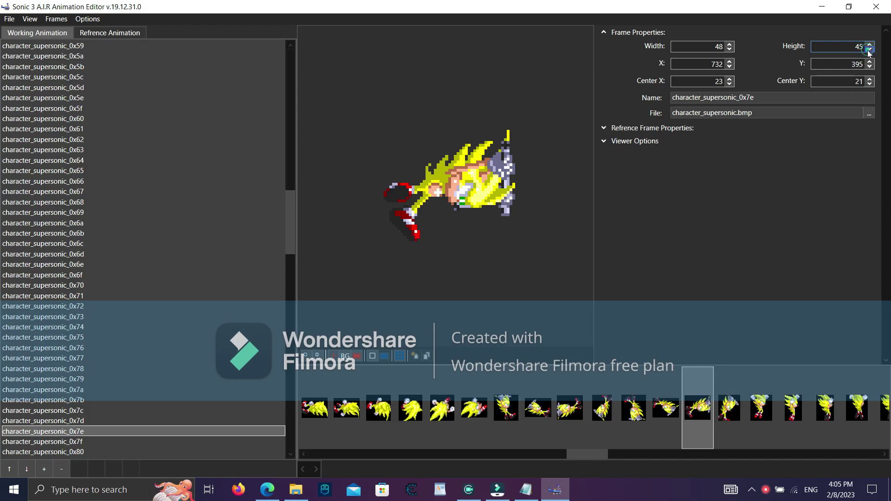
# Set frame character_supersonic_0x7f's Y to 392 and its Center Y to 32.
pyautogui.click(724, 396)
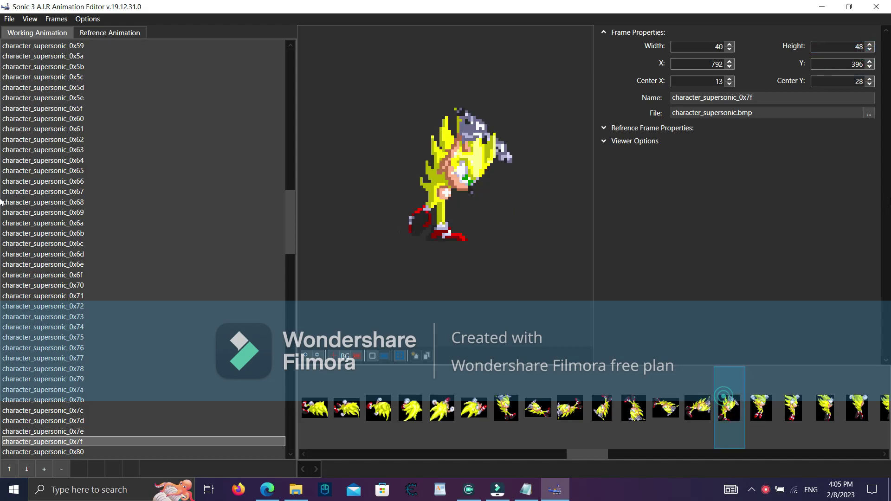
pyautogui.click(870, 68)
pyautogui.click(871, 67)
pyautogui.click(870, 79)
pyautogui.click(870, 79)
pyautogui.click(870, 67)
pyautogui.click(870, 79)
pyautogui.click(870, 68)
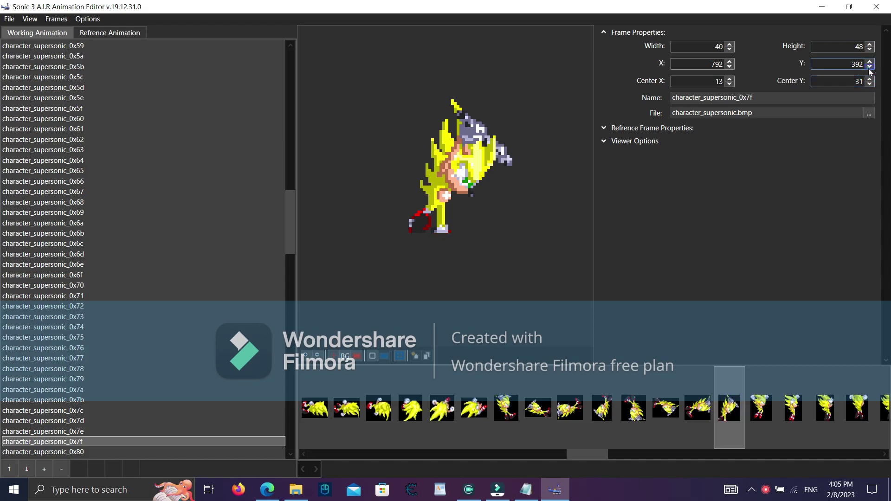
pyautogui.click(870, 79)
pyautogui.click(870, 68)
pyautogui.click(870, 61)
# Set frame character_supersonic_0x7f's height to 54 to include both shoes.
pyautogui.click(870, 44)
pyautogui.click(870, 44)
pyautogui.click(870, 44)
pyautogui.click(870, 44)
pyautogui.click(871, 44)
pyautogui.click(871, 45)
pyautogui.click(871, 45)
pyautogui.click(871, 49)
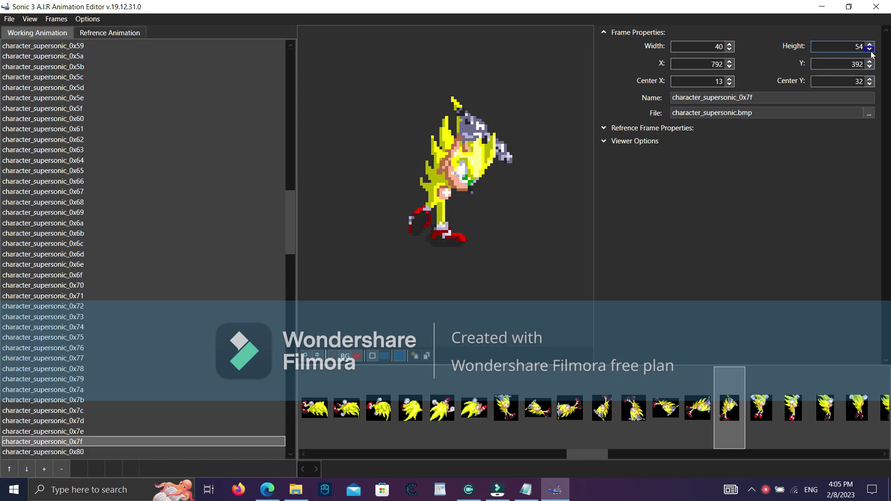
# Set frame character_supersonic_0x80's X to 847, Y to 393 and Center Y to 27.
pyautogui.click(749, 404)
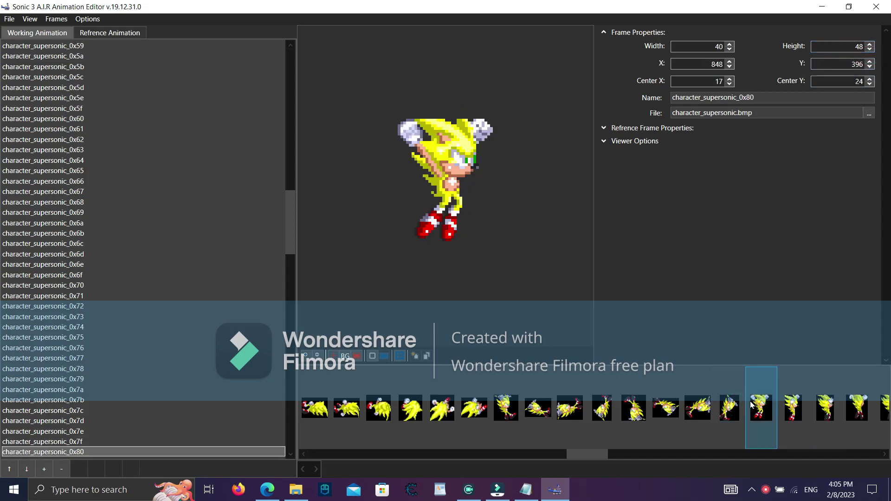
pyautogui.click(731, 67)
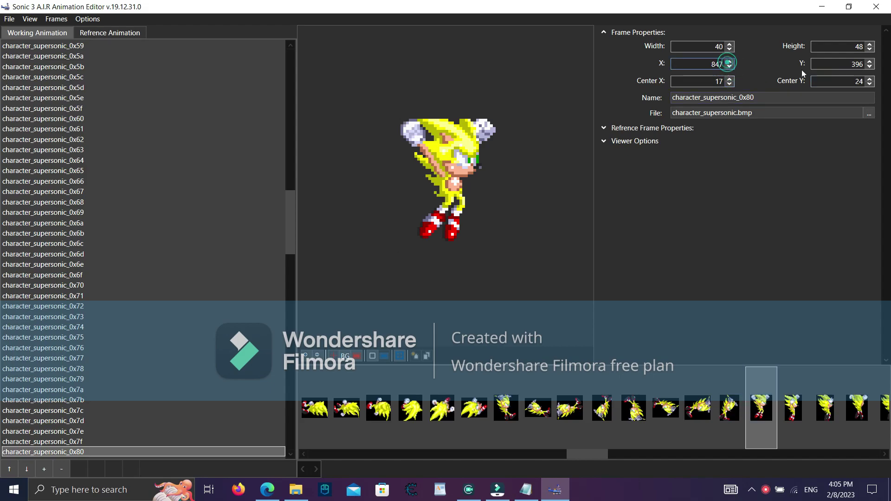
pyautogui.click(870, 67)
pyautogui.click(870, 67)
pyautogui.click(870, 78)
pyautogui.click(870, 78)
pyautogui.click(870, 67)
pyautogui.click(869, 79)
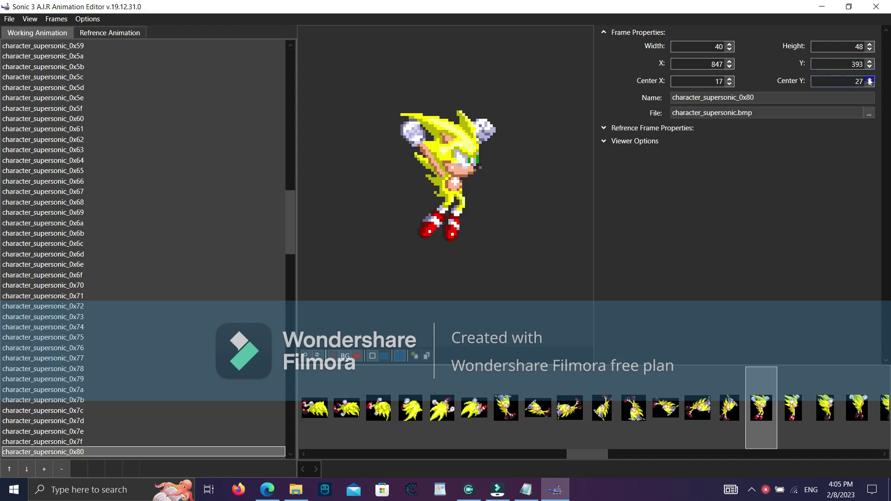
# Set frame character_supersonic_0x80's Y to 392 and its Center Y to 28.
pyautogui.click(870, 78)
pyautogui.click(870, 67)
pyautogui.click(870, 67)
pyautogui.click(870, 61)
# Increase frame character_supersonic_0x80's height to 54 so both shoes fit inside the crop.
pyautogui.click(869, 43)
pyautogui.click(870, 44)
pyautogui.click(869, 44)
pyautogui.click(869, 44)
pyautogui.click(870, 44)
pyautogui.click(870, 44)
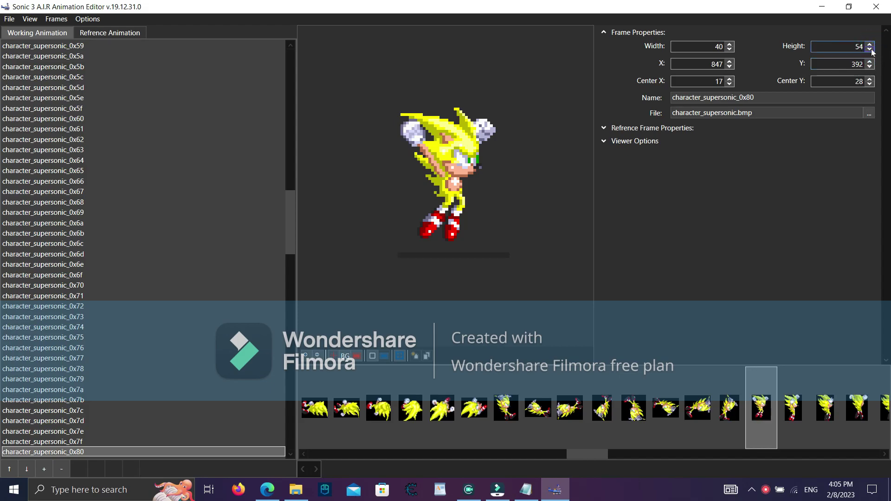
# Set frame character_supersonic_0x81's X to 6 and its Center X to 24 to include the full rear quills.
pyautogui.click(780, 377)
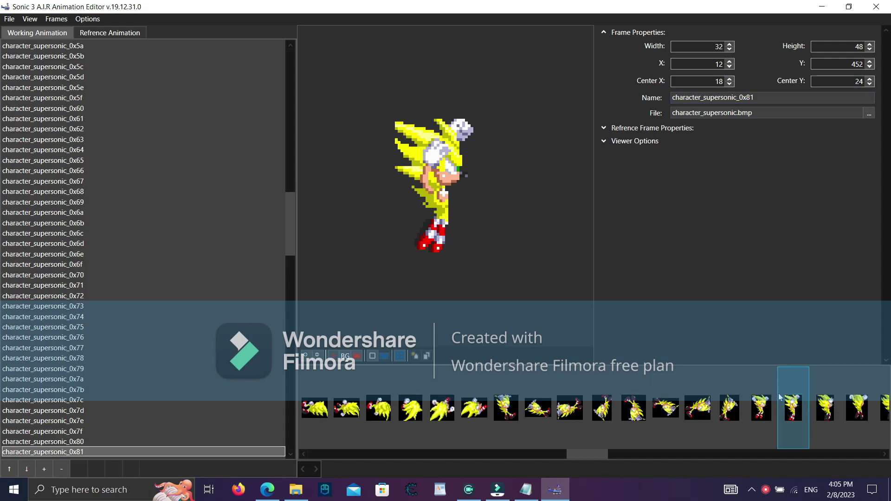
pyautogui.click(766, 406)
pyautogui.click(785, 402)
pyautogui.click(730, 66)
pyautogui.click(730, 66)
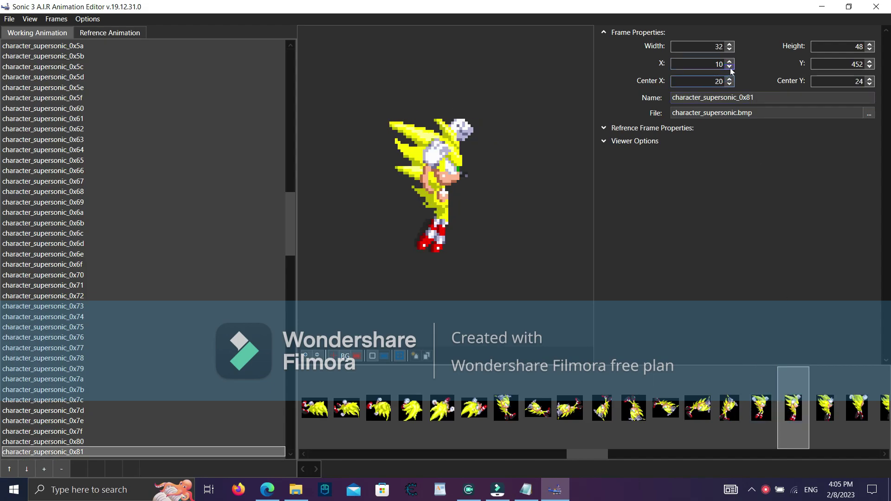
pyautogui.click(730, 67)
pyautogui.click(730, 68)
pyautogui.click(730, 67)
pyautogui.click(730, 67)
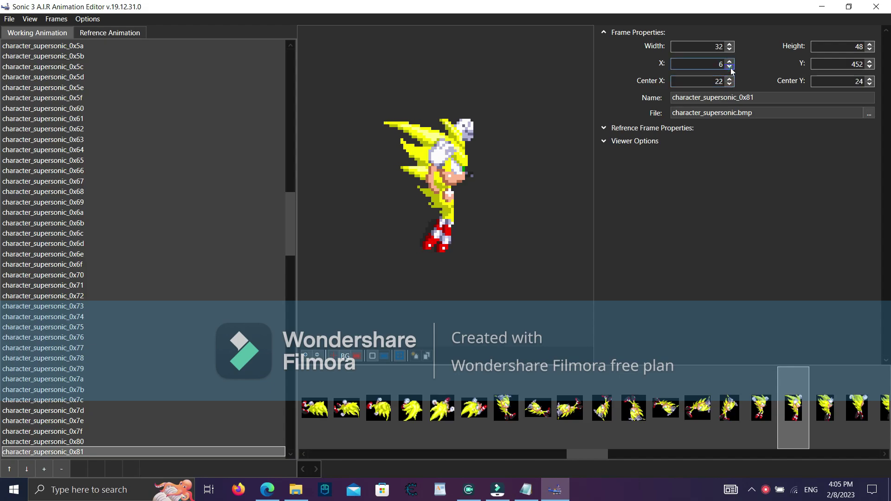
pyautogui.click(730, 78)
pyautogui.click(730, 79)
pyautogui.click(730, 67)
pyautogui.click(729, 62)
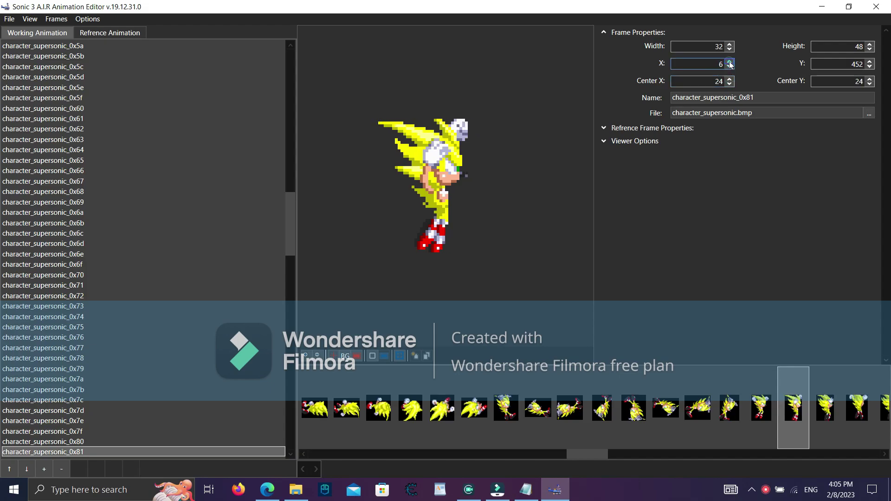
# Set frame character_supersonic_0x81's width to 38 so the raised hand is not cut off.
pyautogui.click(728, 45)
pyautogui.click(729, 45)
pyautogui.click(729, 45)
pyautogui.click(729, 45)
pyautogui.click(729, 45)
pyautogui.click(729, 45)
pyautogui.click(729, 45)
pyautogui.click(729, 45)
pyautogui.click(730, 49)
pyautogui.click(730, 50)
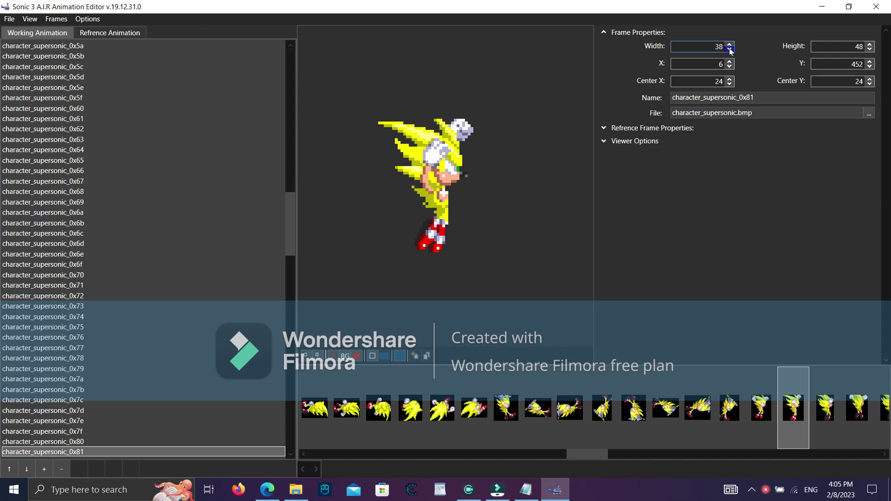
# Set frame character_supersonic_0x81's Y to 451, its Center Y to 25 and its height to 49.
pyautogui.click(869, 67)
pyautogui.click(869, 79)
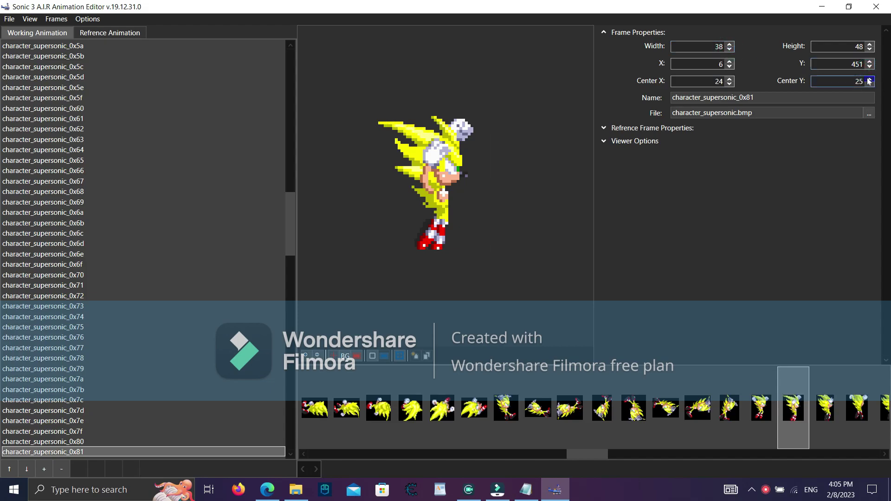
pyautogui.click(870, 45)
pyautogui.click(870, 45)
pyautogui.click(869, 45)
pyautogui.click(870, 50)
pyautogui.click(870, 49)
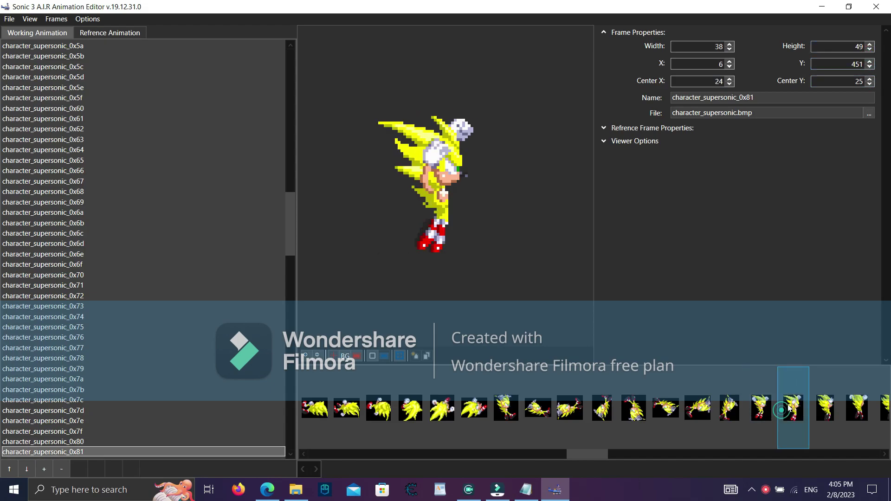
# Set frame character_supersonic_0x82's height to 49, keeping its Y at 452.
pyautogui.click(827, 402)
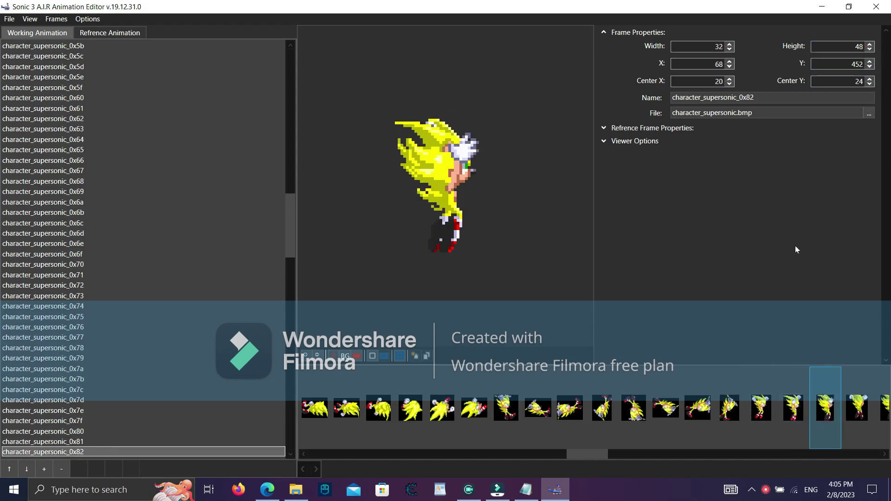
pyautogui.click(871, 66)
pyautogui.click(870, 61)
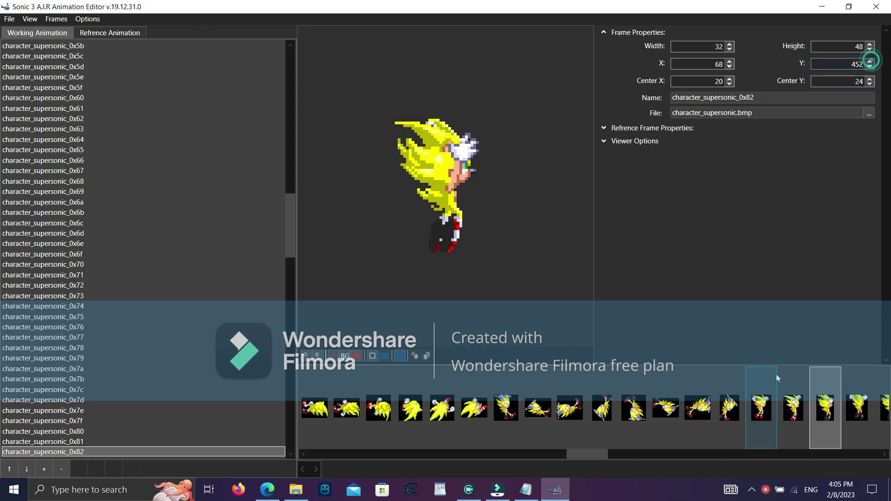
pyautogui.click(869, 45)
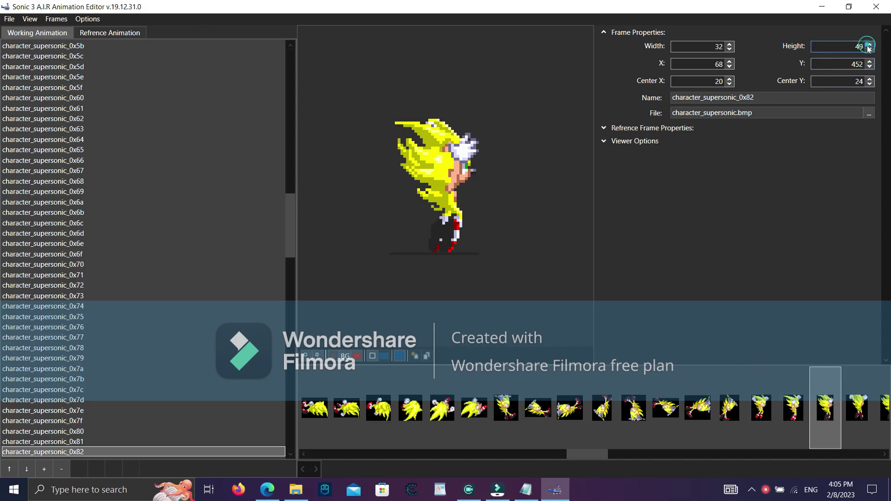
# Set frame character_supersonic_0x83's Y to 450 and its Center Y to 26.
pyautogui.click(857, 403)
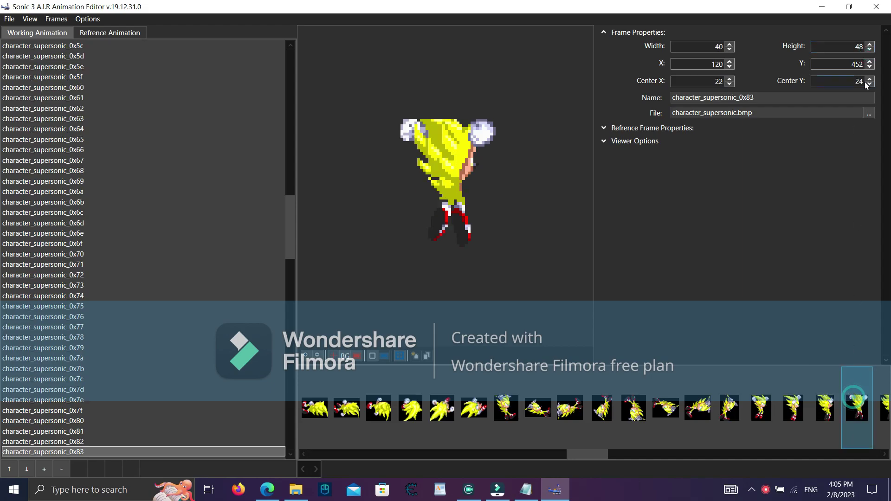
pyautogui.doubleClick(869, 67)
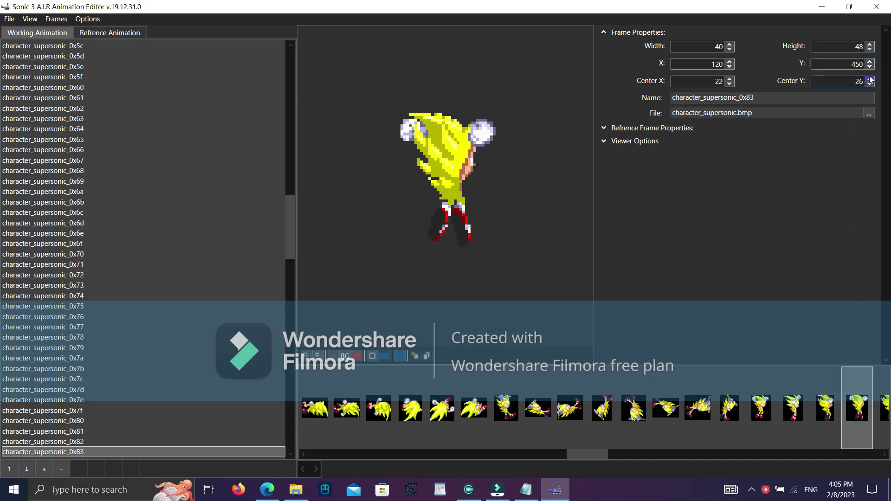
pyautogui.doubleClick(870, 79)
# Set frame character_supersonic_0x84's Y to 450, its Center Y to 26 and its height to 52.
pyautogui.hscroll(5, 606, 456)
pyautogui.click(655, 408)
pyautogui.press('Left')
pyautogui.press('Right')
pyautogui.click(870, 67)
pyautogui.click(869, 67)
pyautogui.click(870, 78)
pyautogui.click(869, 78)
pyautogui.click(869, 66)
pyautogui.click(870, 61)
pyautogui.tripleClick(871, 44)
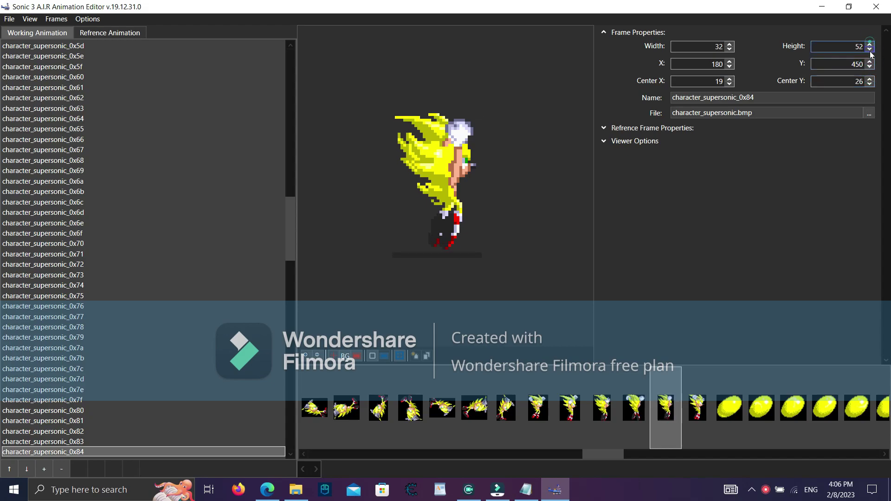
# Set frame character_supersonic_0x85's Y to 449 and its Center Y to 27.
pyautogui.click(697, 407)
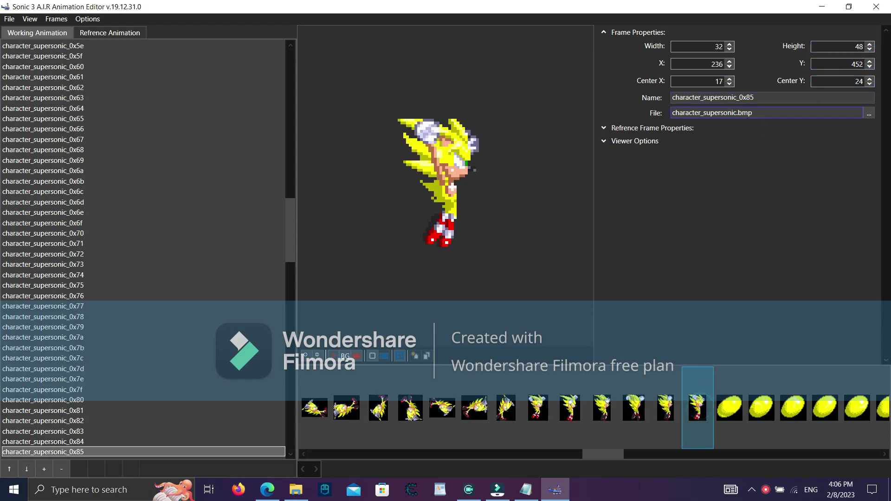
pyautogui.doubleClick(870, 68)
pyautogui.doubleClick(870, 79)
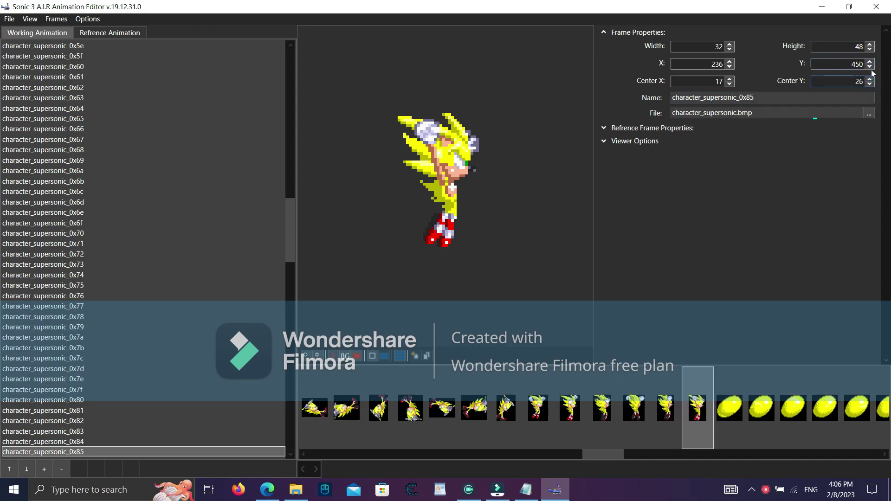
pyautogui.click(870, 67)
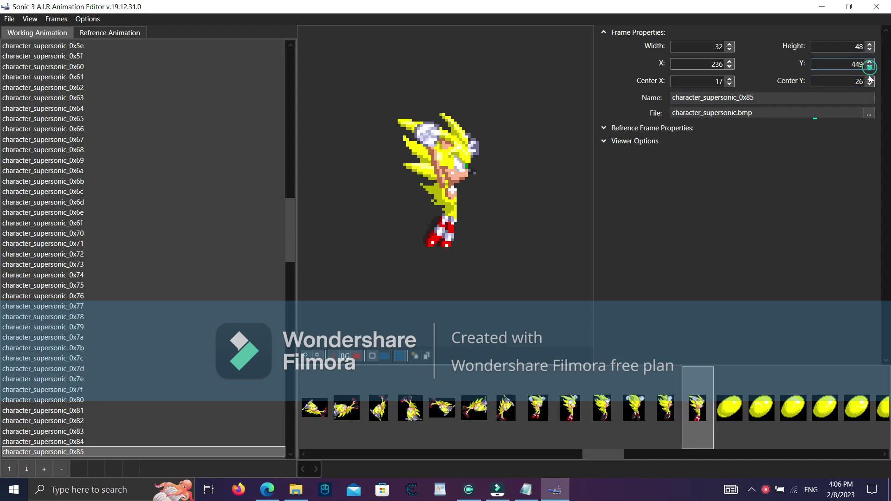
# Set frame character_supersonic_0x85's X to 232 and its Center X to 21.
pyautogui.doubleClick(730, 67)
pyautogui.doubleClick(730, 78)
pyautogui.click(730, 67)
pyautogui.click(730, 67)
pyautogui.click(729, 78)
pyautogui.click(729, 78)
pyautogui.click(730, 67)
pyautogui.click(728, 60)
# Set frame character_supersonic_0x85's width to 36 and its height to 51.
pyautogui.doubleClick(730, 45)
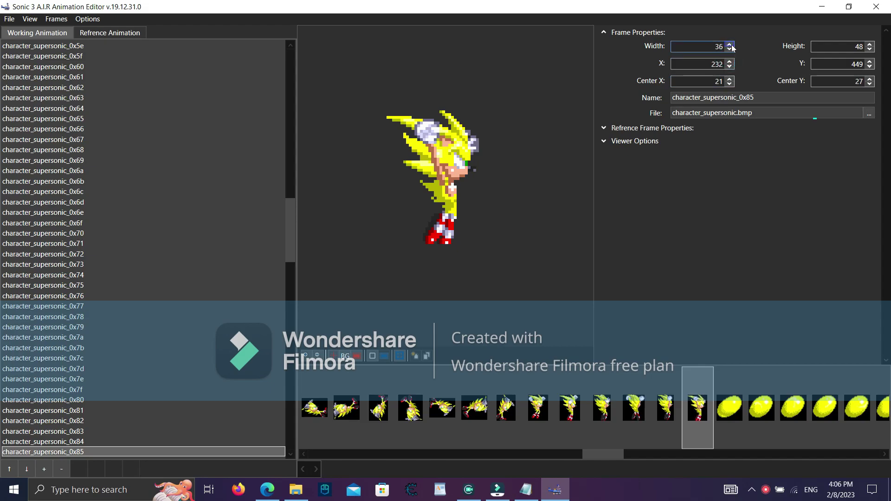
pyautogui.doubleClick(730, 44)
pyautogui.click(869, 44)
pyautogui.click(869, 48)
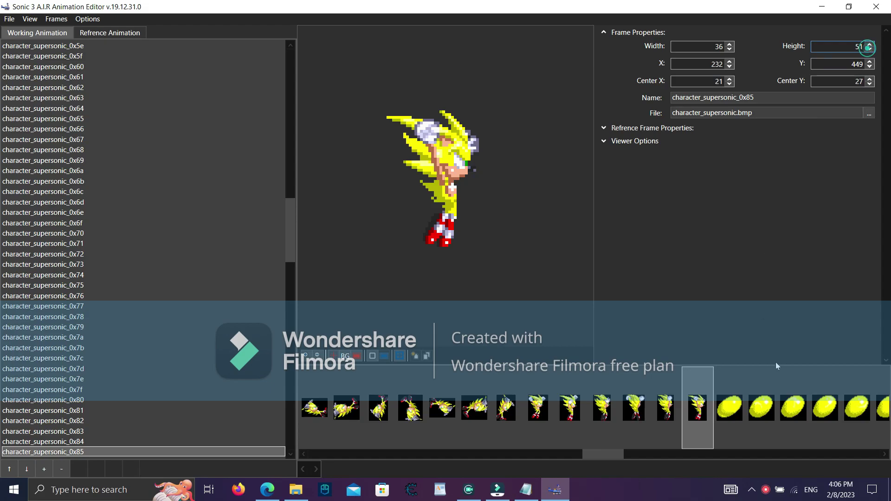
# Examine the frames from character_supersonic_0x84 through the rolling-ball sprites to character_supersonic_0x8c for cut-off edges.
pyautogui.click(668, 402)
pyautogui.click(684, 401)
pyautogui.click(733, 399)
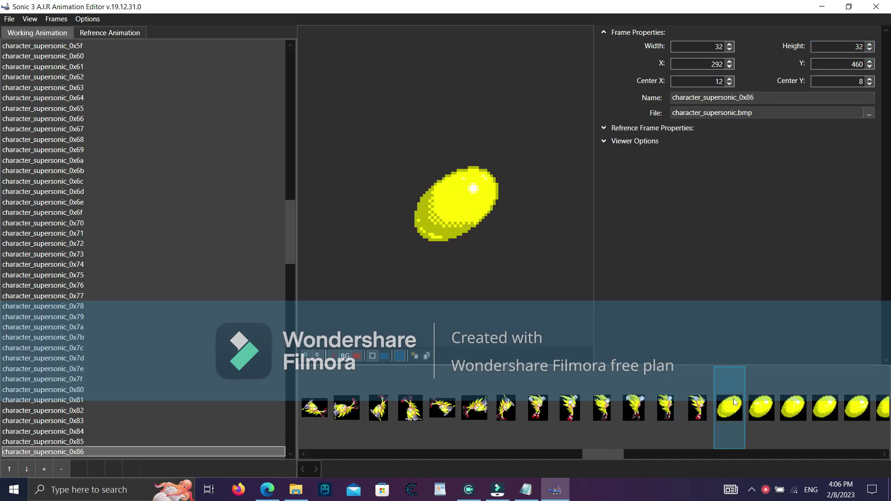
pyautogui.press('Right')
pyautogui.press('Right')
pyautogui.press('Right')
pyautogui.press('Right')
pyautogui.press('Right')
pyautogui.press('Right')
pyautogui.press('Right')
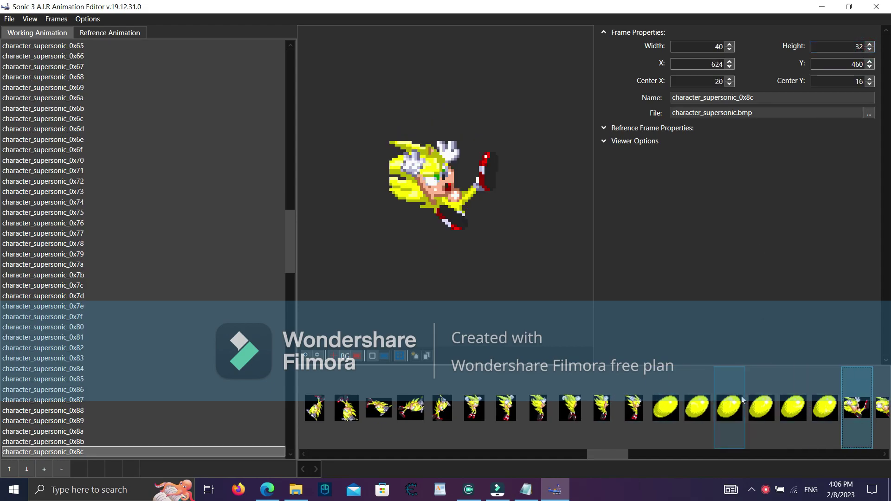
pyautogui.press('Left')
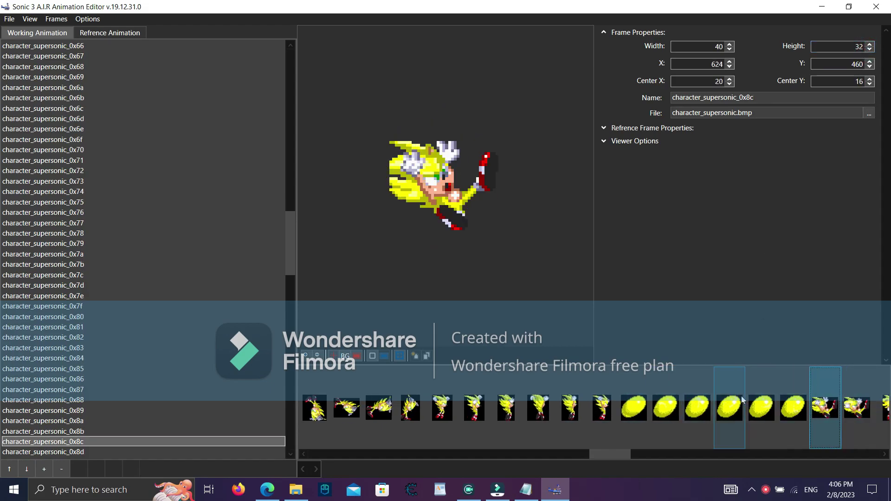
# Set frame character_supersonic_0x8c's X to 616, its Center X to 28 and its width to 49.
pyautogui.click(729, 66)
pyautogui.click(730, 67)
pyautogui.click(730, 66)
pyautogui.click(730, 78)
pyautogui.click(730, 78)
pyautogui.click(730, 79)
pyautogui.click(730, 67)
pyautogui.click(730, 66)
pyautogui.click(729, 79)
pyautogui.click(730, 79)
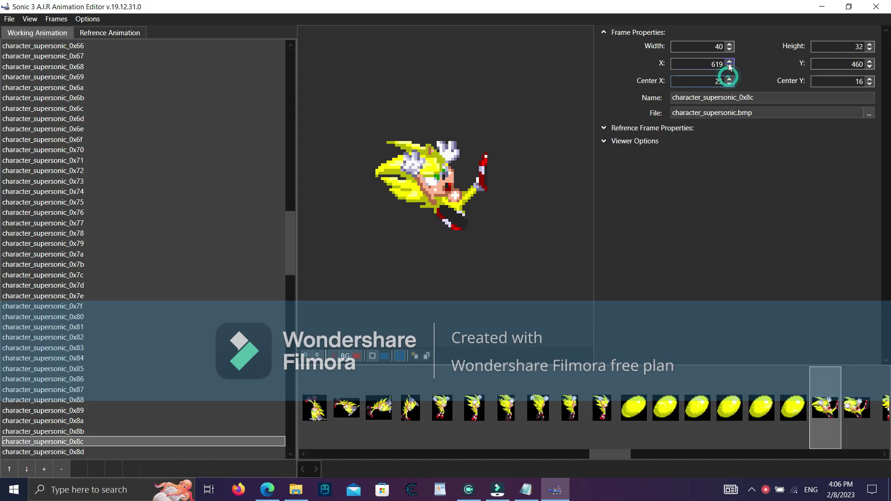
pyautogui.click(730, 67)
pyautogui.click(729, 66)
pyautogui.click(730, 78)
pyautogui.click(730, 79)
pyautogui.click(730, 78)
pyautogui.click(729, 66)
pyautogui.click(729, 66)
pyautogui.click(729, 61)
pyautogui.click(729, 43)
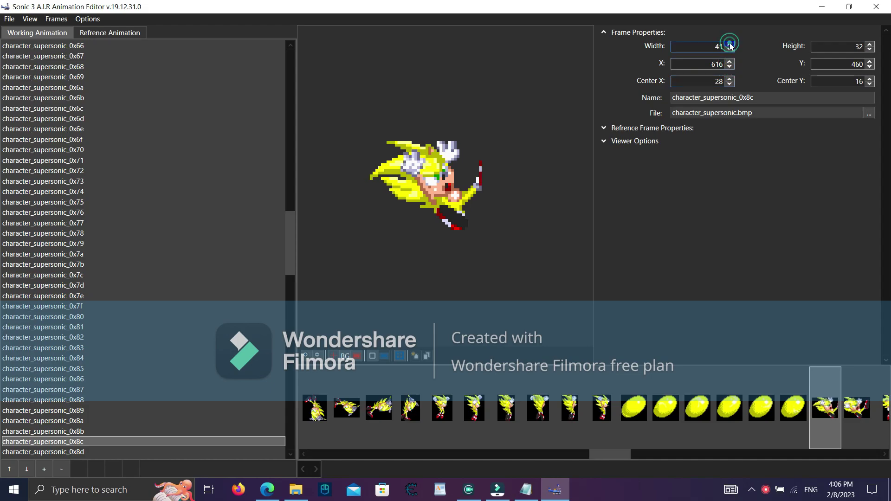
# Set frame character_supersonic_0x8c's Y to 454 and its Center Y to 22.
pyautogui.click(870, 67)
pyautogui.click(869, 67)
pyautogui.click(869, 67)
pyautogui.click(869, 79)
pyautogui.click(870, 79)
pyautogui.click(869, 78)
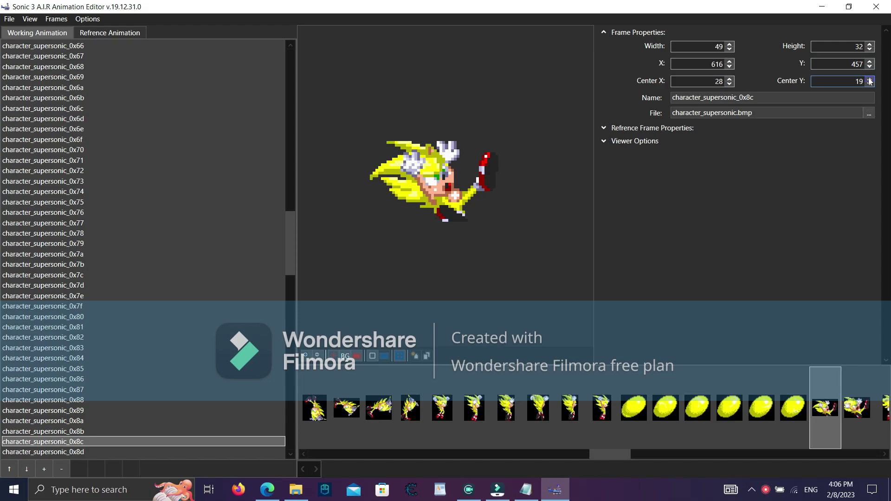
pyautogui.click(870, 68)
pyautogui.click(869, 67)
pyautogui.click(869, 79)
pyautogui.click(869, 78)
pyautogui.click(869, 67)
pyautogui.click(869, 79)
pyautogui.click(869, 67)
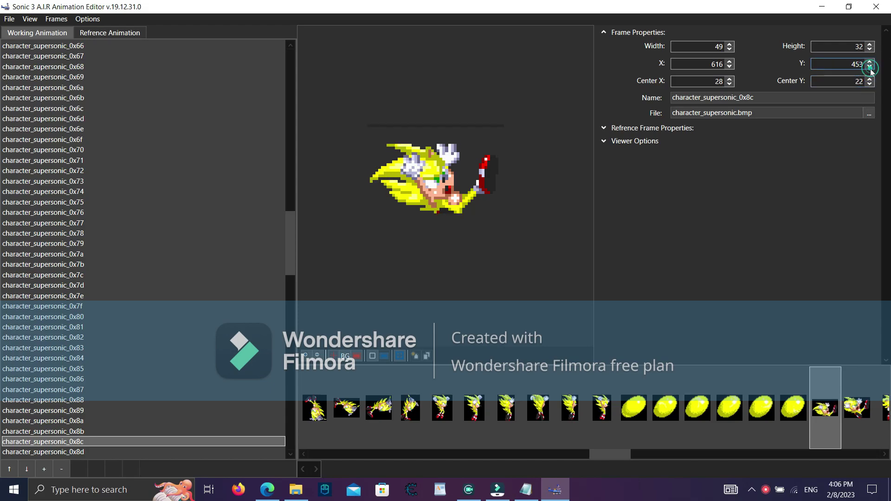
pyautogui.click(869, 60)
# Set frame character_supersonic_0x8c's height to 43 to include the lower shoe.
pyautogui.click(868, 45)
pyautogui.click(868, 45)
pyautogui.click(868, 45)
pyautogui.click(868, 45)
pyautogui.click(868, 45)
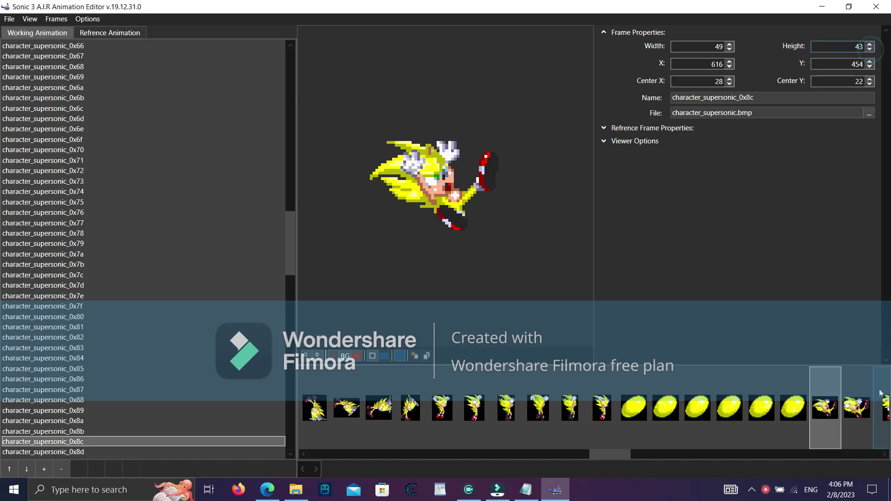
# Set frame character_supersonic_0x8d's Y to 454 and its Center Y to 23.
pyautogui.click(884, 409)
pyautogui.click(825, 410)
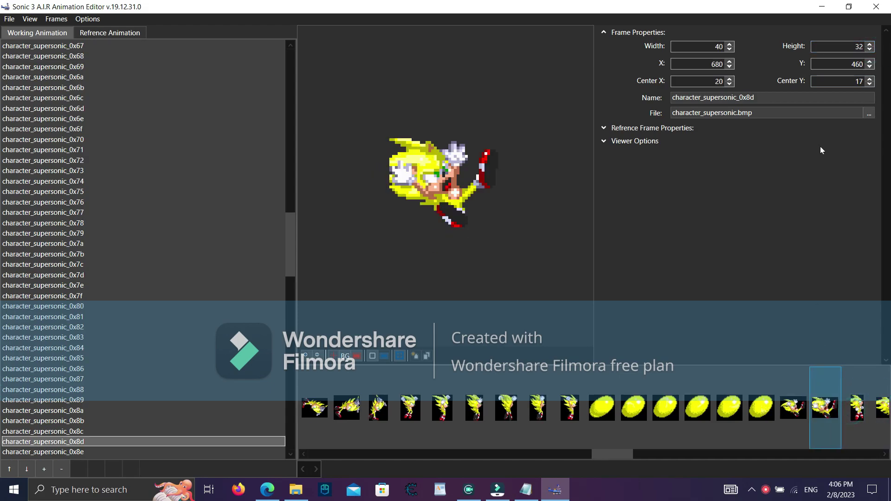
pyautogui.click(869, 67)
pyautogui.click(869, 67)
pyautogui.click(870, 79)
pyautogui.click(870, 79)
pyautogui.click(869, 67)
pyautogui.click(870, 67)
pyautogui.click(871, 79)
pyautogui.click(871, 79)
pyautogui.click(869, 67)
pyautogui.click(869, 67)
pyautogui.click(871, 79)
pyautogui.click(870, 79)
pyautogui.click(869, 67)
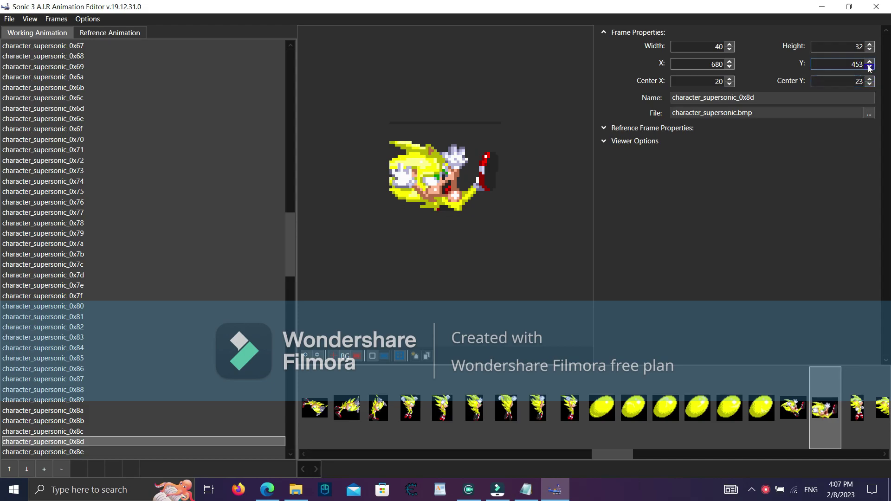
pyautogui.click(870, 62)
# Set frame character_supersonic_0x8d's height to 43 to include the lower shoe.
pyautogui.moveTo(817, 375); pyautogui.dragTo(806, 385)
pyautogui.click(810, 386)
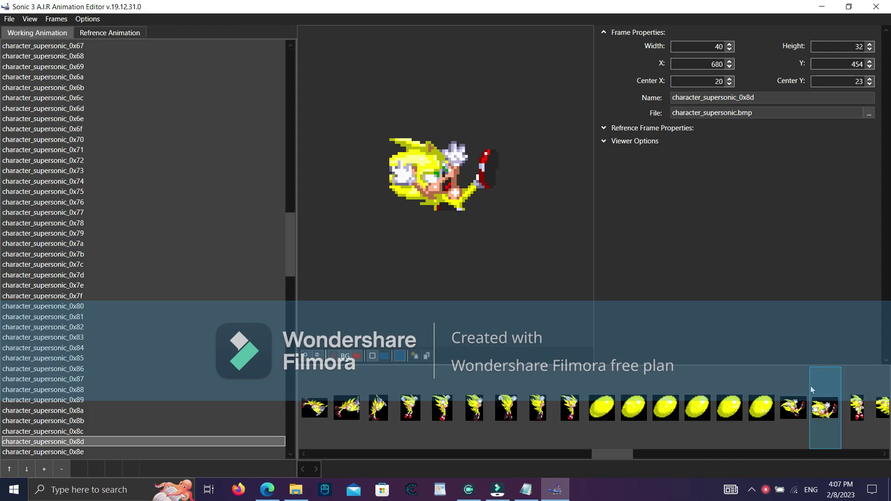
pyautogui.scroll(11, 873, 46)
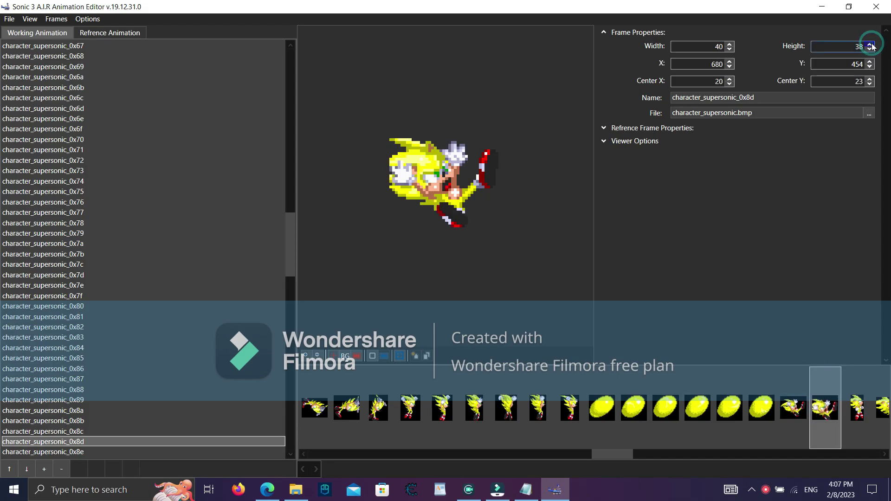
# Set frame character_supersonic_0x8d's X to 672 and its Center X to 28 to include the full rear quills.
pyautogui.doubleClick(728, 67)
pyautogui.click(732, 80)
pyautogui.click(732, 79)
pyautogui.scroll(-2, 731, 69)
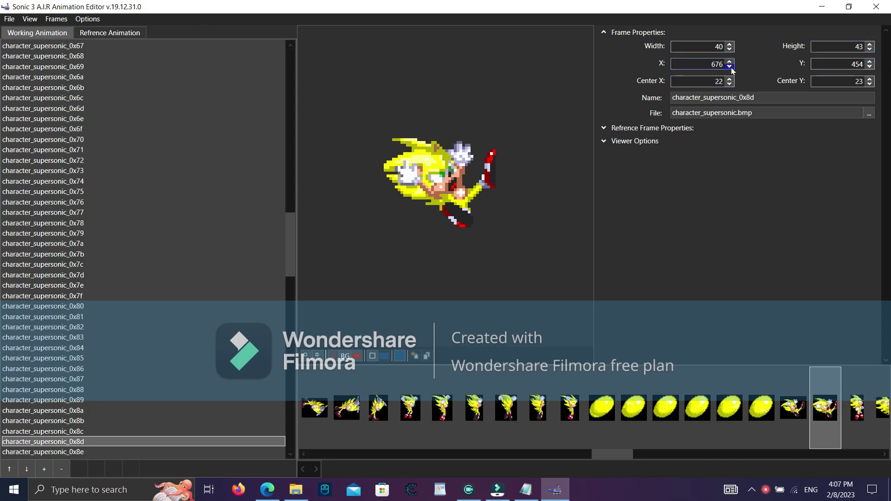
pyautogui.scroll(2, 730, 82)
pyautogui.scroll(-2, 731, 68)
pyautogui.doubleClick(731, 79)
pyautogui.click(731, 68)
pyautogui.click(731, 68)
pyautogui.click(730, 79)
pyautogui.scroll(1, 730, 82)
pyautogui.scroll(-1, 730, 69)
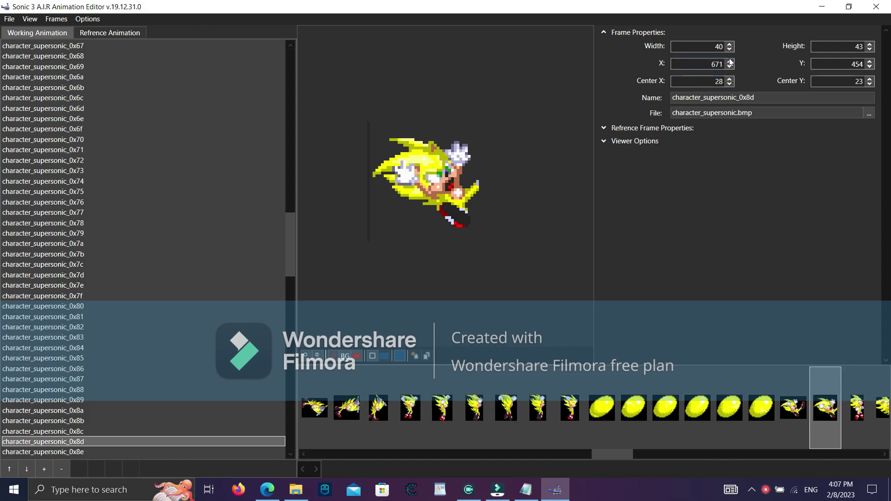
pyautogui.click(731, 61)
# Set frame character_supersonic_0x8d's width to 49 so the extended shoe is fully inside the crop.
pyautogui.click(731, 44)
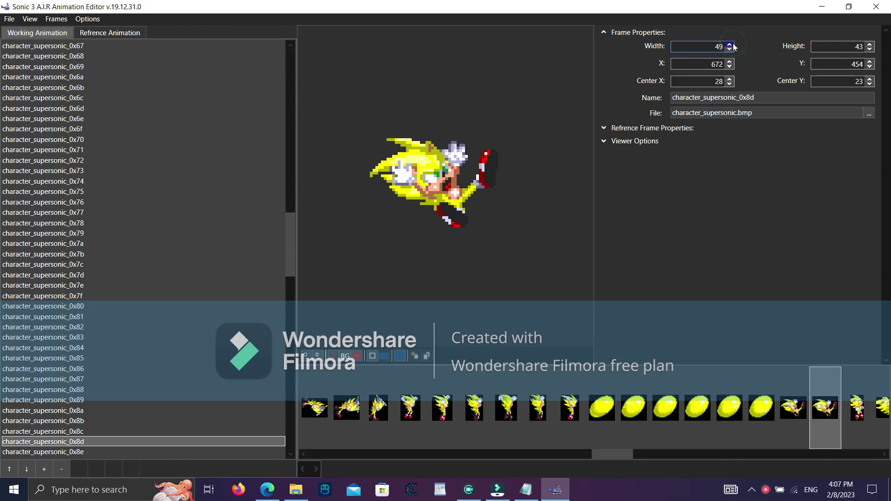
pyautogui.click(731, 48)
pyautogui.click(731, 49)
pyautogui.click(731, 49)
pyautogui.click(731, 49)
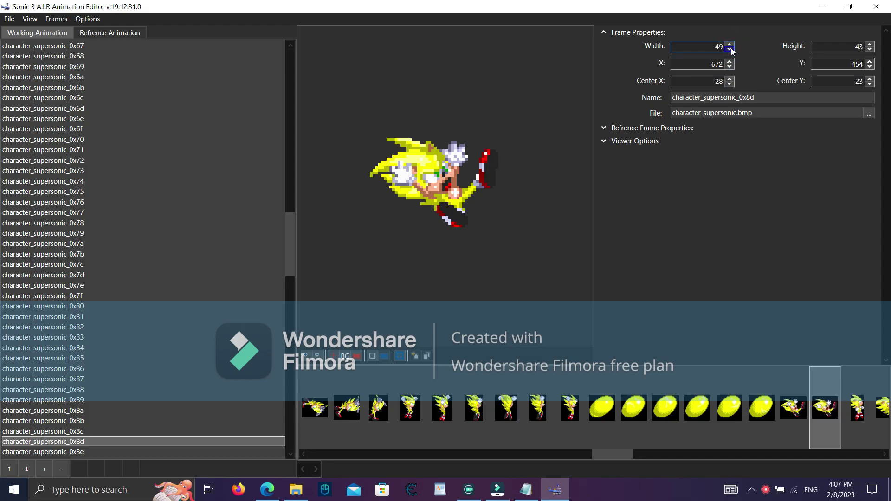
# Set frame character_supersonic_0x8e's X to 732 and its Center X to 31 to include the full rear quills.
pyautogui.click(785, 411)
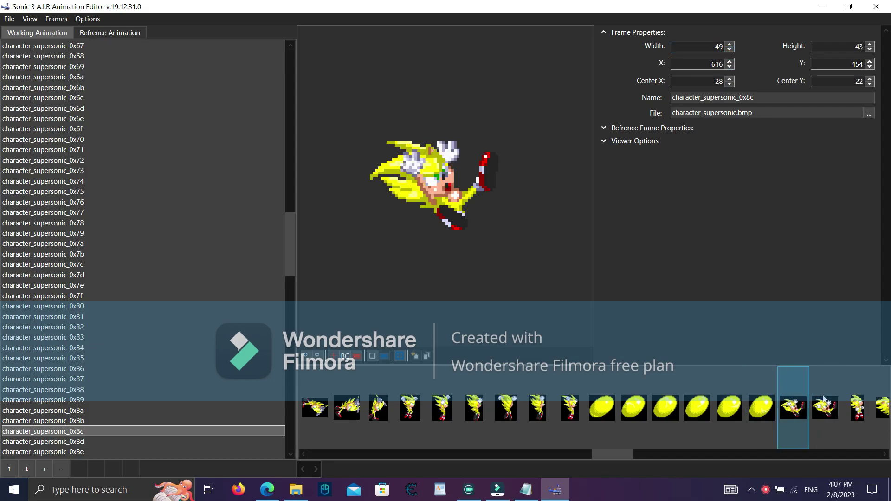
pyautogui.click(818, 397)
pyautogui.click(850, 392)
pyautogui.click(731, 68)
pyautogui.click(730, 67)
pyautogui.click(730, 66)
pyautogui.click(730, 66)
pyautogui.click(730, 67)
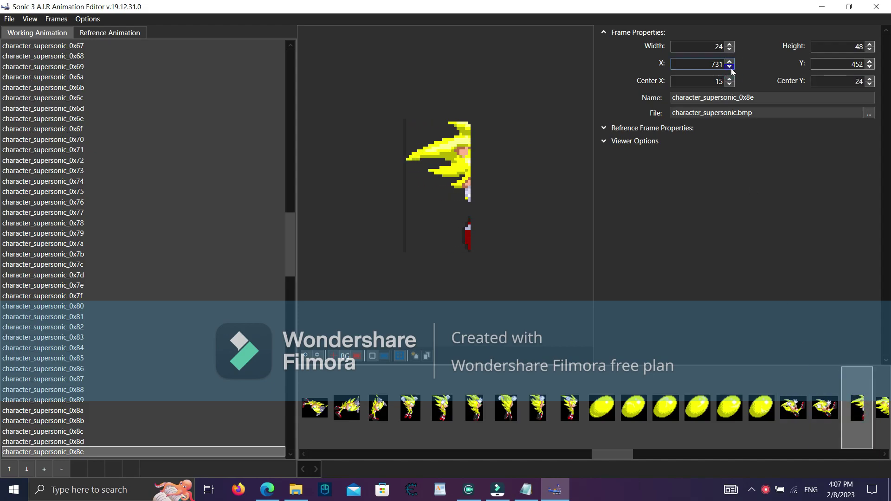
pyautogui.click(730, 80)
pyautogui.click(730, 80)
pyautogui.click(729, 79)
pyautogui.click(729, 80)
pyautogui.click(729, 80)
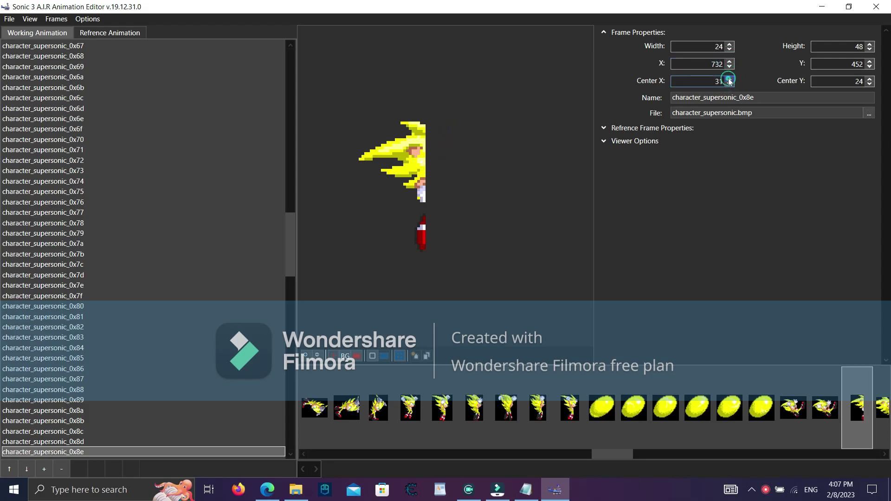
# Set frame character_supersonic_0x8e's width to 36 so the face and both shoes are fully inside the crop.
pyautogui.click(730, 44)
pyautogui.click(730, 44)
pyautogui.click(730, 44)
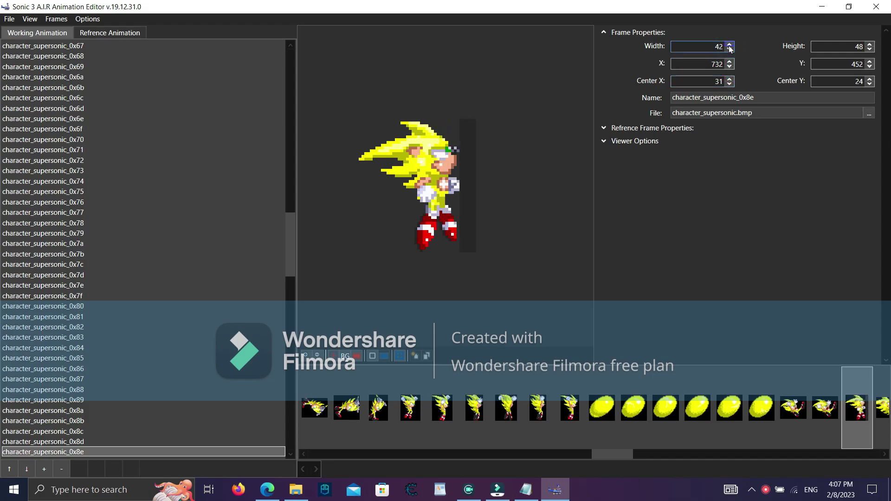
pyautogui.click(729, 49)
pyautogui.click(729, 49)
pyautogui.click(730, 49)
pyautogui.click(729, 49)
pyautogui.click(730, 49)
pyautogui.click(730, 49)
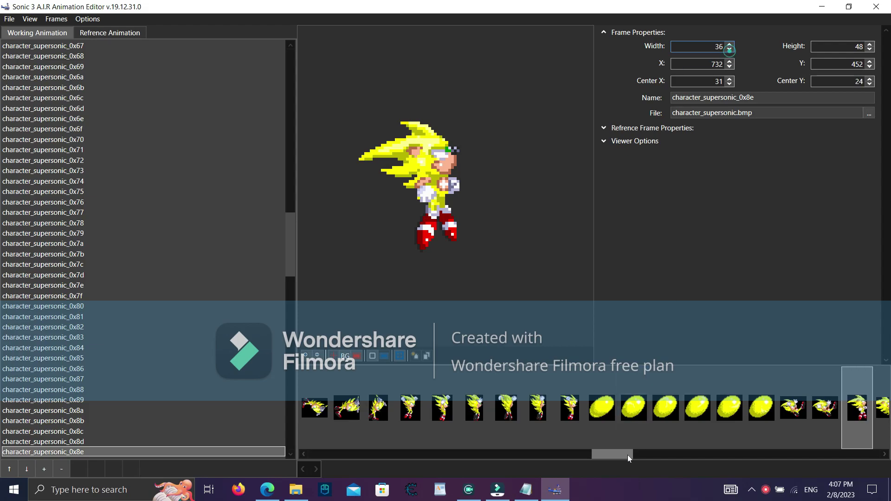
# Set frame character_supersonic_0x8f's Y to 458 and its Center Y to 17 to include the top quill.
pyautogui.moveTo(627, 455); pyautogui.dragTo(644, 455)
pyautogui.click(651, 413)
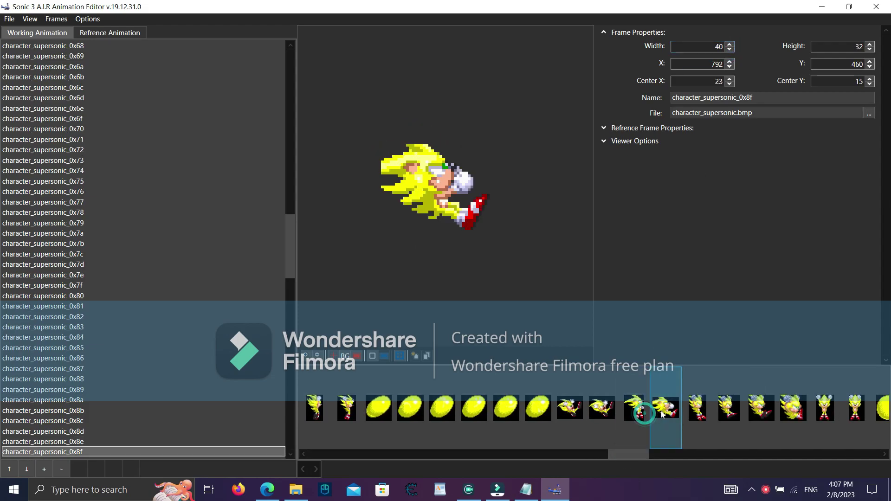
pyautogui.click(871, 67)
pyautogui.click(871, 67)
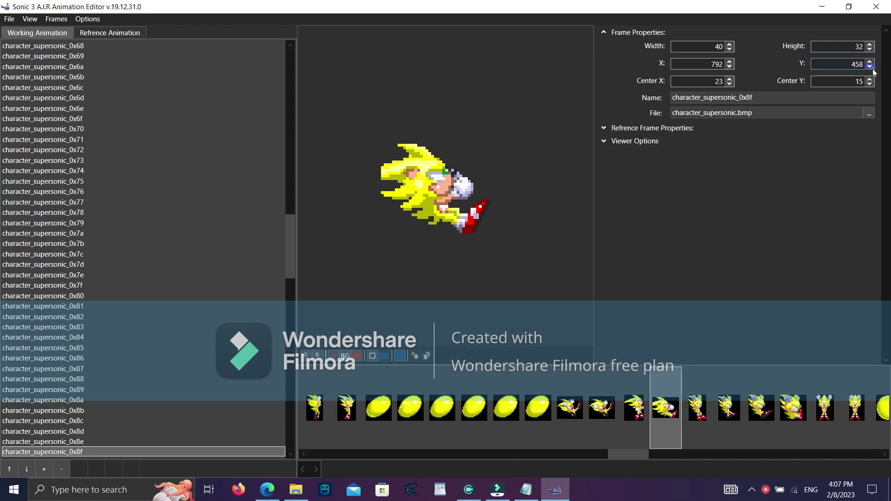
pyautogui.click(871, 78)
pyautogui.click(871, 78)
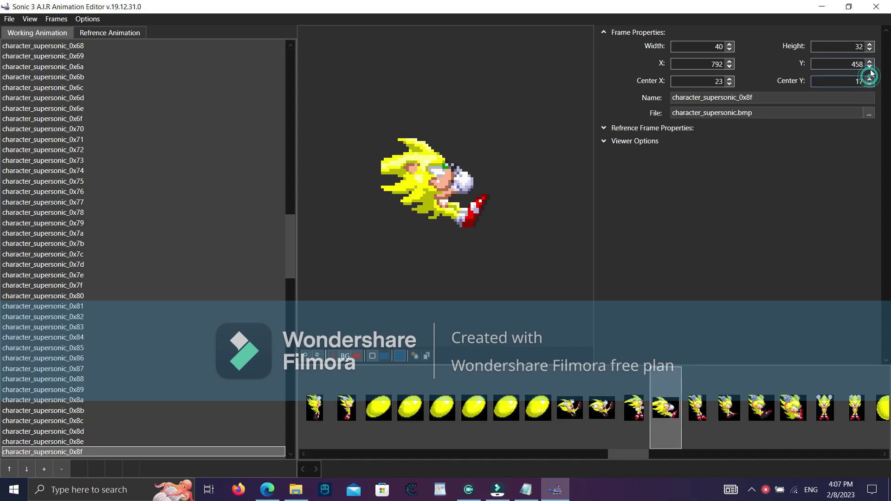
# Set frame character_supersonic_0x8f's height to 34 to include the bottom of the shoe.
pyautogui.click(870, 44)
pyautogui.click(871, 44)
pyautogui.click(871, 45)
pyautogui.click(870, 45)
pyautogui.click(870, 44)
pyautogui.click(870, 44)
pyautogui.click(870, 45)
pyautogui.click(871, 49)
pyautogui.click(871, 48)
pyautogui.click(870, 49)
pyautogui.click(871, 48)
pyautogui.click(870, 48)
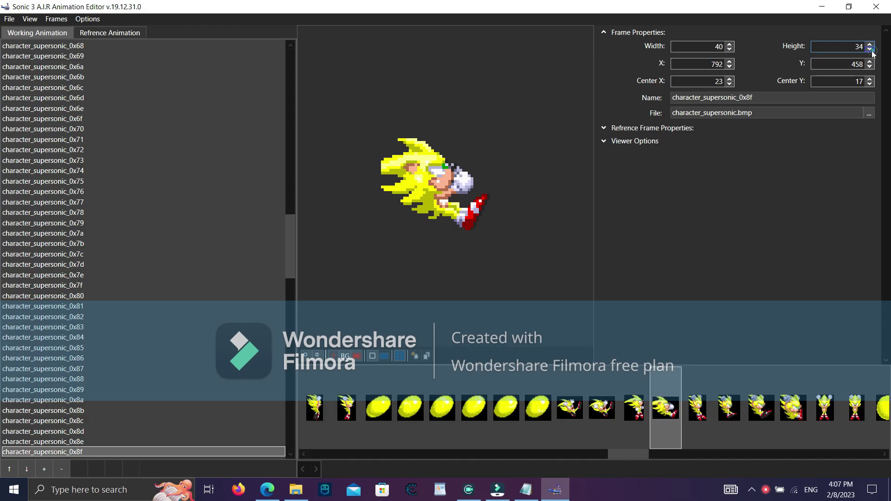
# Set frame character_supersonic_0x8f's X to 783 and its Center X to 30 to include the full rear quills.
pyautogui.click(730, 66)
pyautogui.click(730, 67)
pyautogui.click(729, 78)
pyautogui.click(728, 78)
pyautogui.click(729, 67)
pyautogui.click(729, 67)
pyautogui.click(729, 79)
pyautogui.click(729, 78)
pyautogui.click(729, 68)
pyautogui.click(730, 67)
pyautogui.click(729, 79)
pyautogui.click(730, 79)
pyautogui.click(730, 66)
pyautogui.click(730, 67)
pyautogui.click(729, 78)
# Widen frame character_supersonic_0x8f's crop to include the whole shoe, trimming the excess strip beside it.
pyautogui.click(729, 44)
pyautogui.click(729, 44)
pyautogui.click(730, 43)
pyautogui.click(729, 44)
pyautogui.click(729, 44)
pyautogui.click(729, 44)
pyautogui.click(729, 43)
pyautogui.click(730, 44)
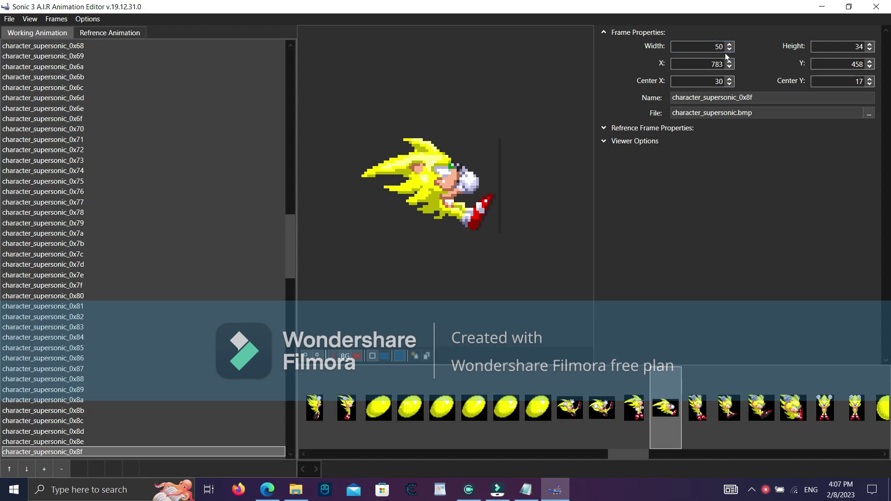
pyautogui.click(729, 51)
# Compare frame character_supersonic_0x8e with its neighbouring frames and set its Center X to 30.
pyautogui.click(643, 402)
pyautogui.press('Left')
pyautogui.press('Right')
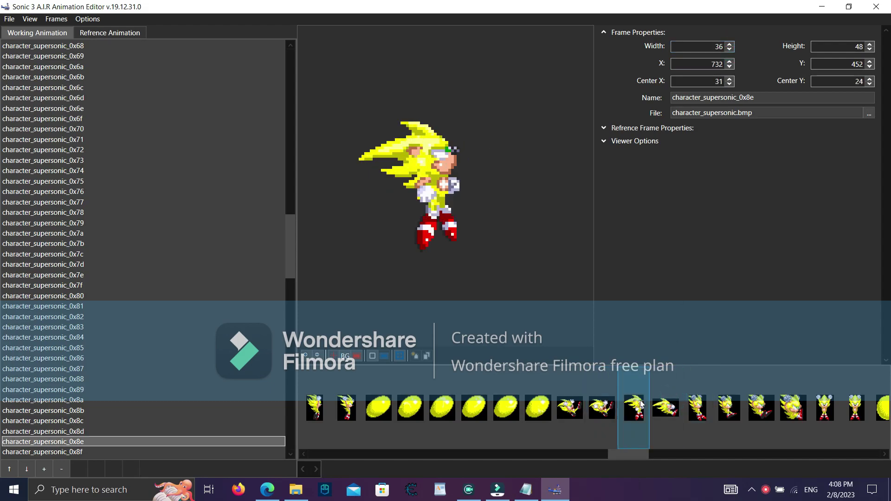
pyautogui.click(602, 408)
pyautogui.click(626, 409)
pyautogui.click(612, 410)
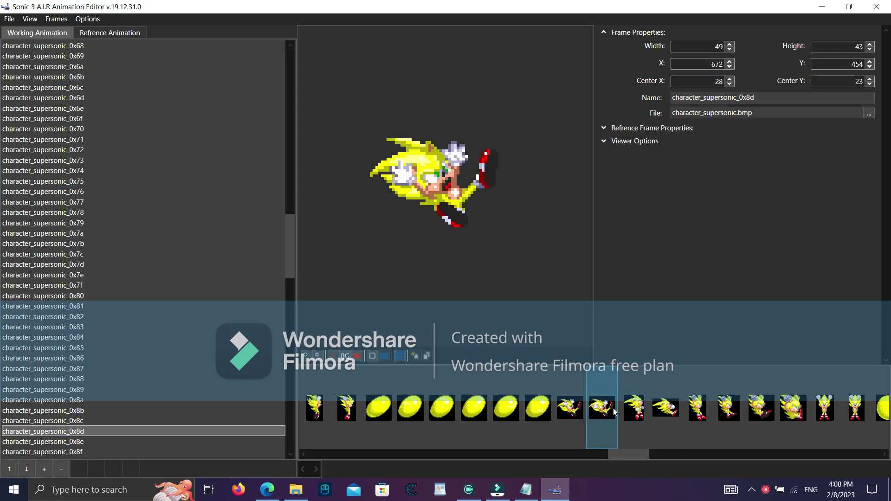
pyautogui.click(626, 405)
pyautogui.click(729, 84)
# Compare the sprite alignment of frame character_supersonic_0x8e against frames 0x8d and 0x8f.
pyautogui.click(617, 401)
pyautogui.click(630, 400)
pyautogui.click(616, 400)
pyautogui.click(631, 399)
pyautogui.click(617, 401)
pyautogui.click(631, 402)
pyautogui.click(650, 402)
pyautogui.click(645, 402)
pyautogui.click(656, 402)
pyautogui.click(645, 400)
pyautogui.click(654, 398)
pyautogui.click(645, 395)
pyautogui.click(654, 393)
pyautogui.click(646, 385)
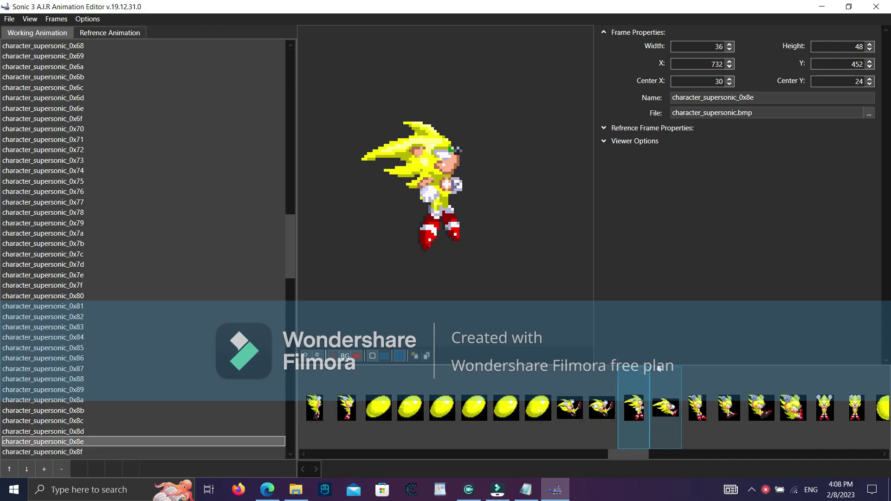
# Set frame character_supersonic_0x8e's Center X to 29 and check it against frame 0x8f.
pyautogui.click(730, 84)
pyautogui.click(627, 408)
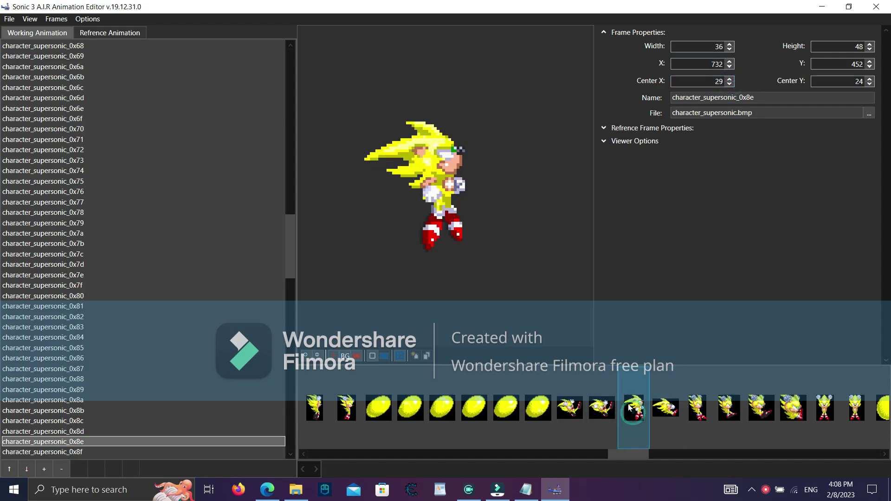
pyautogui.click(664, 394)
# Set frame character_supersonic_0x90's Center X to 20 after comparing it with frame 0x91.
pyautogui.click(701, 388)
pyautogui.click(717, 392)
pyautogui.click(706, 374)
pyautogui.click(731, 79)
pyautogui.click(731, 79)
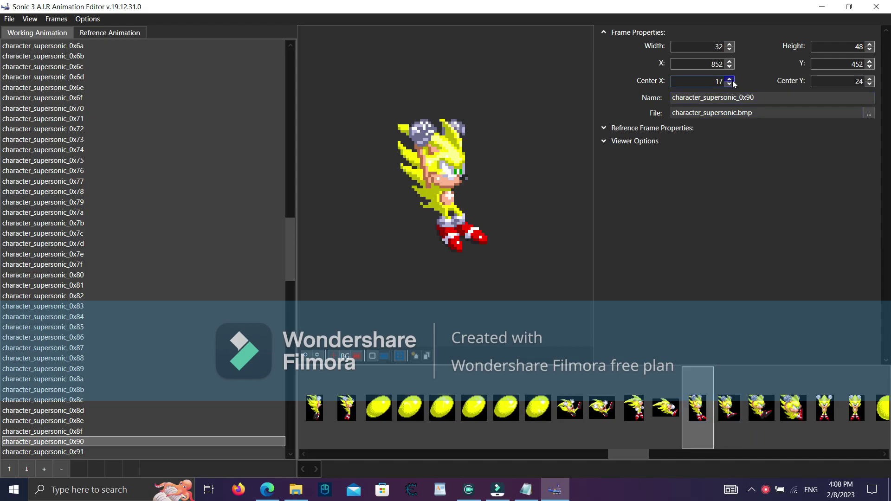
pyautogui.click(731, 78)
pyautogui.click(731, 79)
# Set frame character_supersonic_0x90's X to 847 to include the rear quills, and raise its Center X by one.
pyautogui.click(729, 67)
pyautogui.click(729, 66)
pyautogui.click(729, 66)
pyautogui.click(729, 67)
pyautogui.click(730, 66)
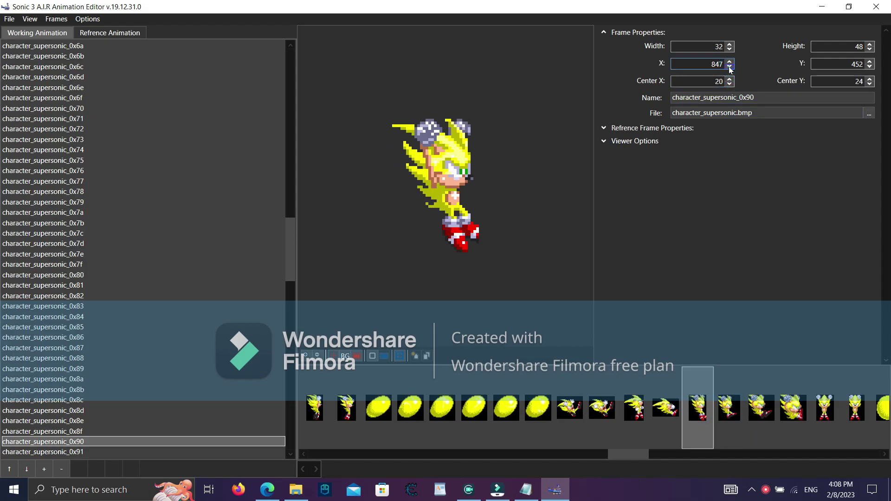
pyautogui.click(731, 67)
pyautogui.click(729, 62)
pyautogui.click(730, 79)
# Widen frame character_supersonic_0x90's crop to include the whole front shoe and compare it with frame 0x91.
pyautogui.click(729, 43)
pyautogui.click(730, 44)
pyautogui.click(729, 43)
pyautogui.click(729, 44)
pyautogui.click(729, 44)
pyautogui.click(729, 43)
pyautogui.click(729, 400)
pyautogui.click(700, 400)
# Set frame character_supersonic_0x91's X to 3 and its Center X to 21 to include the full rear quills.
pyautogui.click(727, 394)
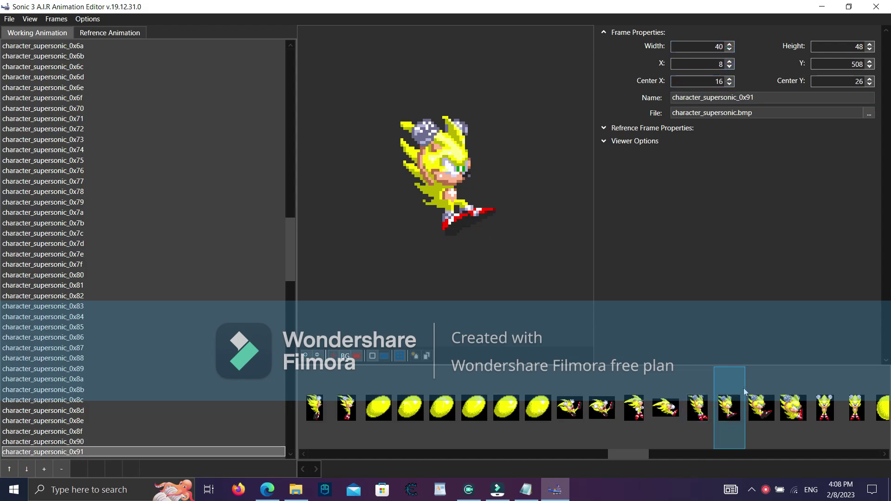
pyautogui.click(731, 68)
pyautogui.click(731, 68)
pyautogui.click(729, 79)
pyautogui.click(730, 78)
pyautogui.click(730, 67)
pyautogui.click(730, 68)
pyautogui.click(729, 78)
pyautogui.click(729, 79)
pyautogui.click(730, 79)
pyautogui.click(730, 67)
pyautogui.click(730, 66)
pyautogui.click(730, 61)
# Set frame character_supersonic_0x91's width to 45 so the extended shoe stays inside the crop.
pyautogui.click(729, 44)
pyautogui.click(729, 44)
pyautogui.click(729, 44)
pyautogui.click(730, 45)
pyautogui.click(730, 44)
pyautogui.click(730, 44)
pyautogui.click(730, 49)
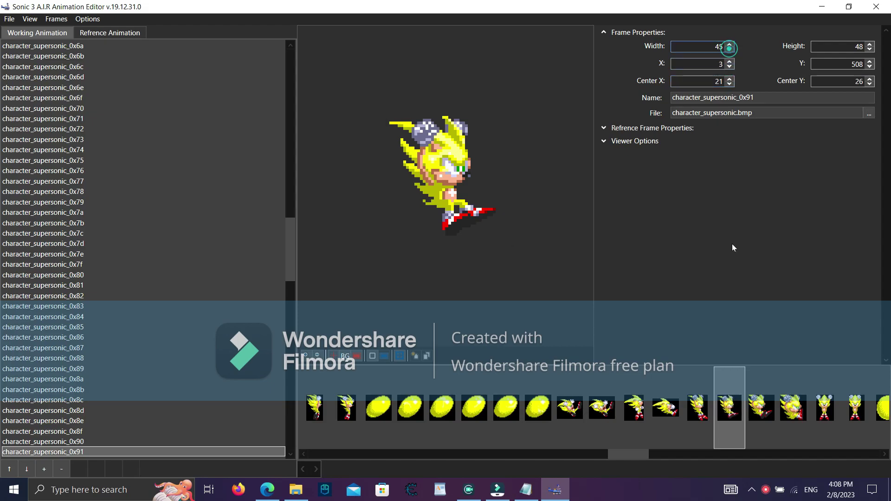
# Set frame character_supersonic_0x92's Y to 509 and its Center Y to 27 to include the top quills.
pyautogui.click(759, 402)
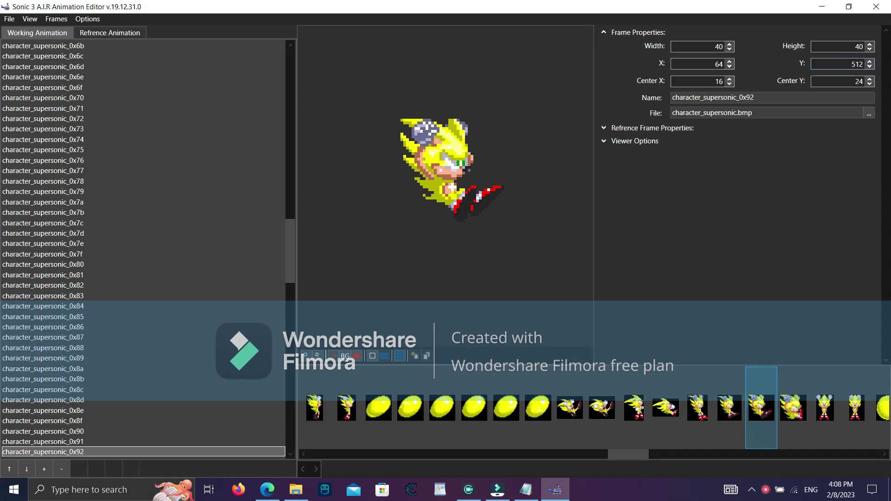
pyautogui.click(869, 67)
pyautogui.click(869, 67)
pyautogui.click(869, 79)
pyautogui.click(869, 78)
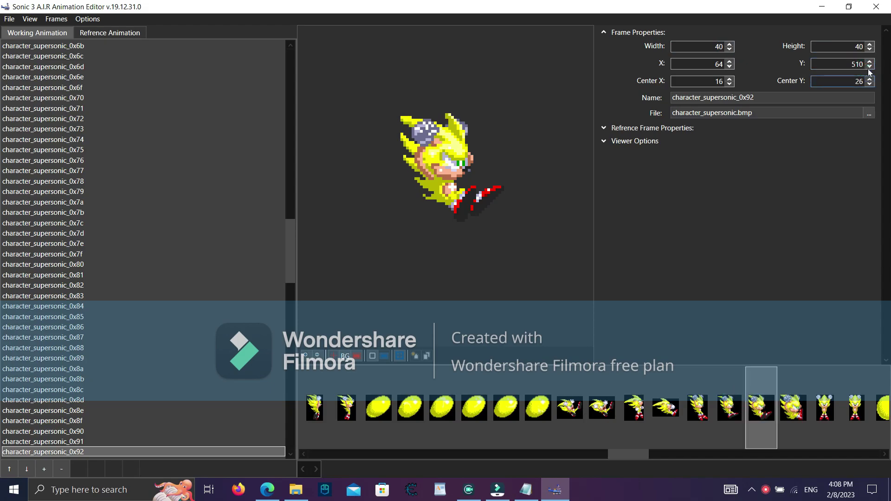
pyautogui.click(870, 78)
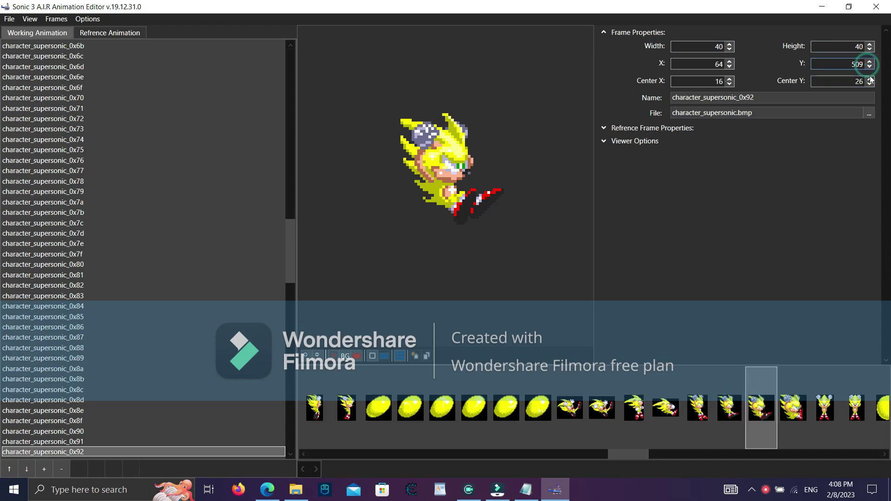
# Set frame character_supersonic_0x92's X to 58 and its Center X to 22 to include the full rear quill.
pyautogui.click(729, 67)
pyautogui.click(729, 67)
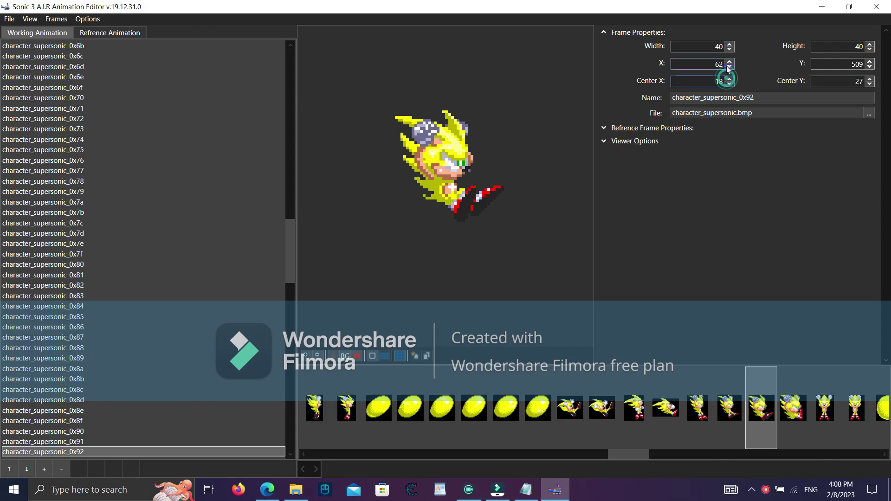
pyautogui.click(729, 67)
pyautogui.click(729, 68)
pyautogui.click(729, 67)
pyautogui.click(729, 67)
pyautogui.click(730, 78)
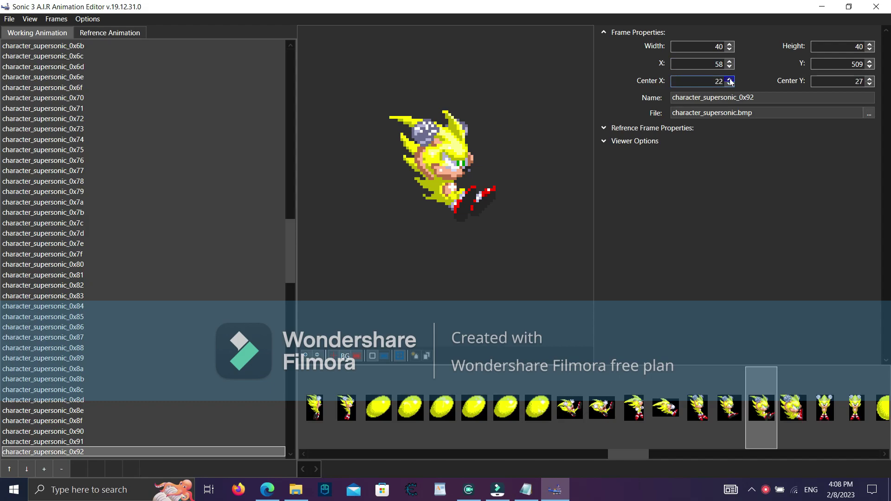
# Set frame character_supersonic_0x92's width to 46 to include the whole extended shoe.
pyautogui.click(731, 46)
pyautogui.click(731, 46)
pyautogui.click(731, 46)
pyautogui.click(731, 46)
pyautogui.click(731, 46)
pyautogui.click(731, 46)
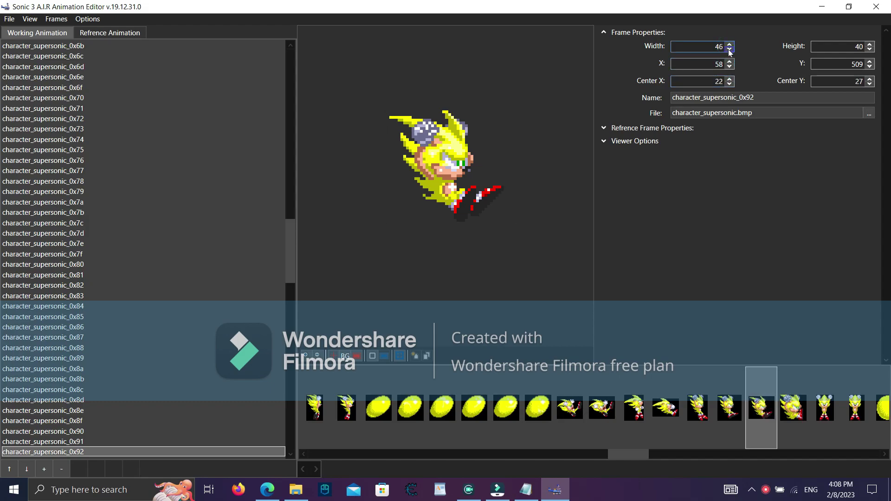
# Set frame character_supersonic_0x93's Y to 513 and its Center Y to 27.
pyautogui.click(802, 408)
pyautogui.click(870, 67)
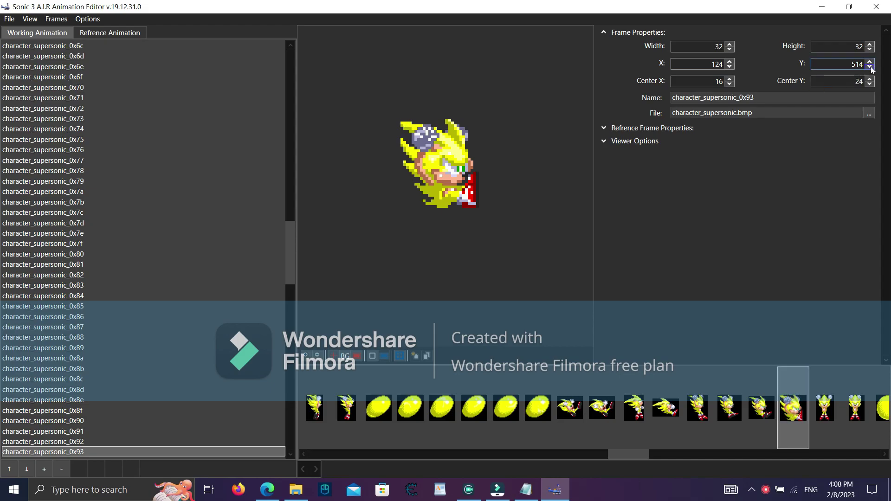
pyautogui.click(870, 68)
pyautogui.click(871, 67)
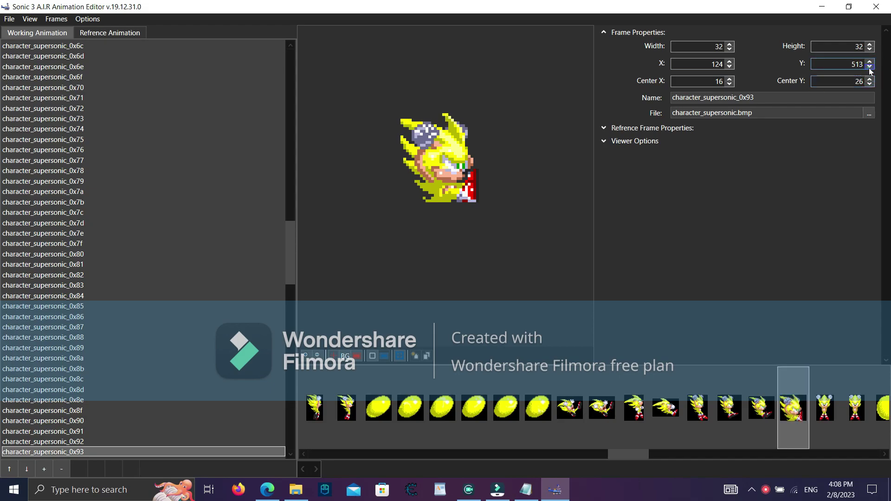
# Set frame character_supersonic_0x93's X to 119 and its Center X to 21 to include the full rear quill.
pyautogui.click(728, 66)
pyautogui.click(728, 66)
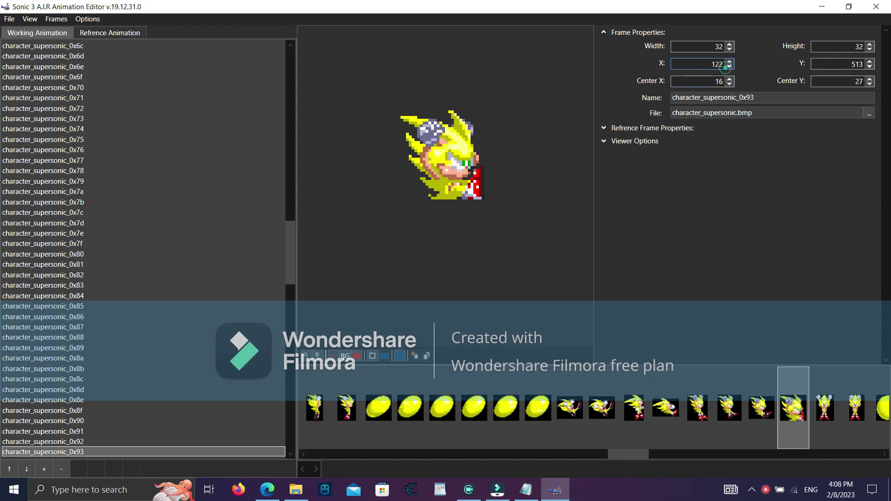
pyautogui.click(728, 79)
pyautogui.click(727, 79)
pyautogui.click(729, 79)
pyautogui.click(729, 79)
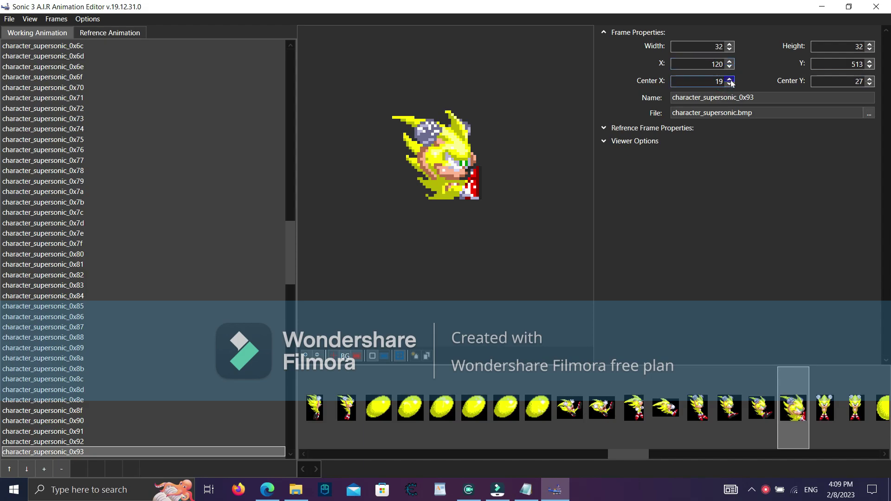
pyautogui.click(730, 66)
pyautogui.click(730, 84)
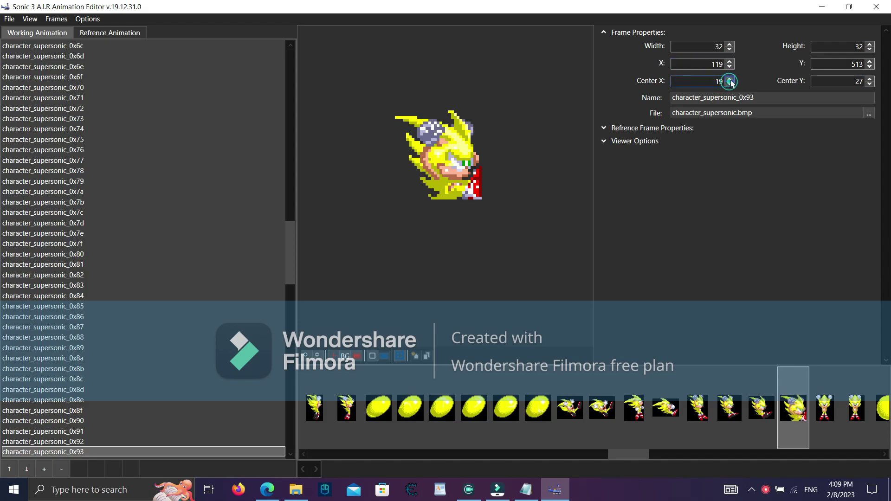
pyautogui.click(730, 79)
pyautogui.click(731, 79)
pyautogui.click(730, 66)
pyautogui.click(728, 60)
# Set frame character_supersonic_0x93's width to 37.
pyautogui.click(730, 44)
pyautogui.click(730, 44)
pyautogui.click(730, 44)
pyautogui.click(730, 45)
pyautogui.click(730, 44)
pyautogui.click(730, 44)
pyautogui.click(731, 44)
pyautogui.click(729, 49)
pyautogui.click(730, 49)
# Set frame character_supersonic_0x93's height to 35 to include the lower edge of the sprite.
pyautogui.click(869, 44)
pyautogui.click(869, 44)
pyautogui.click(869, 44)
pyautogui.click(869, 44)
pyautogui.click(869, 44)
pyautogui.click(870, 45)
pyautogui.click(870, 45)
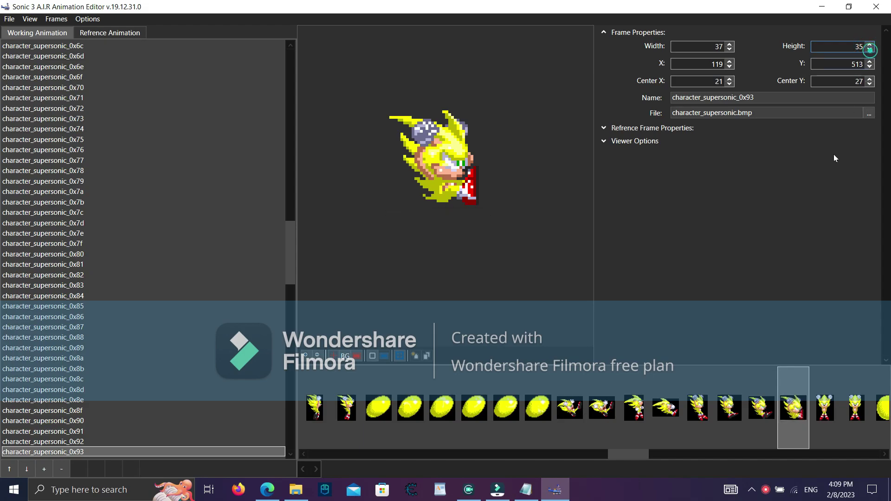
# Compare frame character_supersonic_0x93 with its neighbour and step through the frames up to character_supersonic_0x9d, checking for cut-off sprites.
pyautogui.click(761, 407)
pyautogui.moveTo(751, 400); pyautogui.dragTo(779, 391)
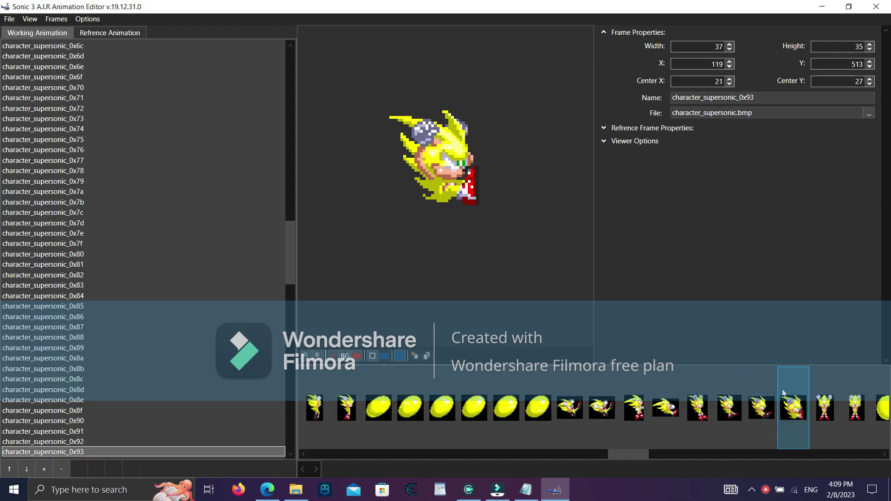
pyautogui.press('Right')
pyautogui.press('Right')
pyautogui.press('Right')
pyautogui.press('Right')
pyautogui.press('Right')
pyautogui.press('Right')
pyautogui.press('Right')
pyautogui.press('Right')
pyautogui.press('Right')
pyautogui.press('Right')
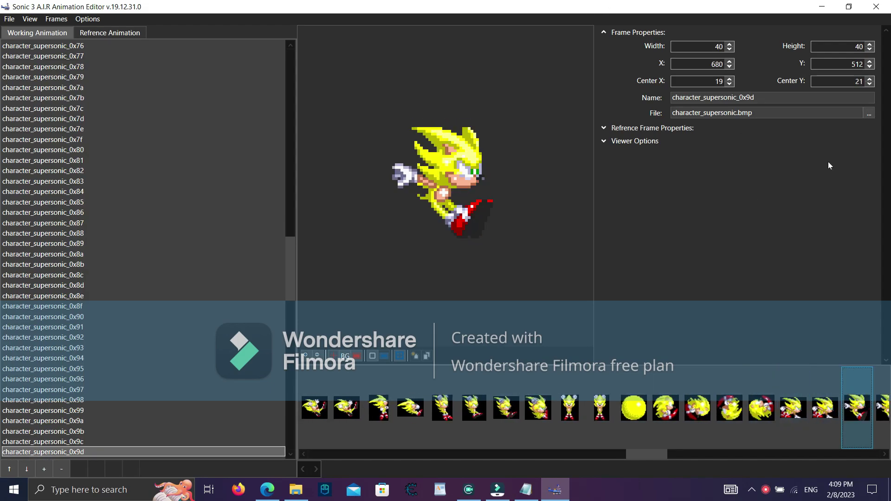
# Set frame character_supersonic_0x9d's Y to 509, its Center Y to 24 and its height to 43 to include the top quills.
pyautogui.click(870, 67)
pyautogui.click(870, 67)
pyautogui.click(869, 79)
pyautogui.click(870, 79)
pyautogui.click(870, 67)
pyautogui.click(869, 79)
pyautogui.click(869, 44)
pyautogui.click(869, 44)
pyautogui.click(870, 44)
pyautogui.click(871, 49)
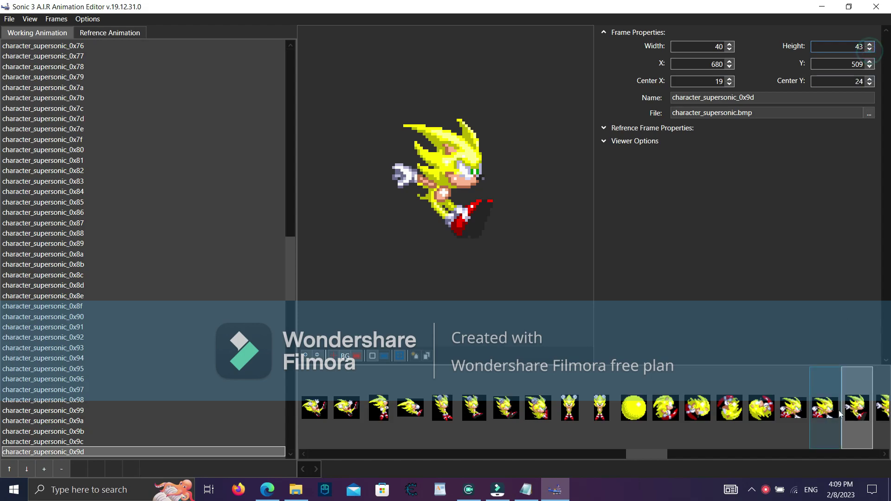
# Set frame character_supersonic_0x9e's Y to 509, its Center Y to 24 and its height to 43 to include the top quills.
pyautogui.moveTo(645, 457); pyautogui.dragTo(675, 455)
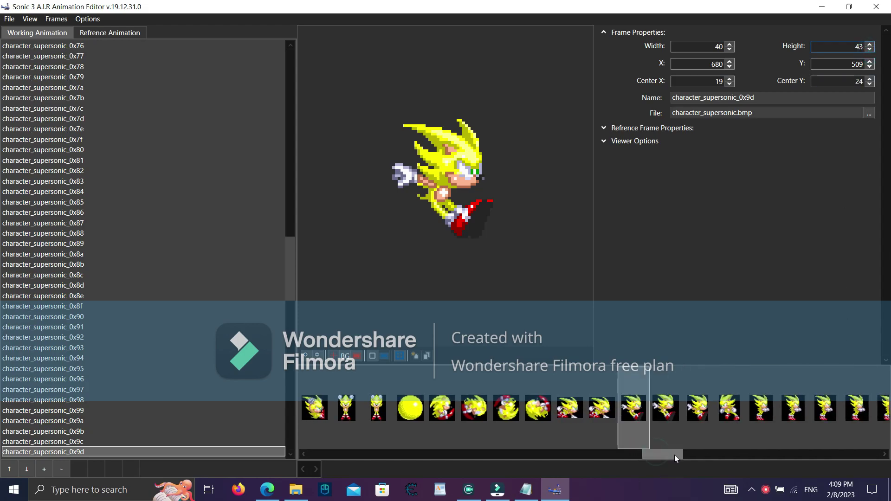
pyautogui.click(661, 424)
pyautogui.click(870, 66)
pyautogui.click(869, 67)
pyautogui.click(870, 78)
pyautogui.click(870, 78)
pyautogui.click(869, 67)
pyautogui.click(869, 78)
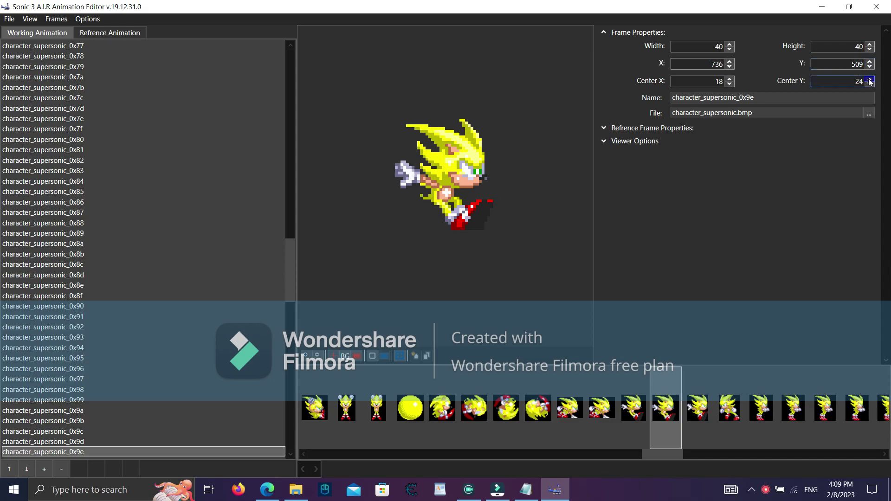
pyautogui.click(870, 45)
pyautogui.click(870, 44)
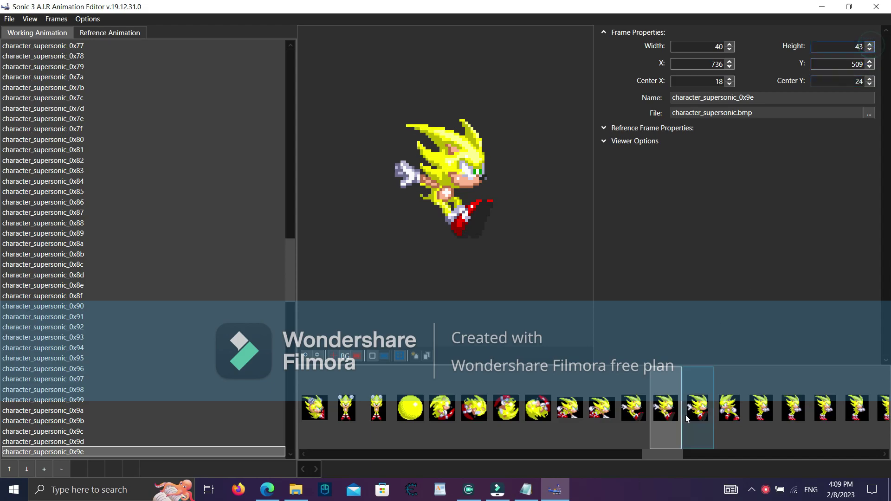
# Shift frame character_supersonic_0x9f's crop upward and increase its height to include the top quills.
pyautogui.click(697, 409)
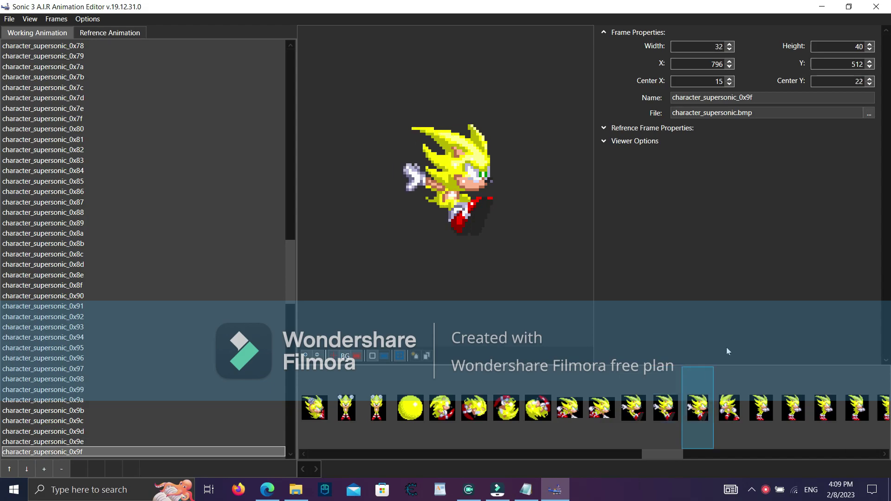
pyautogui.click(870, 67)
pyautogui.click(870, 44)
# Set frame character_supersonic_0xa0's Y to 509, its Center Y to 23 and its height to 43 to include quills and shoes.
pyautogui.click(722, 395)
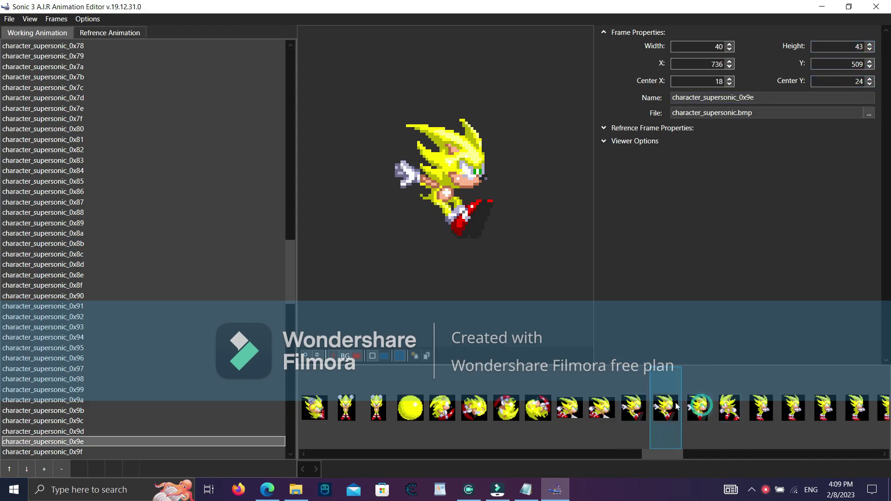
pyautogui.click(869, 78)
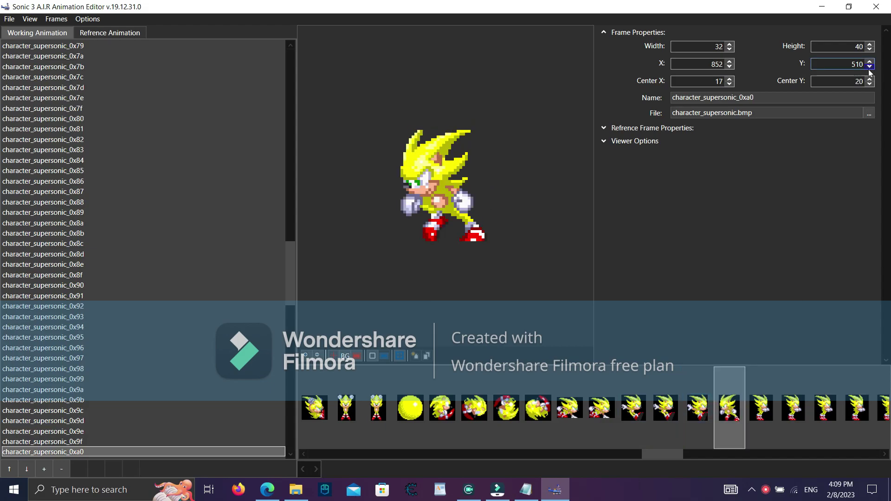
pyautogui.click(869, 79)
pyautogui.click(870, 66)
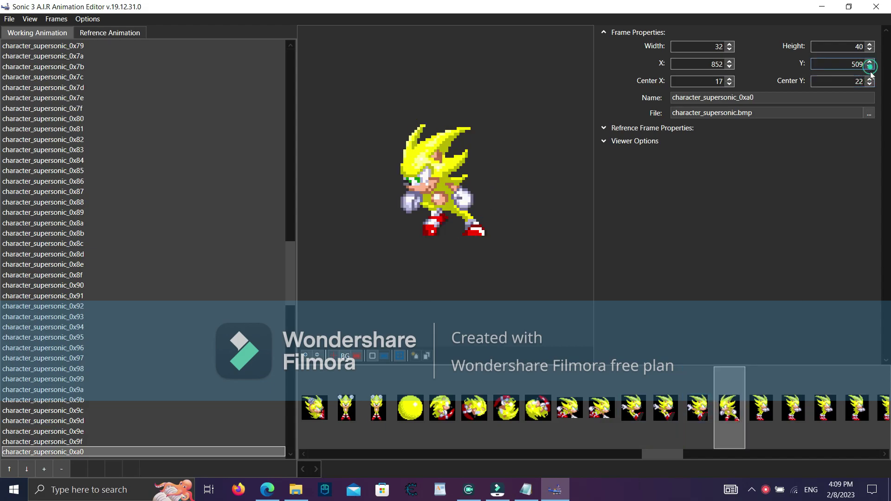
pyautogui.click(869, 78)
pyautogui.click(870, 67)
pyautogui.click(870, 61)
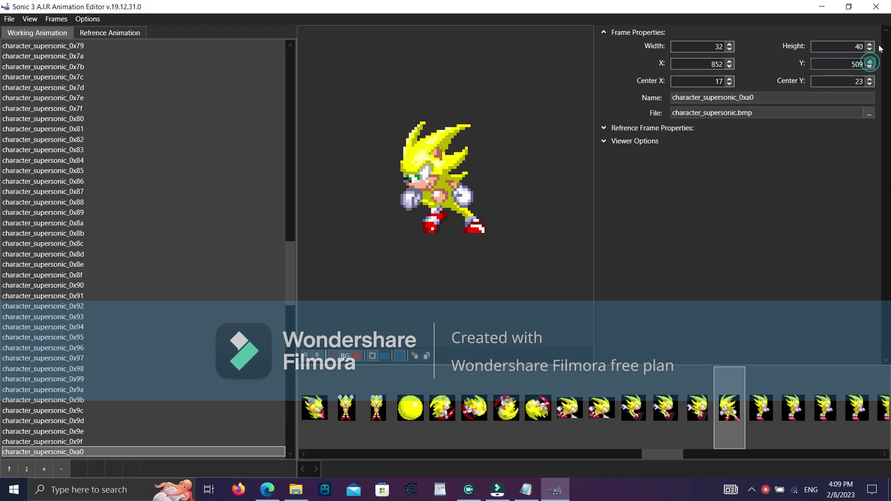
pyautogui.click(871, 44)
pyautogui.click(871, 44)
pyautogui.click(871, 44)
pyautogui.click(872, 45)
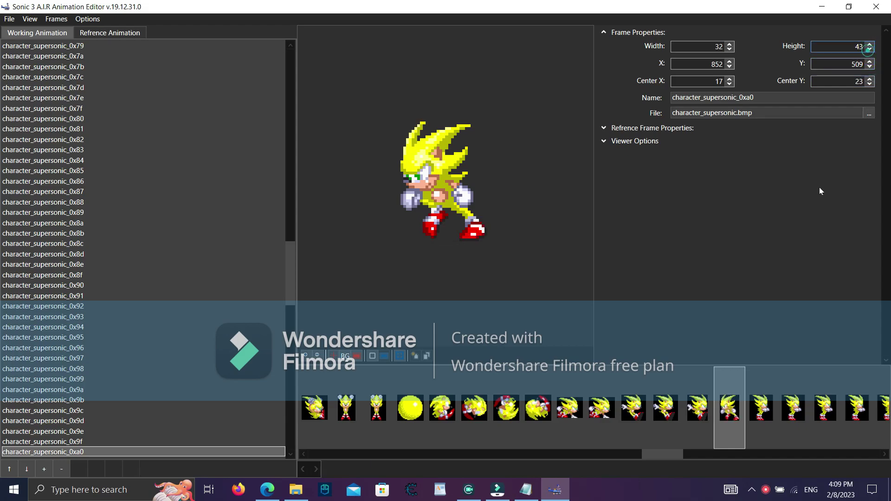
# Examine frames character_supersonic_0xa1 to 0xa6 for cut-off edges and misaligned centre points.
pyautogui.click(755, 412)
pyautogui.click(792, 409)
pyautogui.click(821, 408)
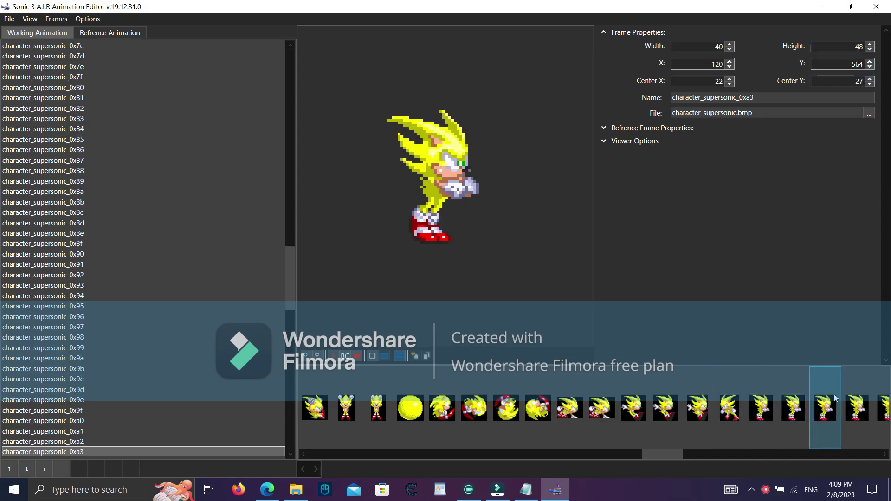
pyautogui.click(856, 406)
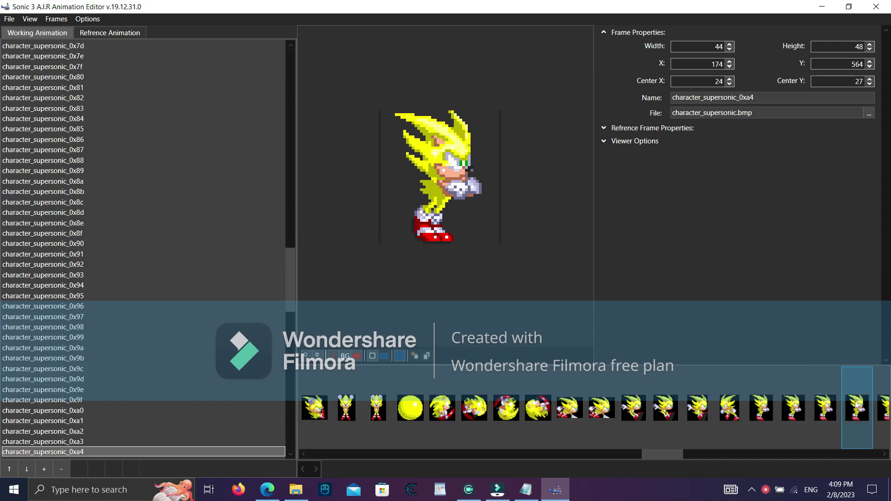
pyautogui.moveTo(671, 455); pyautogui.dragTo(692, 453)
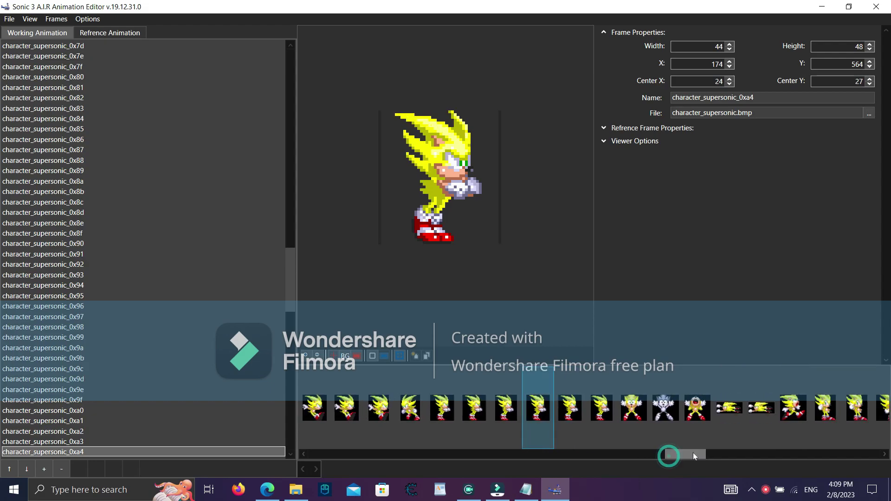
pyautogui.click(598, 406)
pyautogui.click(569, 408)
pyautogui.click(474, 408)
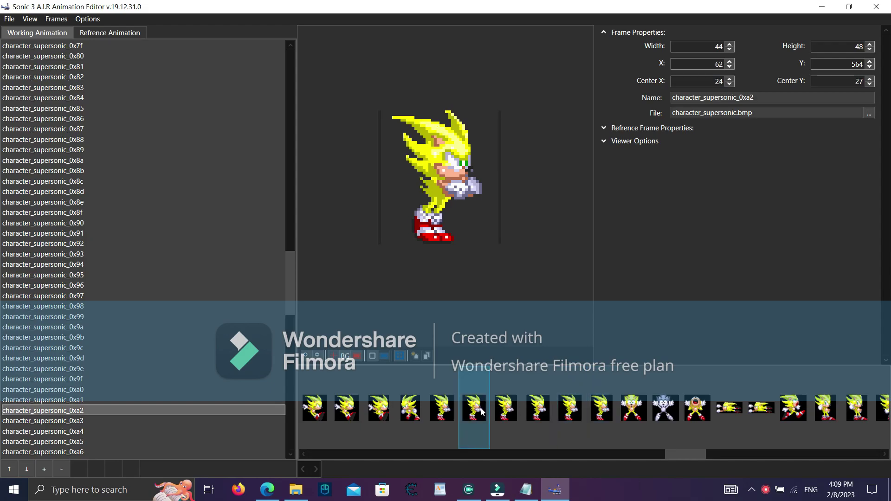
pyautogui.click(442, 408)
pyautogui.click(537, 407)
# Set frame character_supersonic_0xa7's Y to 563 and its Center Y to 25 to include the top quill.
pyautogui.click(625, 422)
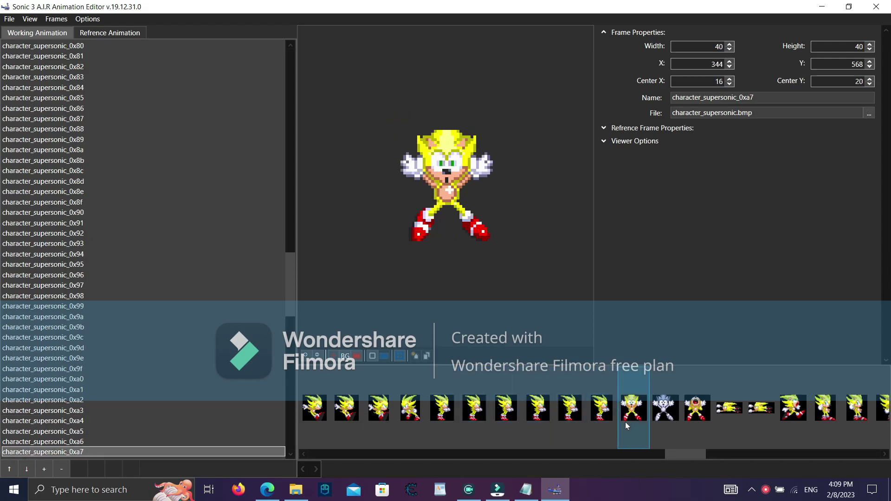
pyautogui.click(869, 66)
pyautogui.click(870, 67)
pyautogui.click(869, 78)
pyautogui.click(869, 77)
pyautogui.click(870, 67)
pyautogui.click(870, 66)
pyautogui.click(870, 79)
pyautogui.click(871, 79)
pyautogui.click(870, 66)
pyautogui.click(870, 79)
# Set frame character_supersonic_0xa7's height to 45 to include both shoes.
pyautogui.click(870, 44)
pyautogui.click(869, 45)
pyautogui.click(870, 44)
pyautogui.click(870, 44)
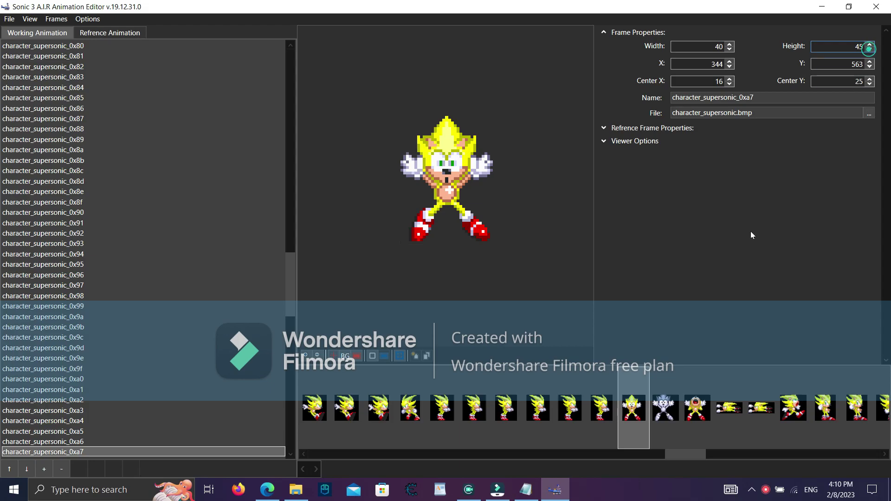
# Set frame character_supersonic_0xa8's Y to 563 and its height to 45 to include the whole sprite.
pyautogui.click(670, 395)
pyautogui.click(870, 66)
pyautogui.click(870, 66)
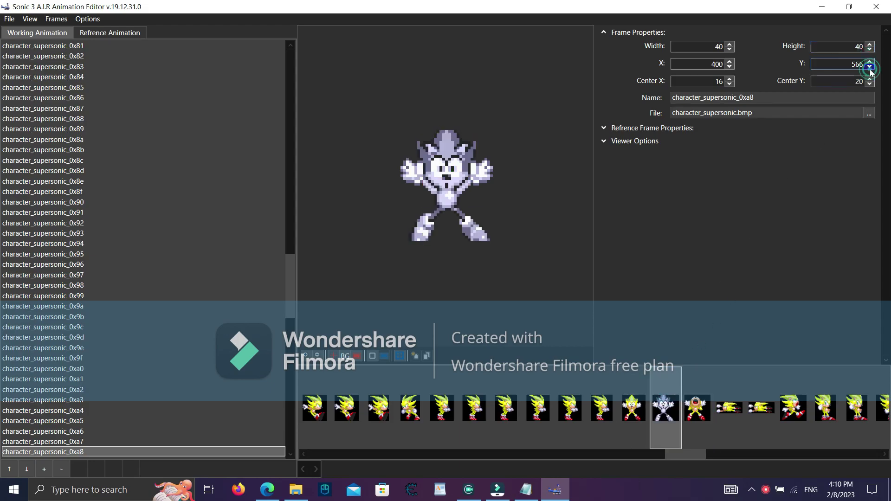
pyautogui.click(870, 66)
pyautogui.click(870, 66)
pyautogui.click(870, 66)
pyautogui.click(870, 44)
pyautogui.click(870, 44)
pyautogui.click(870, 44)
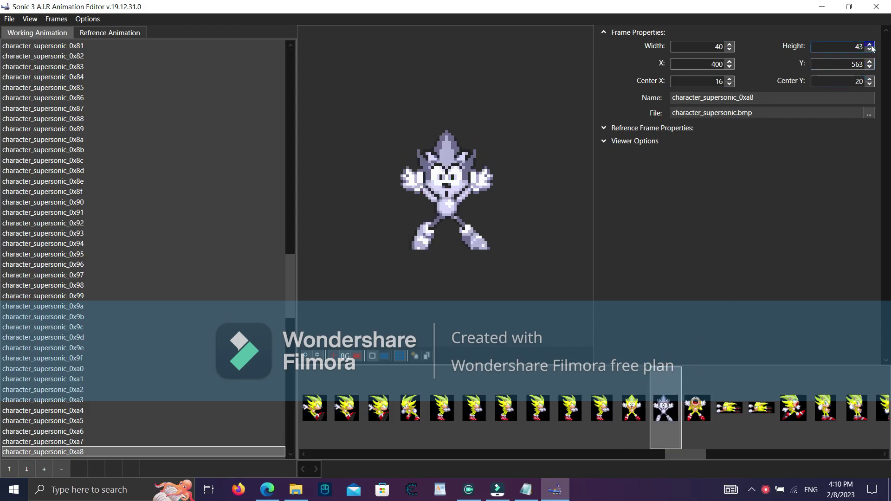
pyautogui.click(870, 44)
pyautogui.click(870, 45)
# Set frame character_supersonic_0xa8's Center Y to 25.
pyautogui.click(869, 80)
pyautogui.click(870, 79)
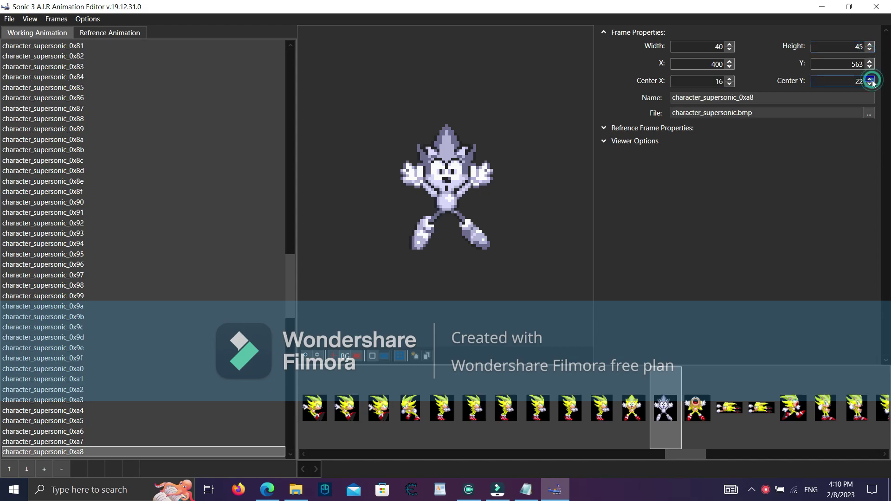
pyautogui.click(869, 79)
pyautogui.click(870, 79)
pyautogui.click(870, 79)
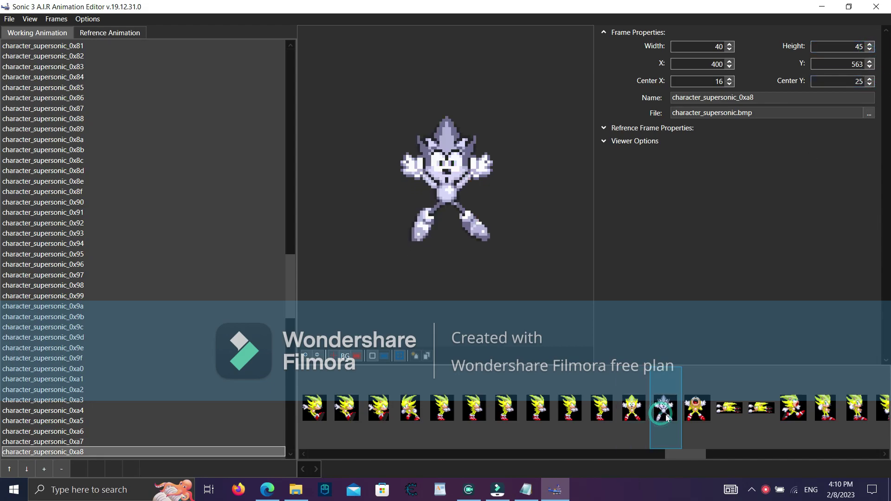
# Set frame character_supersonic_0xaa's Y to 572, its Center Y to 16 and its height to 28 to include the top quill.
pyautogui.click(727, 414)
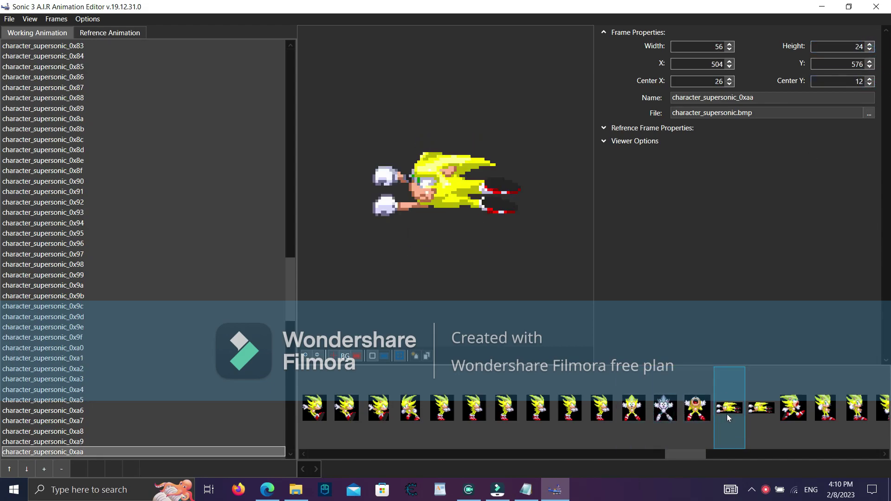
pyautogui.click(869, 67)
pyautogui.click(869, 67)
pyautogui.click(870, 67)
pyautogui.click(869, 67)
pyautogui.click(870, 79)
pyautogui.click(869, 79)
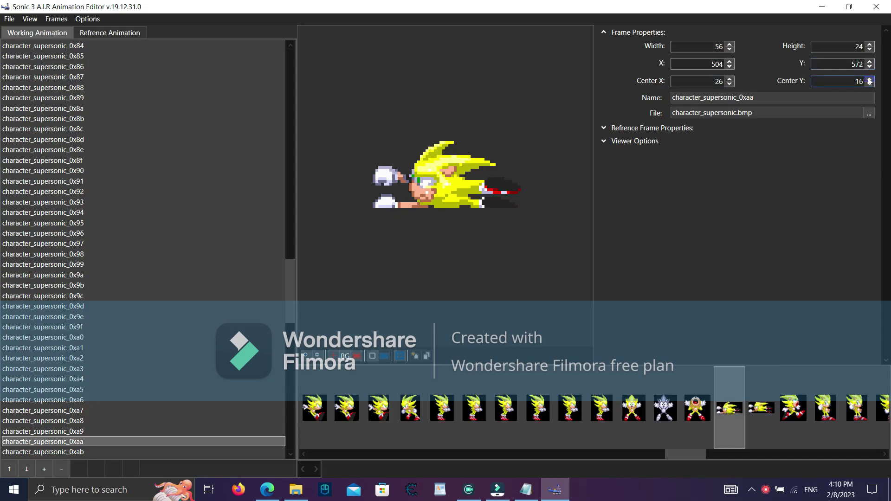
pyautogui.click(871, 49)
pyautogui.scroll(6, 871, 49)
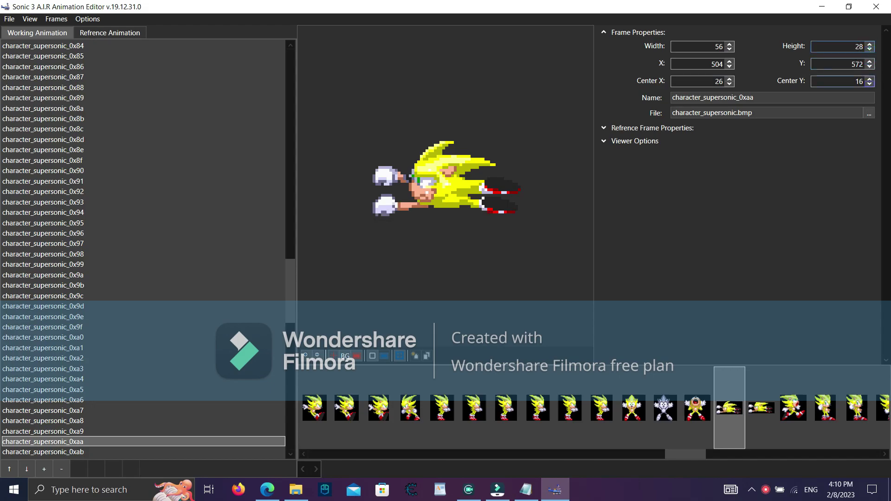
# Set frame character_supersonic_0xab's Y to 572, its Center Y to 16 and its height to 28 to include the top quill.
pyautogui.click(761, 398)
pyautogui.scroll(4, 870, 83)
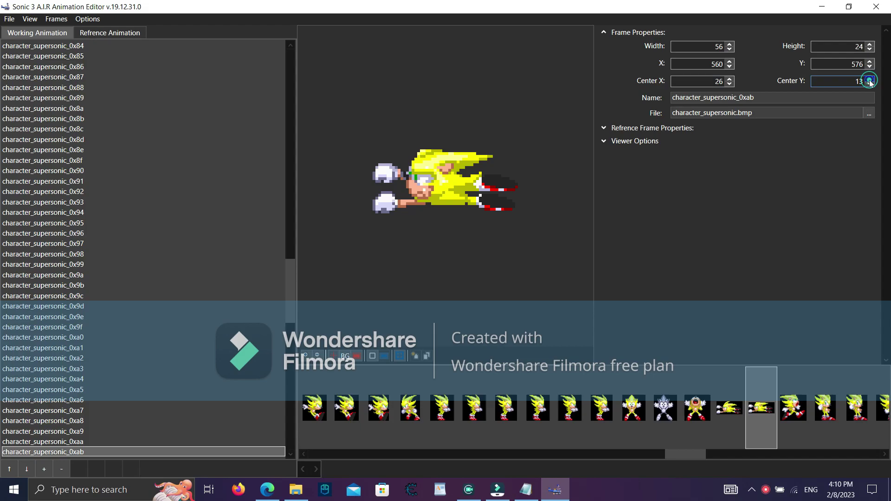
pyautogui.click(871, 68)
pyautogui.click(869, 44)
pyautogui.click(869, 45)
pyautogui.click(869, 44)
pyautogui.click(869, 44)
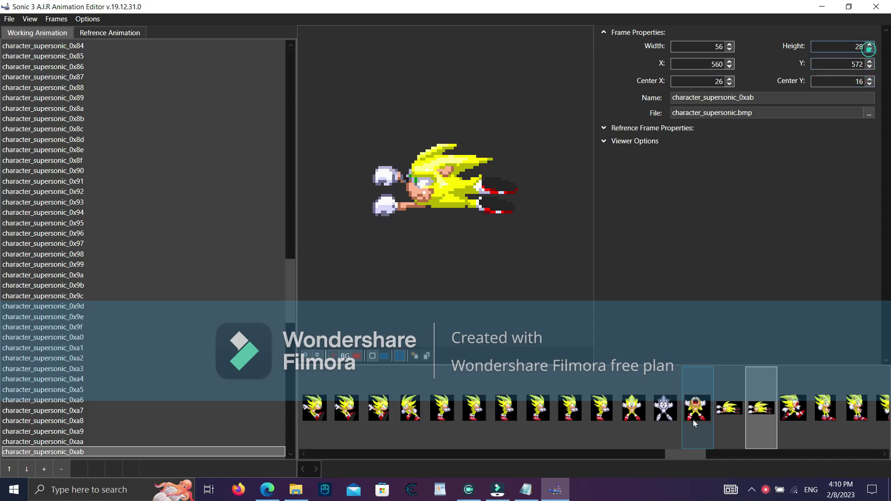
# Set frame character_supersonic_0xac's X to 621 and its Center X to 23 to include the full rear quill.
pyautogui.click(780, 405)
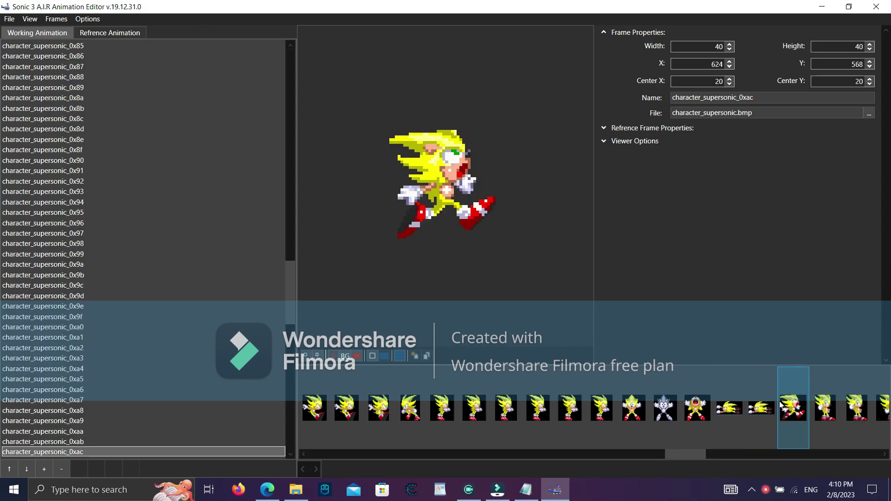
pyautogui.click(729, 67)
pyautogui.click(730, 66)
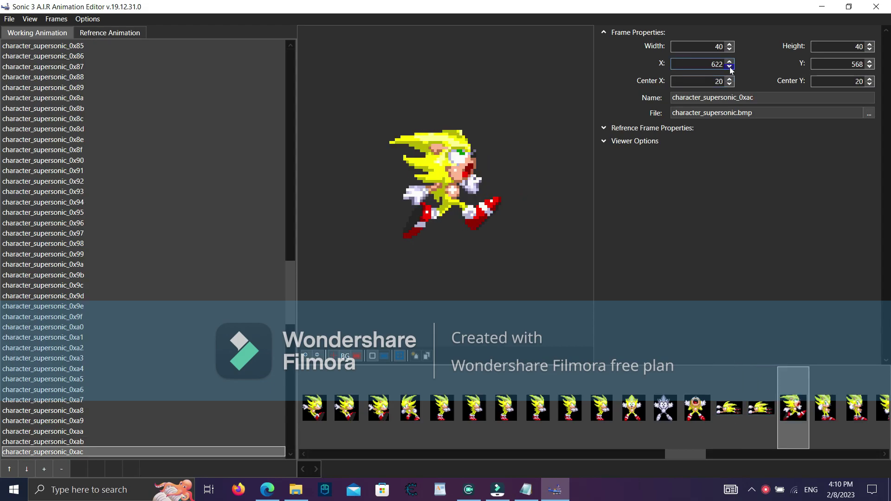
pyautogui.click(730, 78)
pyautogui.click(730, 78)
pyautogui.click(729, 66)
pyautogui.click(729, 78)
pyautogui.click(729, 66)
pyautogui.click(729, 62)
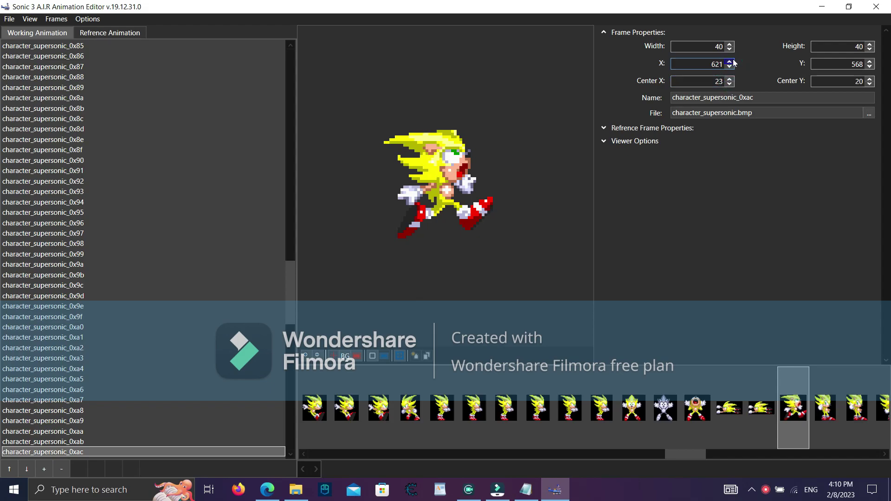
# Set frame character_supersonic_0xac's Y to 564, its Center Y to 24 and its height to 43 to include the top quills.
pyautogui.click(869, 43)
pyautogui.click(869, 44)
pyautogui.click(869, 66)
pyautogui.click(869, 67)
pyautogui.click(869, 78)
pyautogui.click(869, 78)
pyautogui.click(869, 66)
pyautogui.click(869, 67)
pyautogui.click(869, 79)
pyautogui.click(870, 79)
pyautogui.click(869, 44)
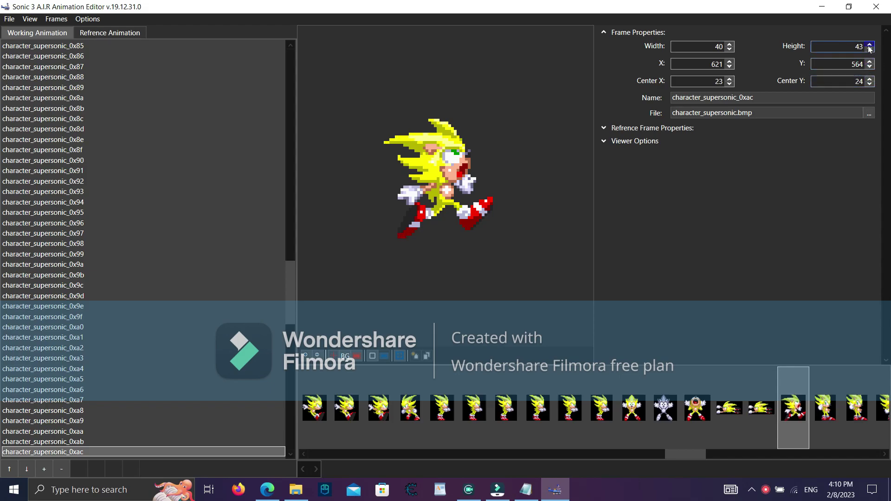
# Set frame character_supersonic_0xac's height to 44 and select frame character_supersonic_0xad.
pyautogui.click(869, 43)
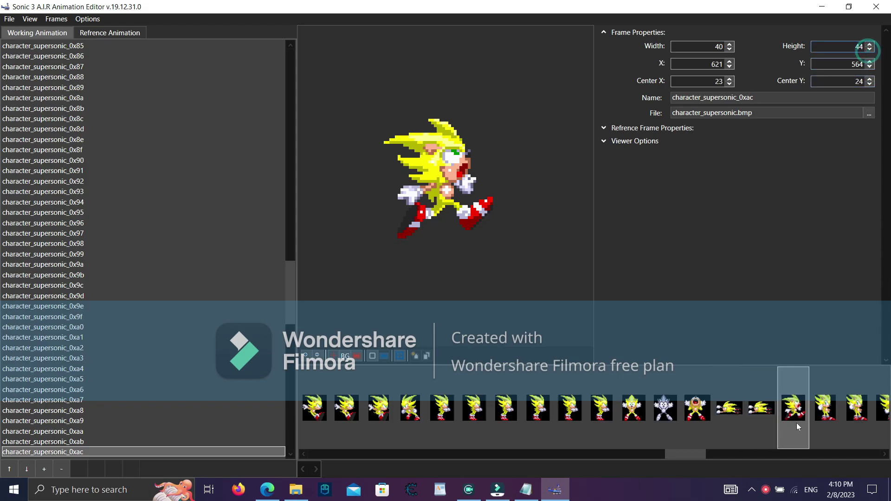
pyautogui.click(813, 395)
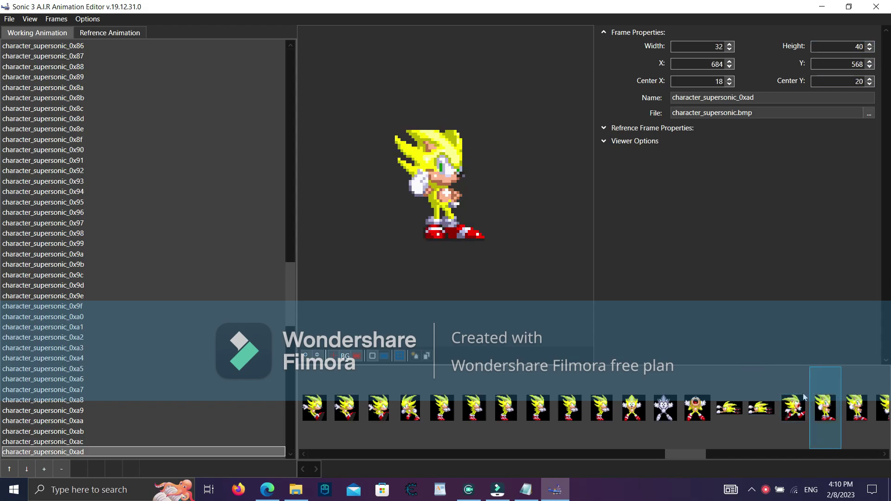
# Set frame character_supersonic_0xb4's width to 28 to include the full rear quills.
pyautogui.moveTo(687, 455); pyautogui.dragTo(726, 458)
pyautogui.click(613, 410)
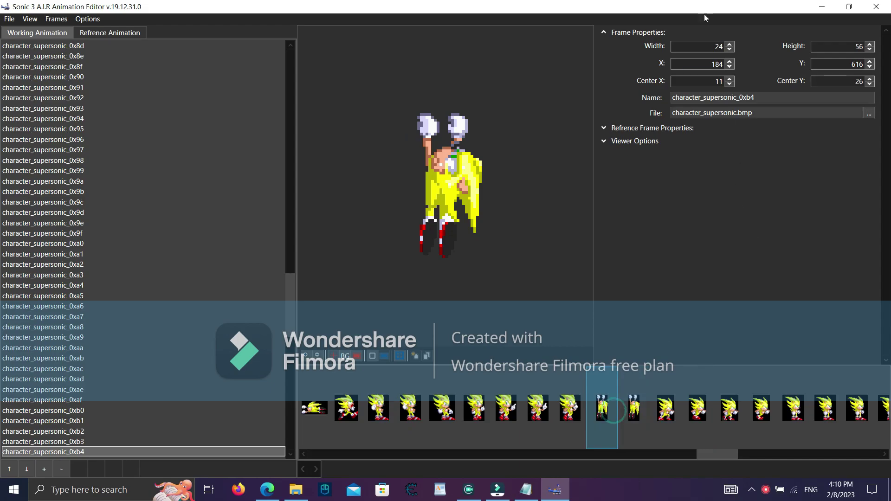
pyautogui.click(730, 44)
pyautogui.click(729, 44)
pyautogui.click(730, 44)
pyautogui.click(729, 44)
pyautogui.click(730, 44)
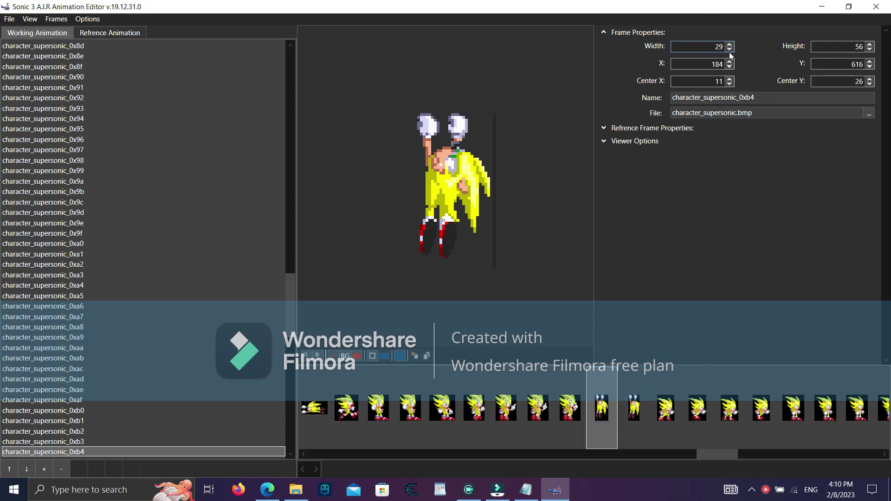
# Set frame character_supersonic_0xb5's width to 30 to include the full rear quills.
pyautogui.click(639, 386)
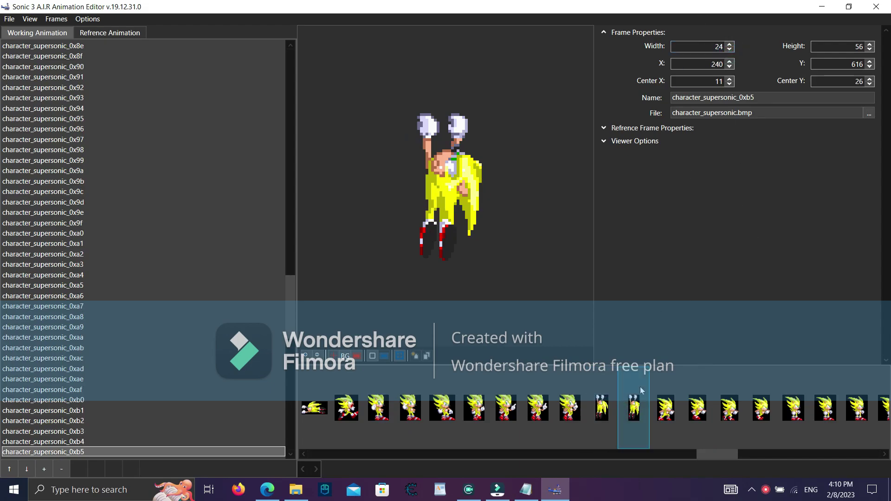
pyautogui.click(730, 45)
pyautogui.click(729, 44)
pyautogui.click(729, 44)
pyautogui.click(730, 45)
pyautogui.click(729, 44)
pyautogui.click(730, 44)
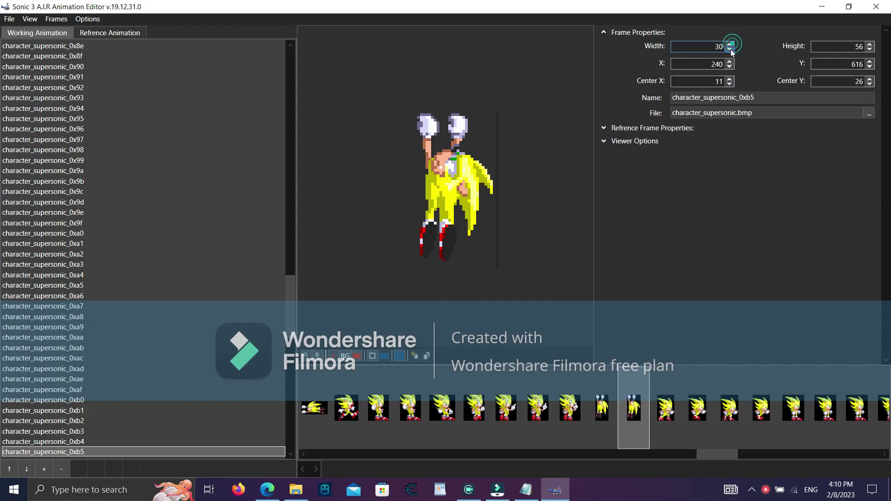
# Examine frames character_supersonic_0xb4 through 0xbc for cut-off quills or misaligned sprites.
pyautogui.click(612, 414)
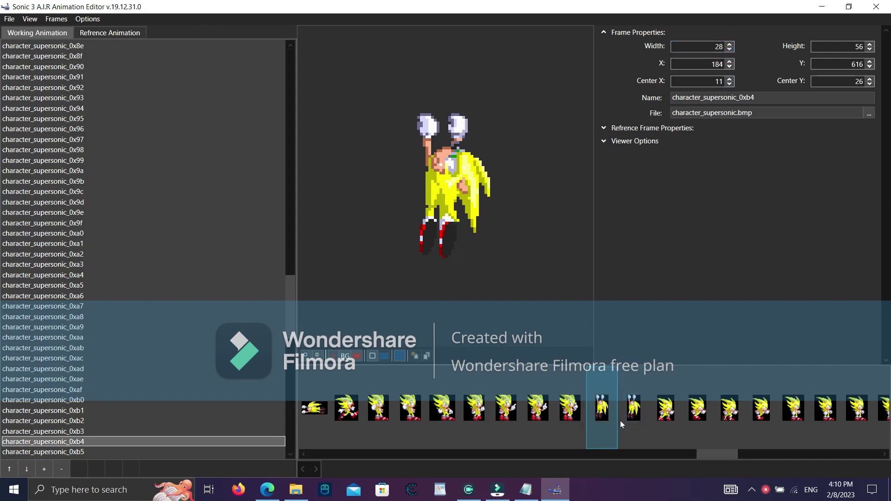
pyautogui.click(634, 410)
pyautogui.click(666, 411)
pyautogui.click(698, 411)
pyautogui.click(732, 411)
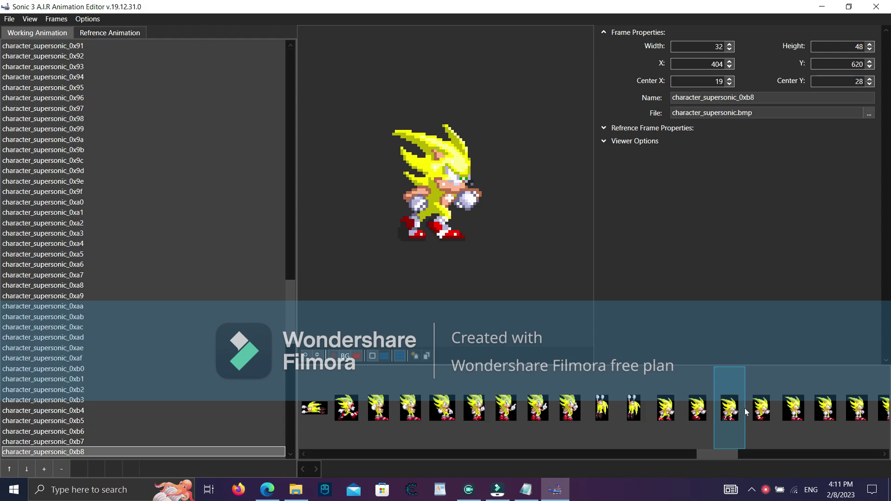
pyautogui.click(761, 411)
pyautogui.click(787, 408)
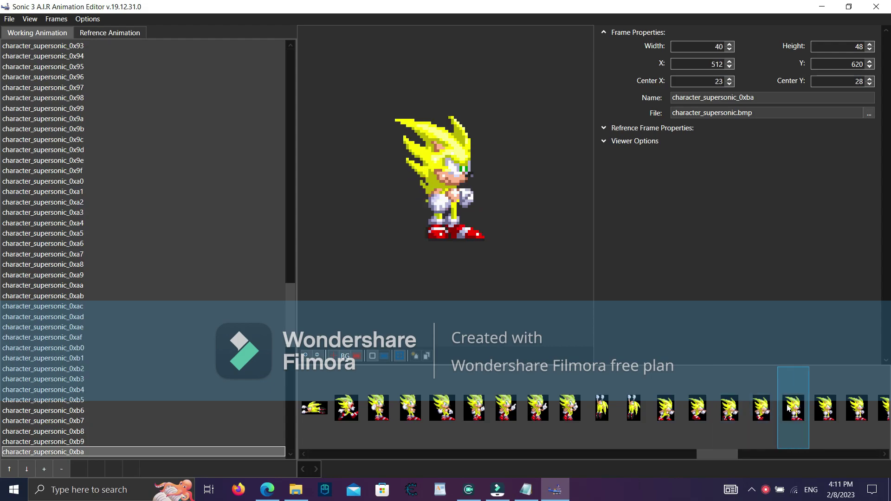
pyautogui.click(822, 408)
pyautogui.click(859, 408)
pyautogui.click(788, 407)
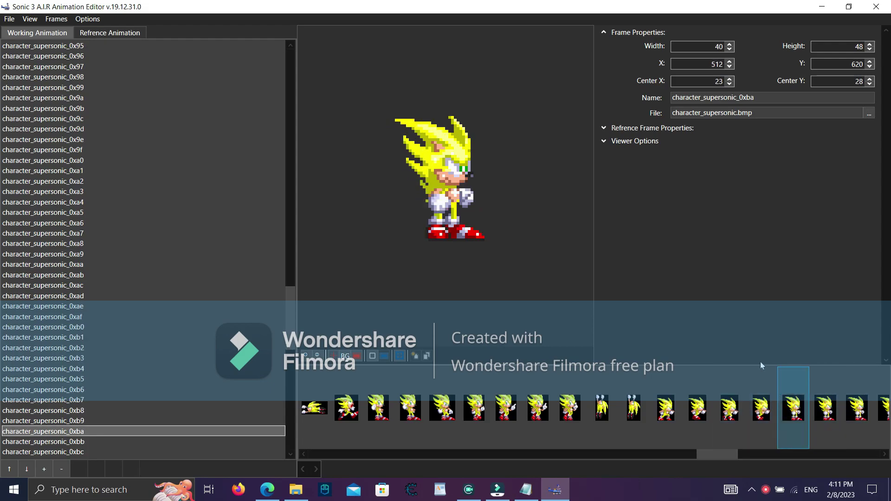
# Save the edited Super Sonic animation.
pyautogui.click(9, 19)
pyautogui.click(40, 76)
pyautogui.rightClick(773, 496)
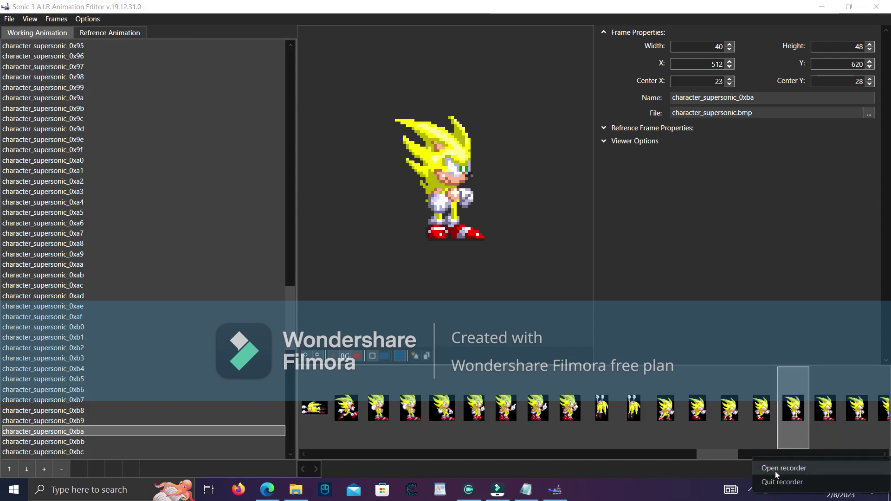
pyautogui.click(776, 468)
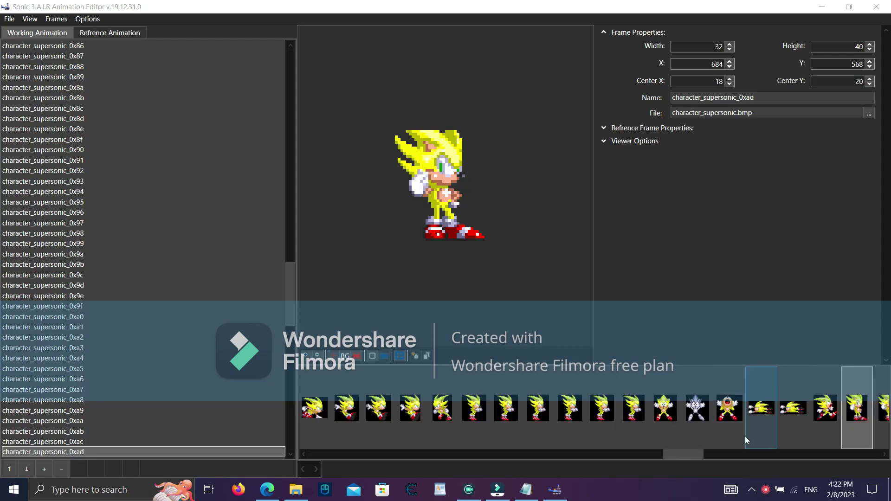
pyautogui.click(765, 490)
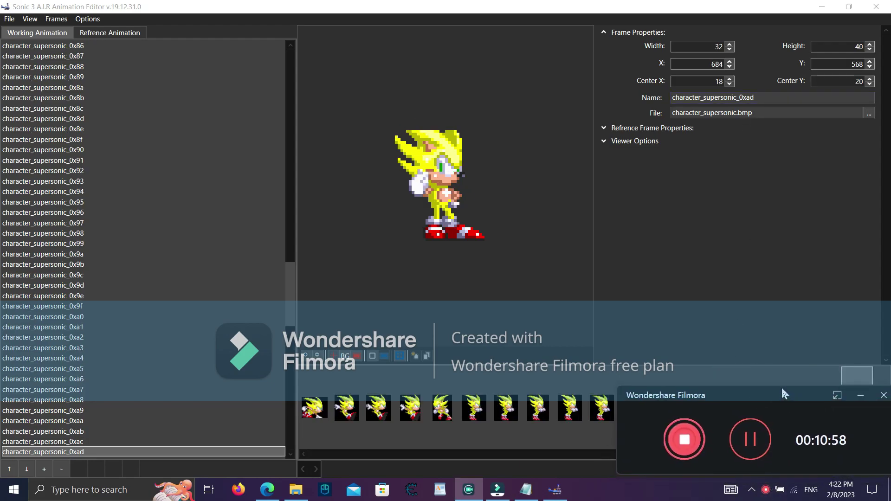
pyautogui.click(745, 210)
# Set frame character_supersonic_0xad's X to 679 and its Center X to 23 to make room for the rear quill.
pyautogui.click(728, 66)
pyautogui.click(728, 67)
pyautogui.click(731, 78)
pyautogui.click(730, 78)
pyautogui.click(731, 66)
pyautogui.click(730, 67)
pyautogui.click(729, 79)
pyautogui.click(730, 79)
pyautogui.click(729, 67)
pyautogui.click(729, 78)
pyautogui.click(729, 67)
pyautogui.click(729, 62)
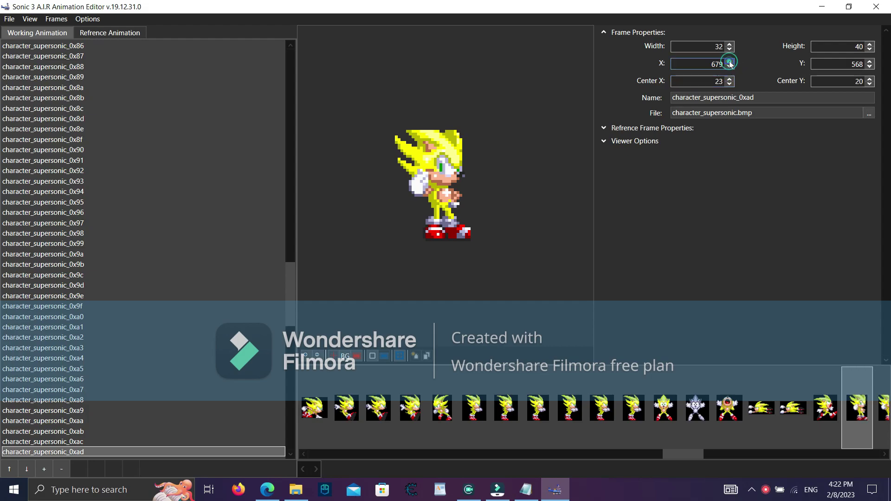
# Set frame character_supersonic_0xad's width to 37 to include the whole front shoe.
pyautogui.click(730, 44)
pyautogui.click(730, 44)
pyautogui.click(730, 44)
pyautogui.click(729, 44)
pyautogui.click(730, 45)
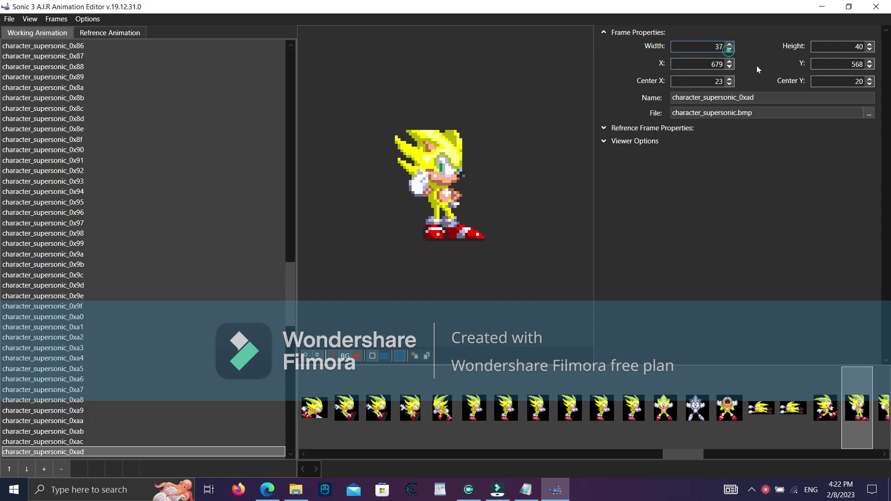
# Set frame character_supersonic_0xad's Y to 563 and its Center Y to 25 to include the top quills.
pyautogui.click(870, 67)
pyautogui.click(871, 66)
pyautogui.click(870, 78)
pyautogui.click(871, 78)
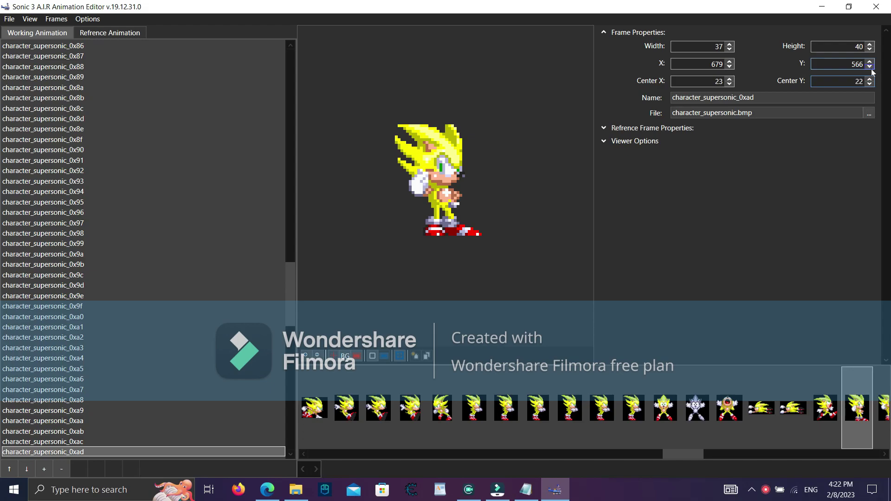
pyautogui.click(870, 66)
pyautogui.click(870, 66)
pyautogui.click(870, 79)
pyautogui.click(870, 79)
pyautogui.click(870, 66)
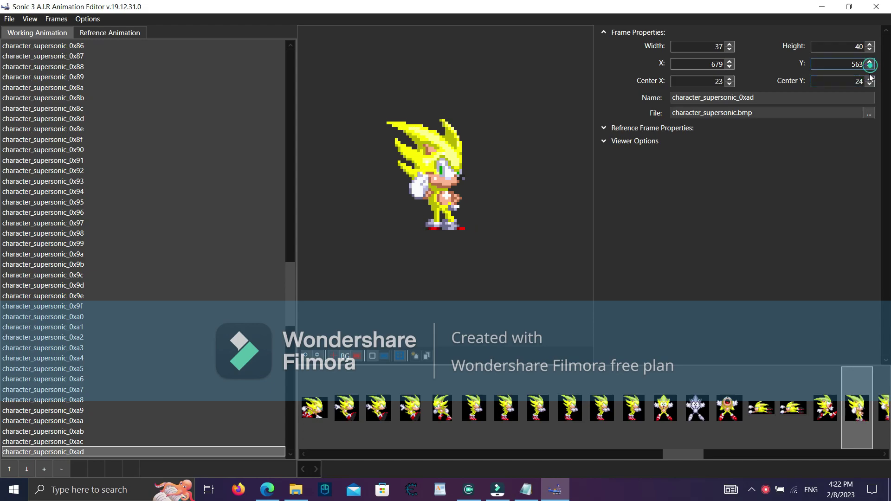
pyautogui.click(870, 79)
# Set frame character_supersonic_0xad's height to 45 to include the full shoes.
pyautogui.click(870, 44)
pyautogui.click(870, 44)
pyautogui.click(870, 44)
pyautogui.click(870, 45)
pyautogui.click(870, 45)
pyautogui.click(871, 45)
pyautogui.click(870, 44)
pyautogui.click(870, 49)
pyautogui.click(870, 49)
# Set frame character_supersonic_0xae's X to 735 and its Center X to 23 to make room for the rear quill.
pyautogui.moveTo(692, 455); pyautogui.dragTo(710, 455)
pyautogui.click(627, 406)
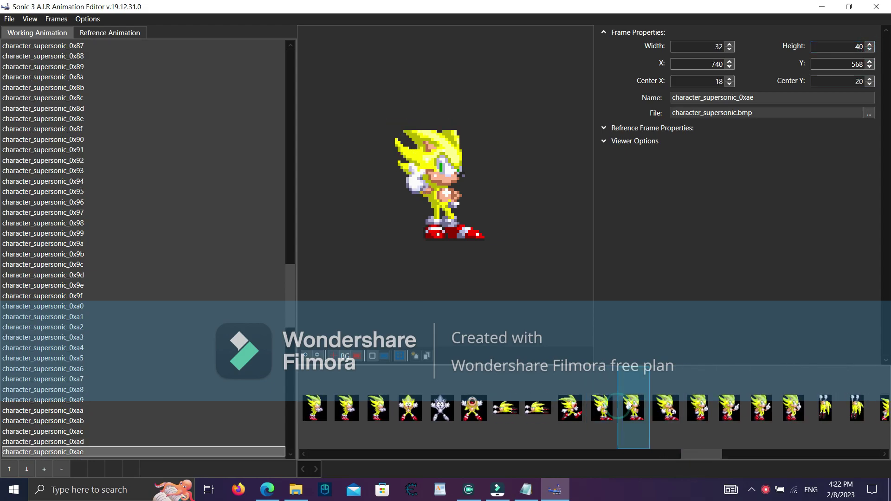
pyautogui.click(732, 65)
pyautogui.click(731, 65)
pyautogui.click(730, 79)
pyautogui.click(730, 79)
pyautogui.click(732, 67)
pyautogui.click(729, 78)
pyautogui.click(730, 67)
pyautogui.click(731, 79)
pyautogui.click(729, 66)
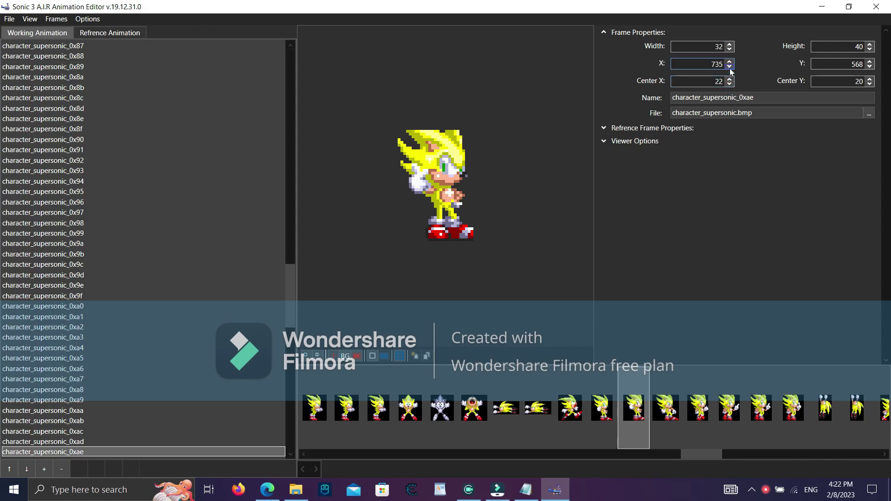
pyautogui.click(729, 79)
pyautogui.click(730, 66)
pyautogui.click(730, 62)
# Set frame character_supersonic_0xae's width to 37 to include the whole front shoe.
pyautogui.click(730, 45)
pyautogui.click(729, 44)
pyautogui.click(729, 45)
pyautogui.click(729, 44)
pyautogui.click(729, 44)
pyautogui.click(730, 44)
pyautogui.click(730, 50)
# Set frame character_supersonic_0xae's Y to 563 and its Center Y to 24 to include the top quills.
pyautogui.click(870, 67)
pyautogui.click(870, 67)
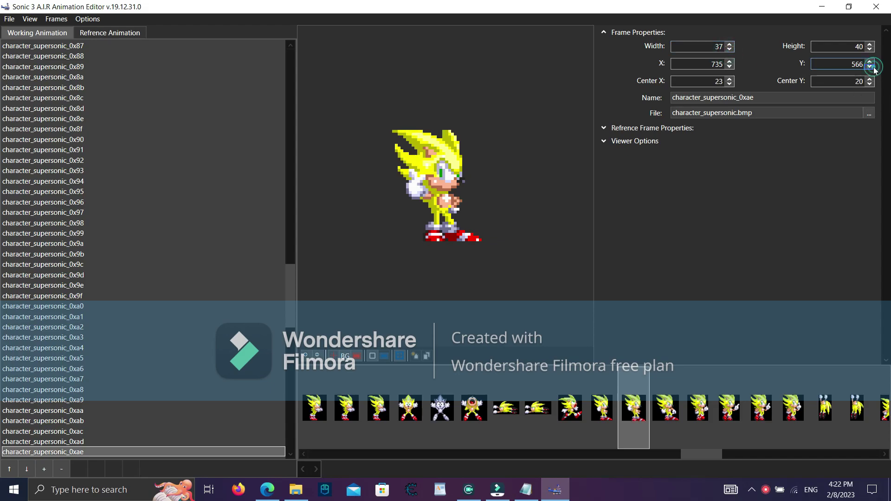
pyautogui.click(870, 78)
pyautogui.click(870, 67)
pyautogui.click(870, 66)
pyautogui.click(870, 79)
pyautogui.click(870, 79)
pyautogui.click(870, 67)
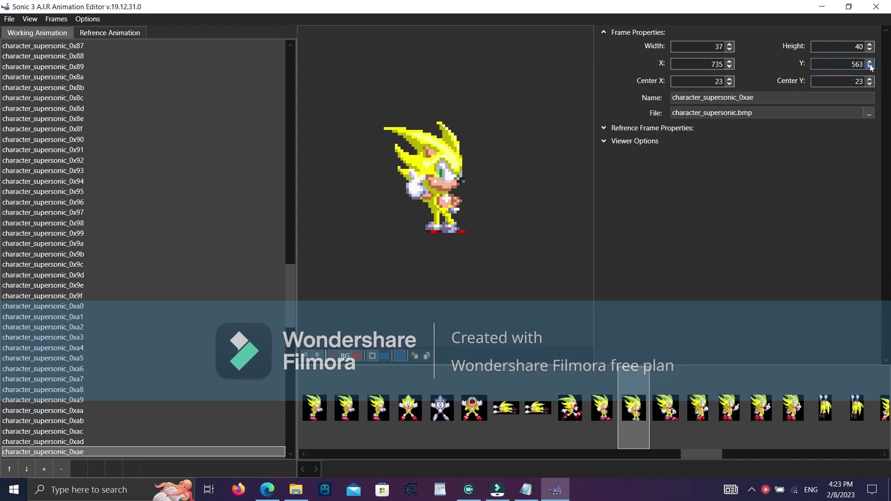
pyautogui.click(870, 78)
pyautogui.click(870, 67)
pyautogui.click(870, 61)
# Set frame character_supersonic_0xae's height to 45 to include the full shoes.
pyautogui.click(868, 45)
pyautogui.click(868, 44)
pyautogui.click(868, 44)
pyautogui.click(868, 44)
pyautogui.click(868, 45)
# Align frame character_supersonic_0xae with its neighbours by setting its Center Y to 25, and select frame character_supersonic_0xaf.
pyautogui.click(606, 420)
pyautogui.click(626, 421)
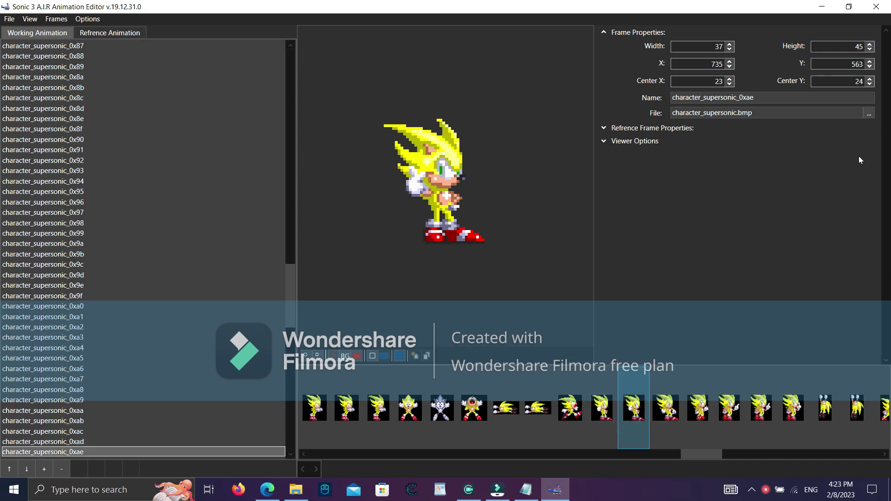
pyautogui.click(604, 406)
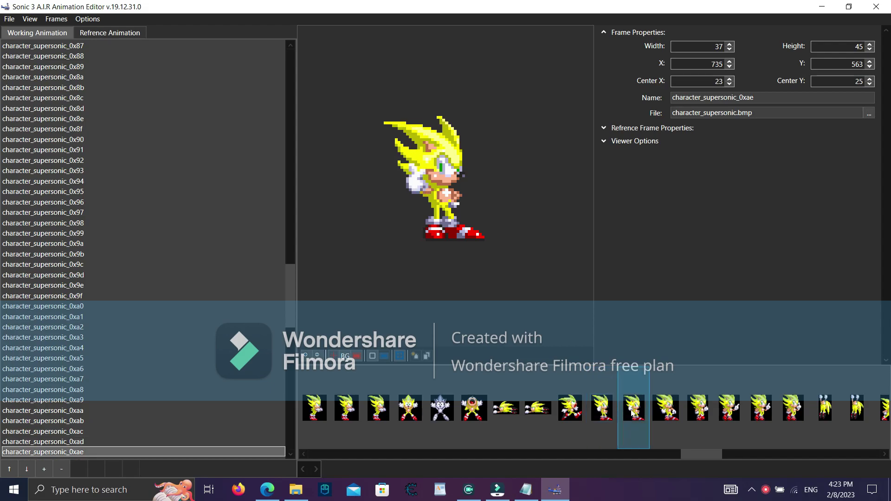
pyautogui.click(578, 421)
pyautogui.click(596, 420)
pyautogui.click(635, 420)
pyautogui.click(659, 416)
pyautogui.click(728, 67)
pyautogui.click(729, 67)
pyautogui.click(731, 62)
pyautogui.click(731, 61)
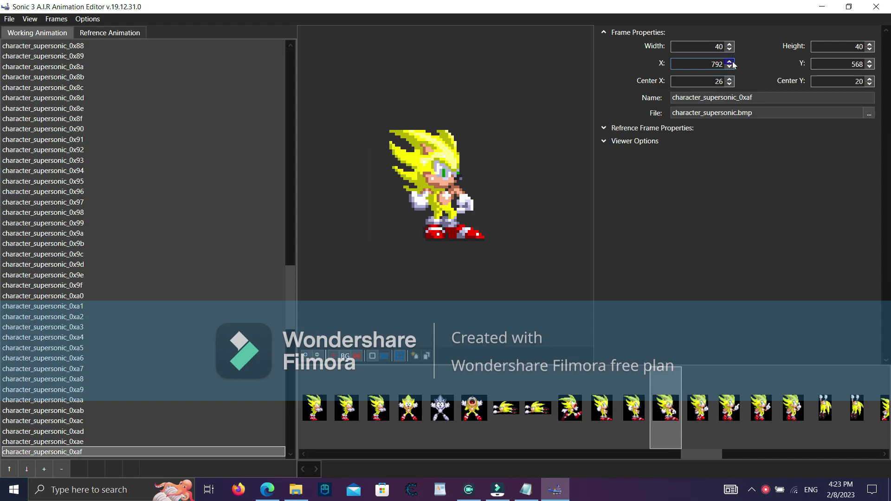
# Set frame character_supersonic_0xaf's Y to 563 and its Center Y to 25 to include the top quills.
pyautogui.click(870, 68)
pyautogui.click(870, 68)
pyautogui.click(870, 80)
pyautogui.click(870, 80)
pyautogui.click(870, 67)
pyautogui.click(870, 80)
pyautogui.click(870, 78)
pyautogui.click(870, 68)
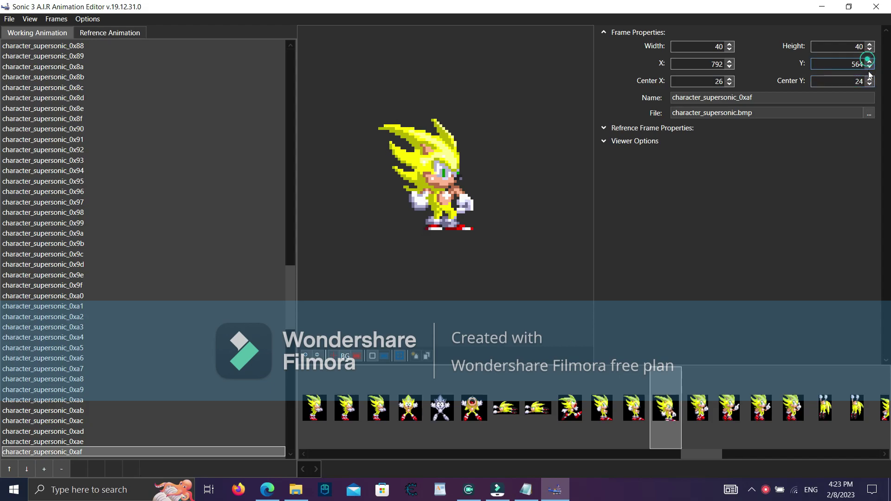
pyautogui.click(870, 78)
pyautogui.click(869, 67)
pyautogui.click(870, 68)
pyautogui.click(870, 62)
# Set frame character_supersonic_0xaf's height to 45 and compare its alignment with frame character_supersonic_0xae.
pyautogui.click(870, 45)
pyautogui.click(870, 45)
pyautogui.click(870, 45)
pyautogui.click(870, 45)
pyautogui.click(870, 44)
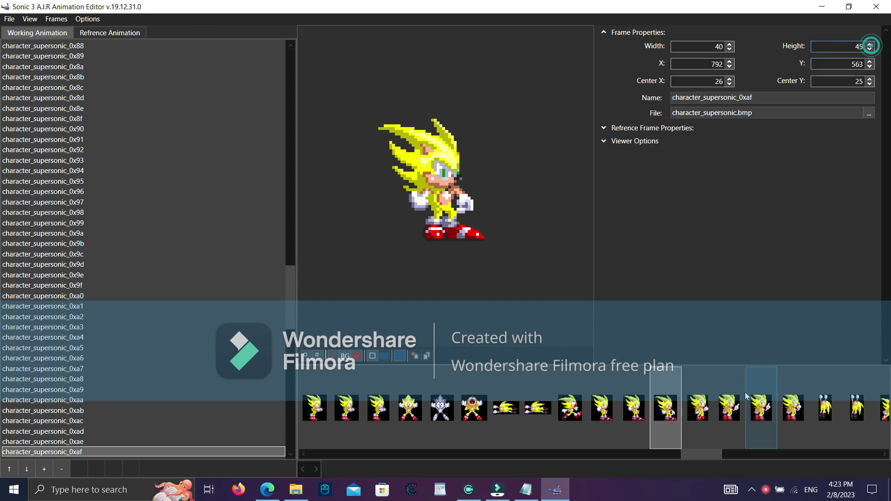
pyautogui.click(644, 402)
pyautogui.click(654, 403)
pyautogui.click(646, 403)
pyautogui.click(655, 404)
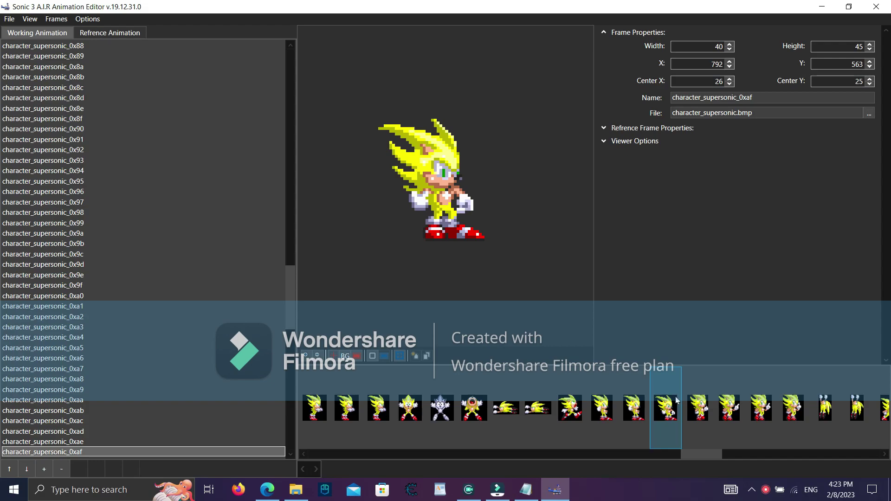
# Set frame character_supersonic_0xb0's Y to 563 and its Center Y to 25 to include the top quills.
pyautogui.click(691, 398)
pyautogui.click(870, 67)
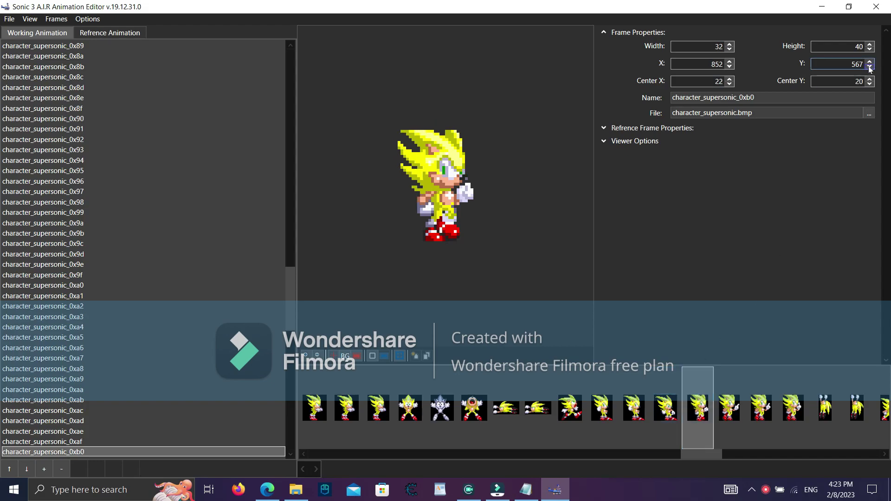
pyautogui.click(870, 67)
pyautogui.click(871, 67)
pyautogui.click(870, 67)
pyautogui.click(870, 68)
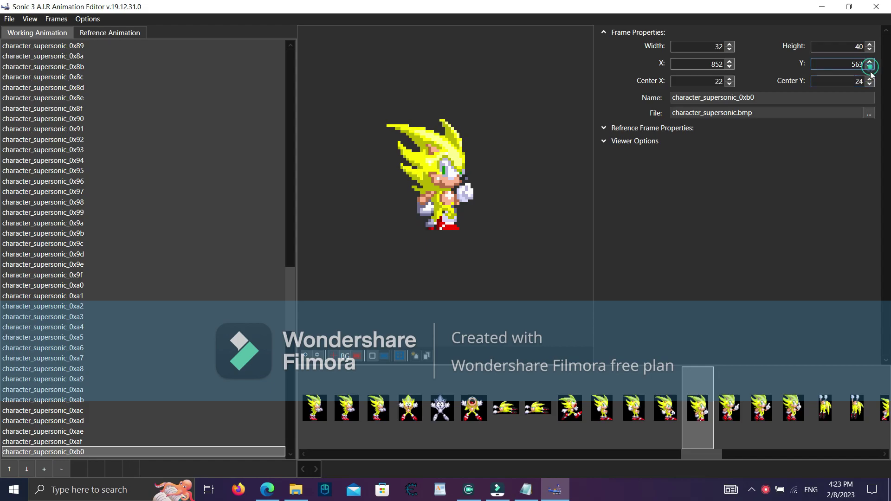
pyautogui.click(870, 80)
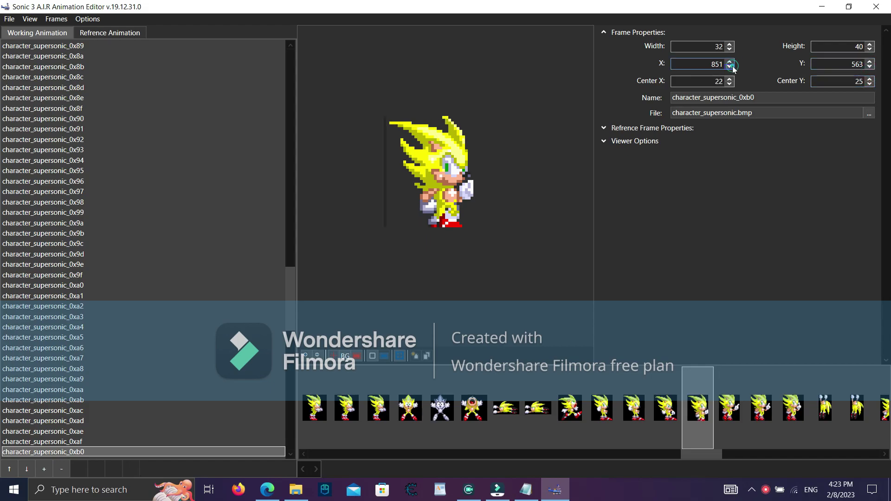
# Set frame character_supersonic_0xb0's height to 45 to include the full shoes.
pyautogui.click(870, 45)
pyautogui.click(869, 44)
pyautogui.click(870, 44)
pyautogui.click(869, 44)
pyautogui.click(870, 44)
pyautogui.click(870, 45)
pyautogui.click(871, 49)
# Set frame character_supersonic_0xb1's X to 6, Center X to 23 and width to 38 to include the pointing hand.
pyautogui.click(729, 403)
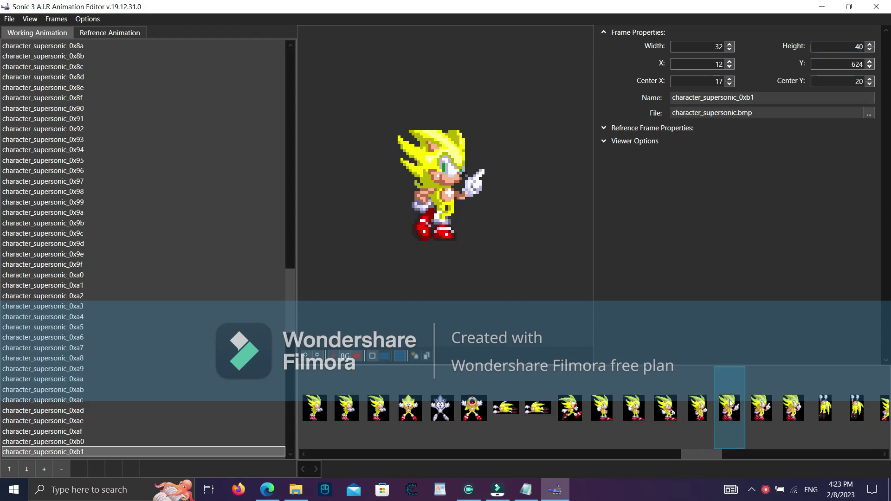
pyautogui.doubleClick(729, 67)
pyautogui.click(729, 79)
pyautogui.click(729, 78)
pyautogui.click(730, 67)
pyautogui.click(730, 67)
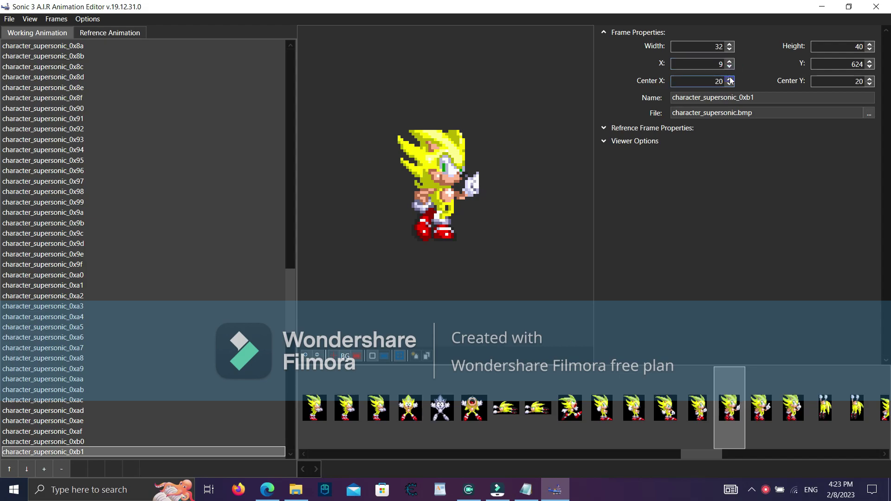
pyautogui.click(730, 80)
pyautogui.click(729, 66)
pyautogui.click(730, 80)
pyautogui.click(729, 67)
pyautogui.click(730, 80)
pyautogui.click(729, 67)
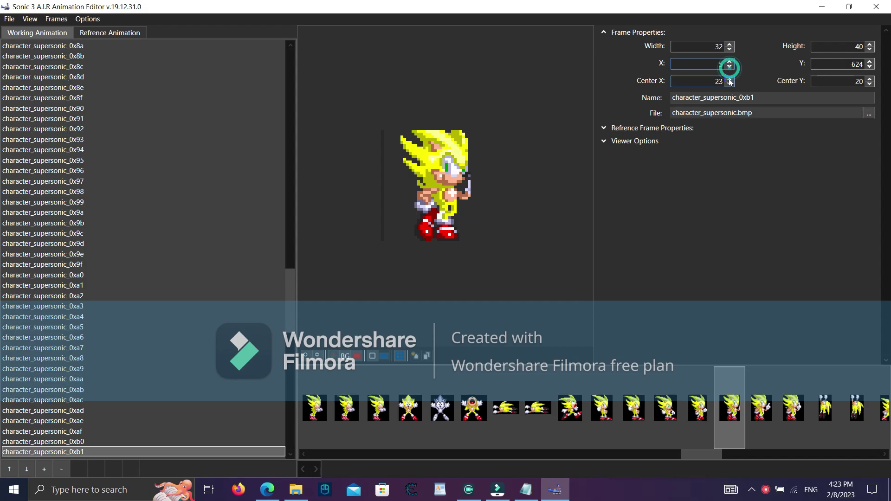
pyautogui.click(729, 61)
pyautogui.click(729, 50)
pyautogui.scroll(7, 730, 49)
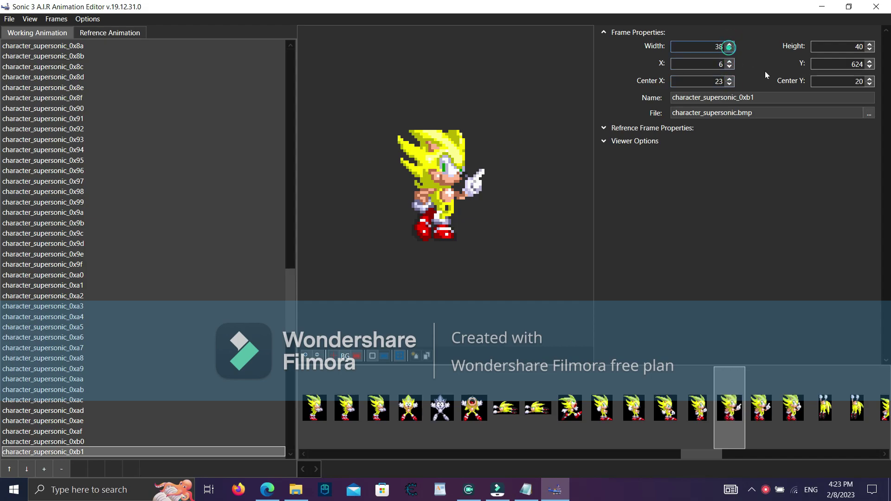
# Set frame character_supersonic_0xb1's Y to 619 and its Center Y to 25 to include the top quills.
pyautogui.click(869, 67)
pyautogui.click(870, 67)
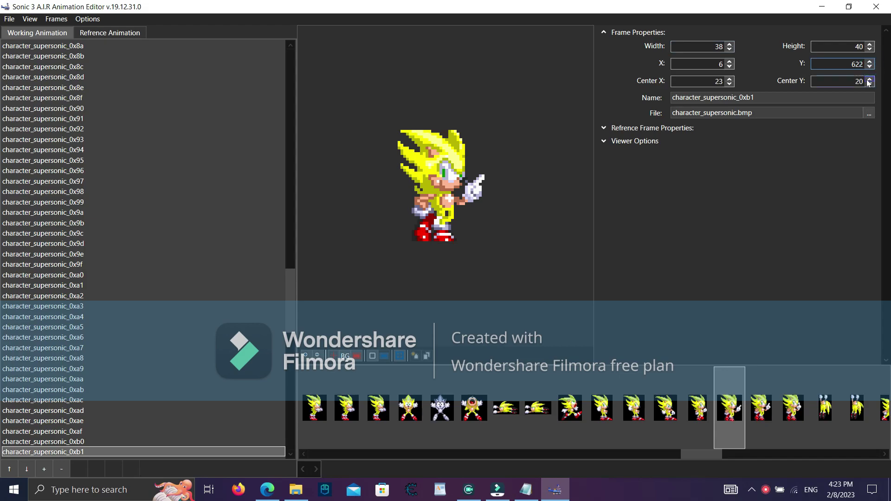
pyautogui.click(868, 80)
pyautogui.click(867, 80)
pyautogui.click(870, 67)
pyautogui.click(869, 67)
pyautogui.click(870, 78)
pyautogui.click(870, 79)
pyautogui.click(869, 67)
pyautogui.click(869, 78)
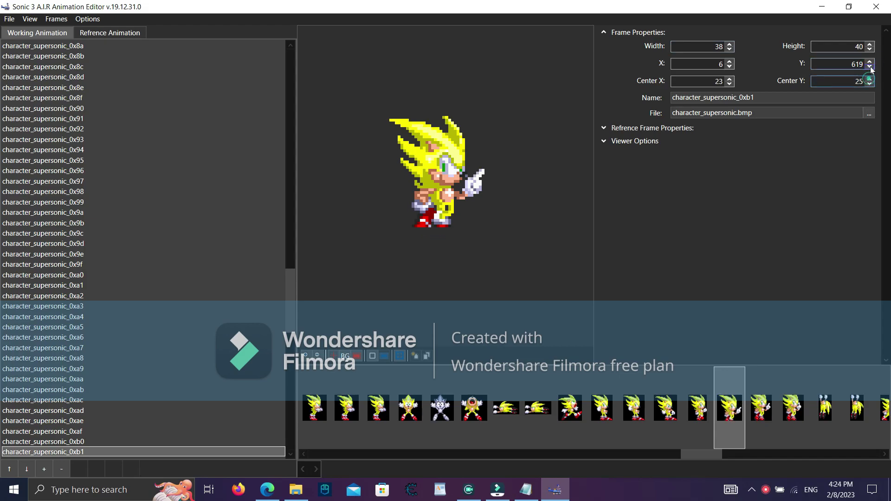
# Set frame character_supersonic_0xb1's height to 45 and compare its alignment with frame character_supersonic_0xb0.
pyautogui.click(870, 44)
pyautogui.click(870, 44)
pyautogui.click(870, 44)
pyautogui.click(870, 45)
pyautogui.click(870, 44)
pyautogui.click(870, 45)
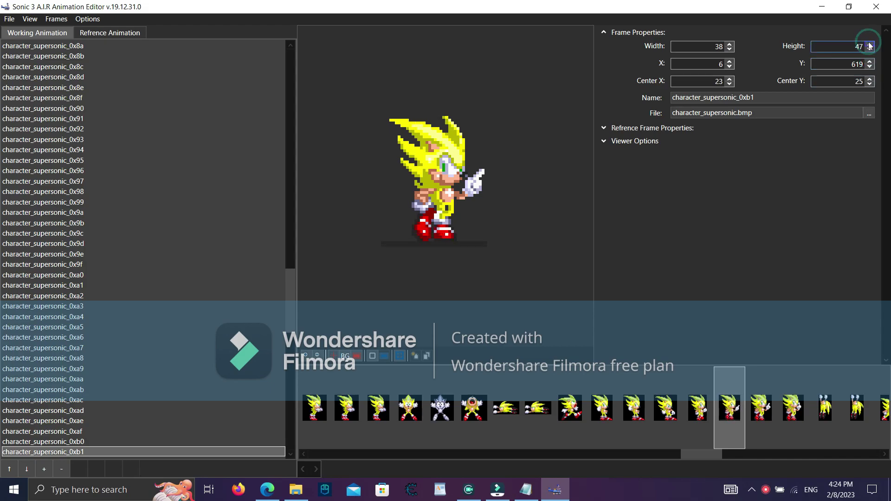
pyautogui.click(869, 49)
pyautogui.click(709, 414)
pyautogui.click(741, 416)
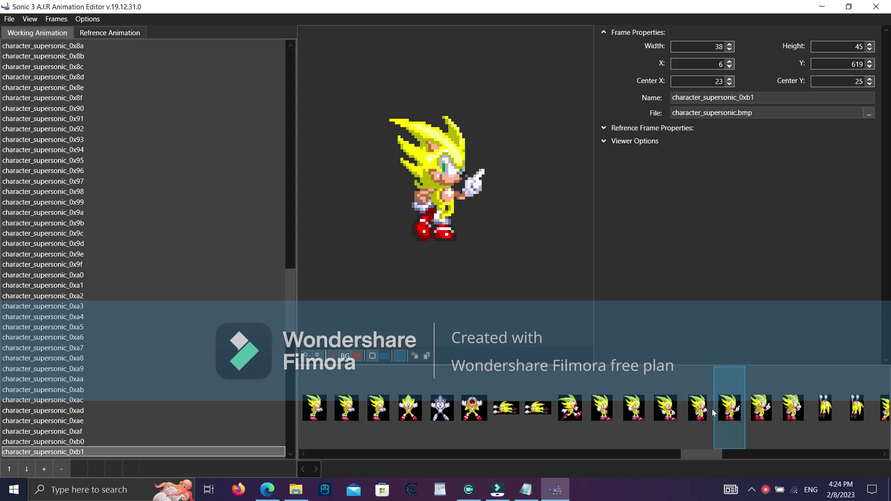
# Set frame character_supersonic_0xb2's X to 63 and Center X to 22, and compare its alignment with frame character_supersonic_0xb1.
pyautogui.click(729, 67)
pyautogui.click(729, 67)
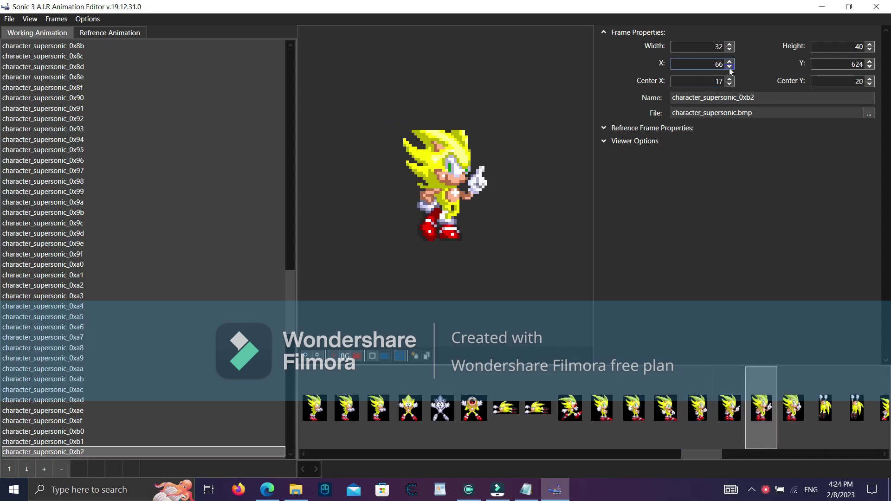
pyautogui.click(730, 79)
pyautogui.click(730, 79)
pyautogui.click(730, 68)
pyautogui.click(730, 68)
pyautogui.click(729, 79)
pyautogui.click(730, 79)
pyautogui.click(729, 67)
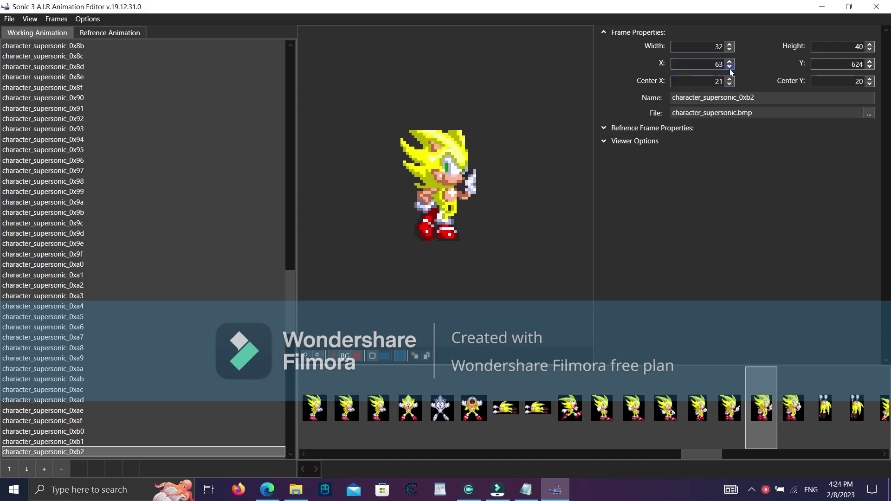
pyautogui.click(729, 78)
pyautogui.click(731, 61)
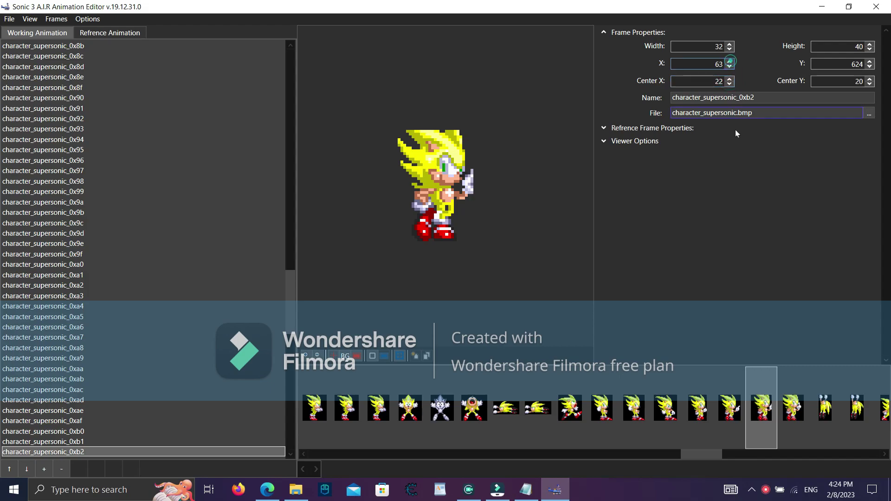
pyautogui.click(737, 407)
pyautogui.click(756, 408)
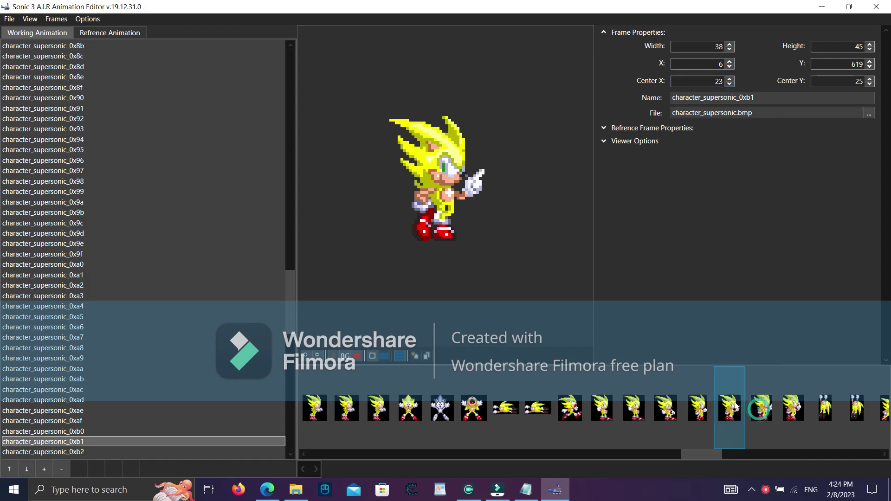
# Decrease frame character_supersonic_0xb2's Y and increase its Center Y equally to include the top quills.
pyautogui.click(869, 66)
pyautogui.click(869, 66)
pyautogui.click(870, 78)
pyautogui.click(870, 78)
pyautogui.click(869, 66)
pyautogui.click(869, 67)
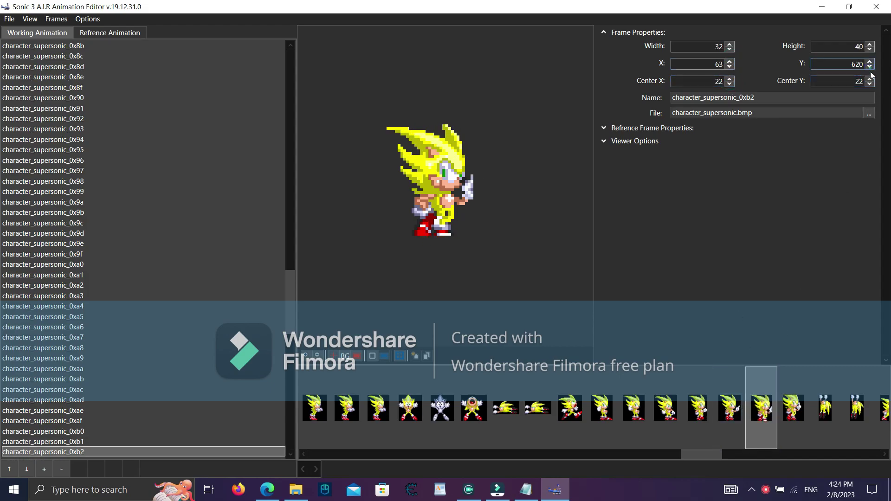
pyautogui.click(870, 78)
pyautogui.click(870, 79)
pyautogui.click(870, 67)
pyautogui.click(870, 79)
# Increase frame character_supersonic_0xb2's height to include the full shoes and adjust its width to fit the raised hand.
pyautogui.click(869, 43)
pyautogui.click(869, 44)
pyautogui.click(869, 44)
pyautogui.click(869, 43)
pyautogui.click(869, 44)
pyautogui.click(869, 44)
pyautogui.click(869, 49)
pyautogui.click(730, 43)
pyautogui.click(730, 44)
pyautogui.click(730, 43)
pyautogui.click(730, 49)
pyautogui.click(729, 43)
# Set frame character_supersonic_0xb3's X to 119 and its Center X to 21.
pyautogui.click(785, 403)
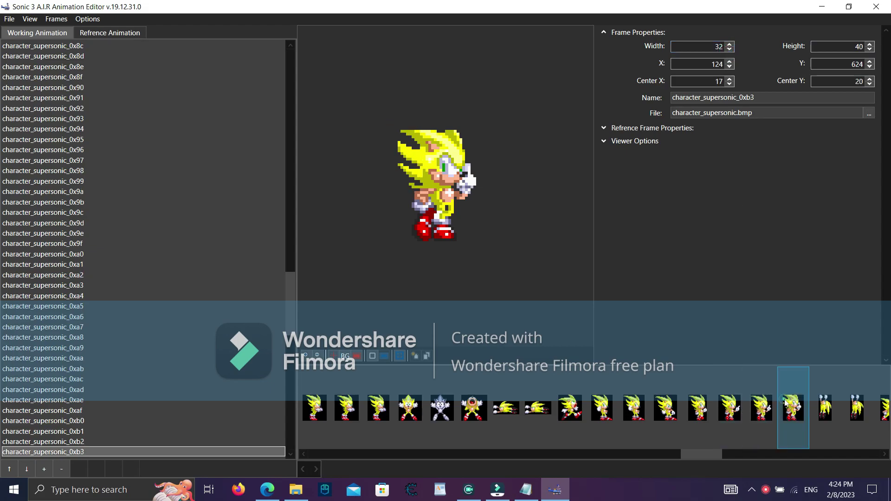
pyautogui.click(729, 67)
pyautogui.click(730, 67)
pyautogui.click(730, 66)
pyautogui.click(729, 79)
pyautogui.click(730, 79)
pyautogui.click(729, 66)
pyautogui.click(729, 78)
pyautogui.click(730, 67)
pyautogui.click(729, 78)
pyautogui.click(730, 67)
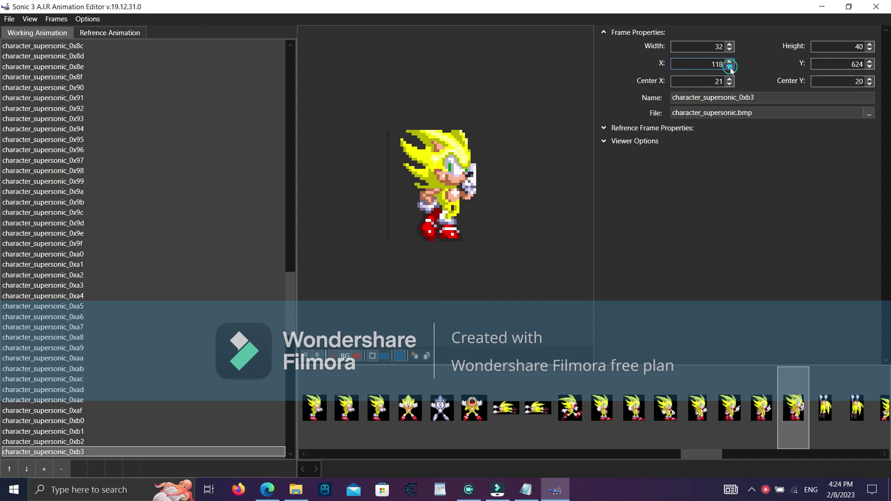
pyautogui.click(729, 61)
# Set frame character_supersonic_0xb3's Y to 619 and its Center Y to 25 to include the top quills.
pyautogui.click(870, 66)
pyautogui.click(870, 66)
pyautogui.click(868, 79)
pyautogui.click(868, 79)
pyautogui.click(869, 67)
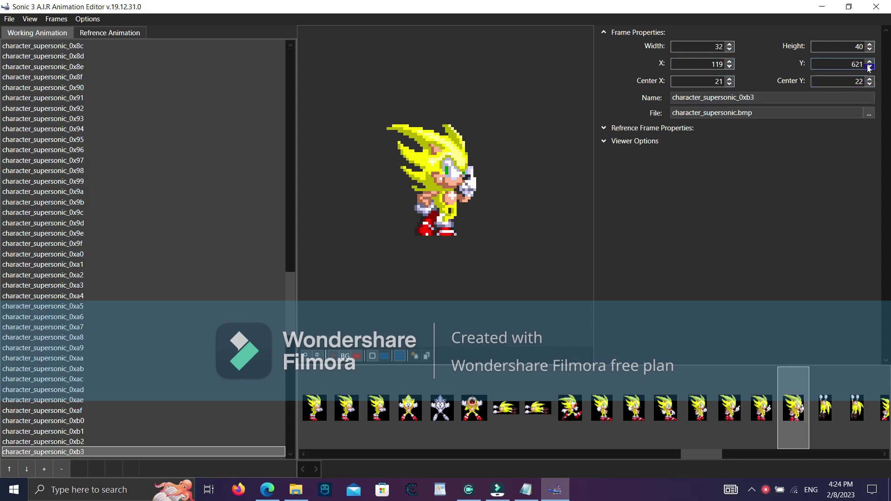
pyautogui.click(869, 67)
pyautogui.click(870, 79)
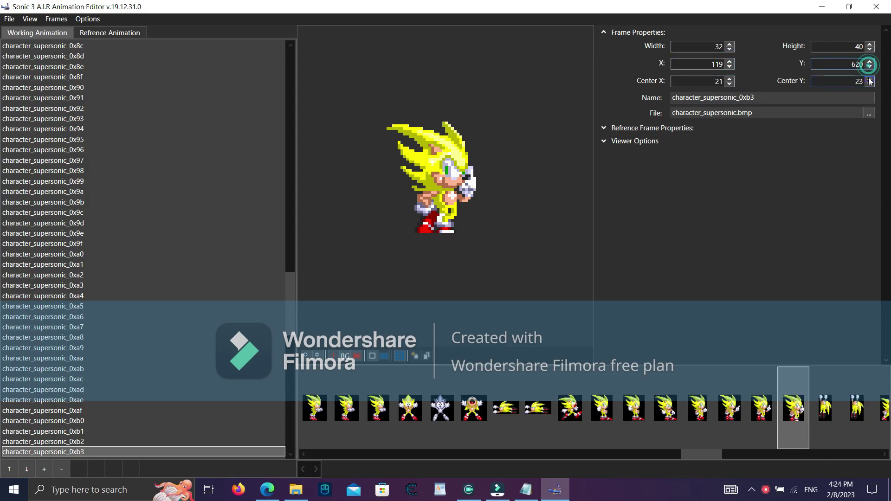
pyautogui.click(870, 78)
pyautogui.click(870, 79)
pyautogui.click(870, 67)
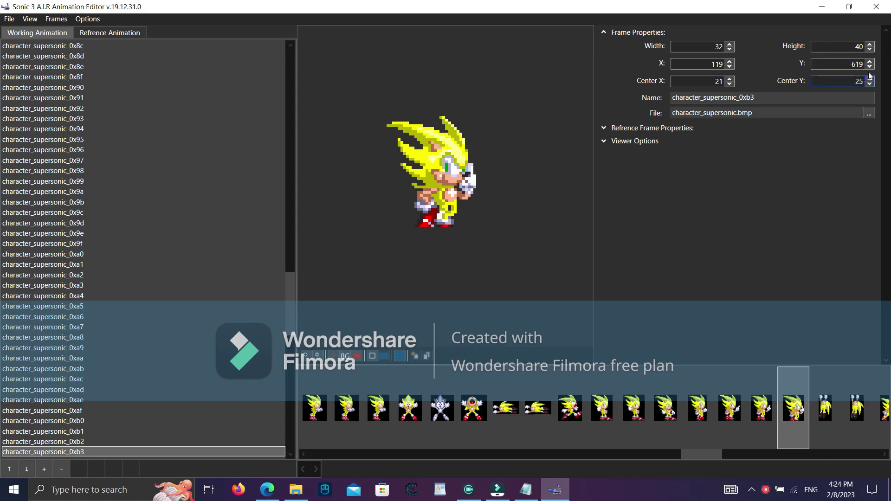
# Increase frame character_supersonic_0xb3's height to include the full shoes.
pyautogui.click(869, 44)
pyautogui.click(870, 44)
pyautogui.click(869, 44)
# Set frame character_supersonic_0xb8's X to 403 and its Center X to 20.
pyautogui.click(848, 399)
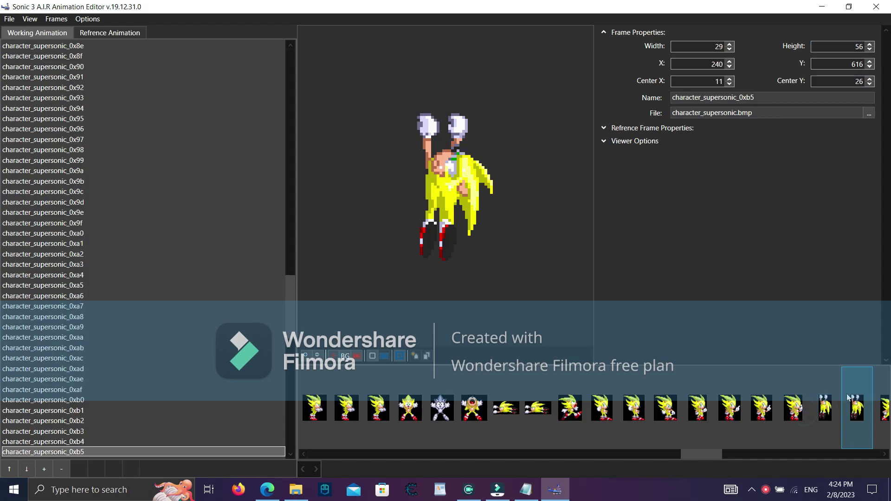
pyautogui.press('Right')
pyautogui.press('Right')
pyautogui.press('Right')
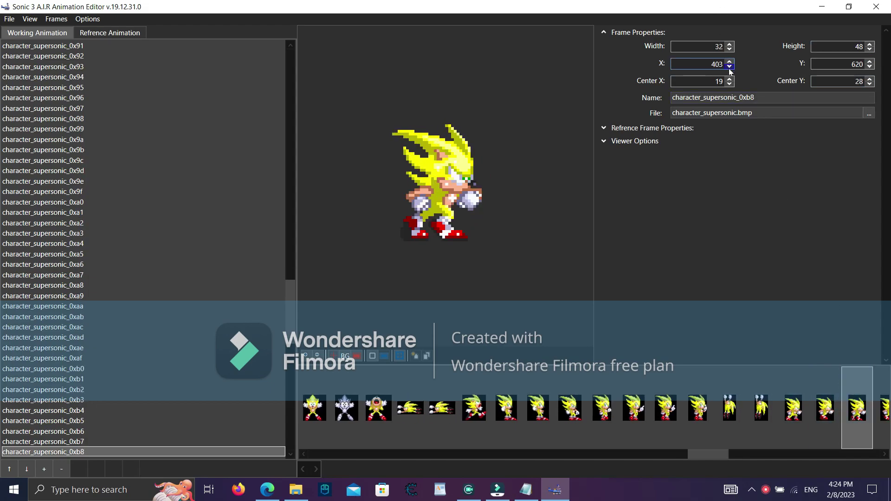
pyautogui.click(729, 78)
pyautogui.click(730, 66)
pyautogui.click(731, 68)
pyautogui.click(730, 61)
# Set frame character_supersonic_0xb8's width to 33 and compare its alignment with frame character_supersonic_0xb9.
pyautogui.click(730, 44)
pyautogui.click(730, 44)
pyautogui.click(730, 44)
pyautogui.click(729, 50)
pyautogui.click(729, 49)
pyautogui.click(847, 399)
pyautogui.press('Right')
pyautogui.press('Left')
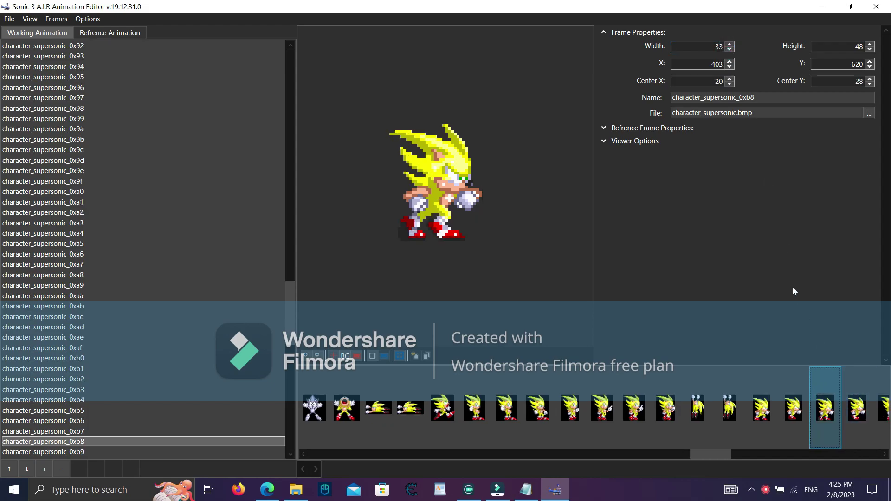
# Set frame character_supersonic_0xbf's Center X to 22 and compare its alignment with the preceding frames.
pyautogui.press('Right')
pyautogui.press('Right')
pyautogui.press('Right')
pyautogui.press('Right')
pyautogui.press('Right')
pyautogui.press('Right')
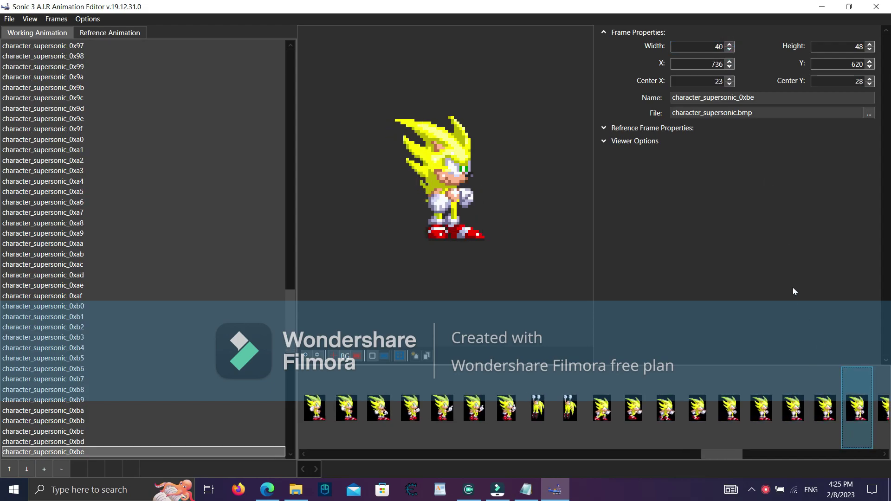
pyautogui.press('Insert')
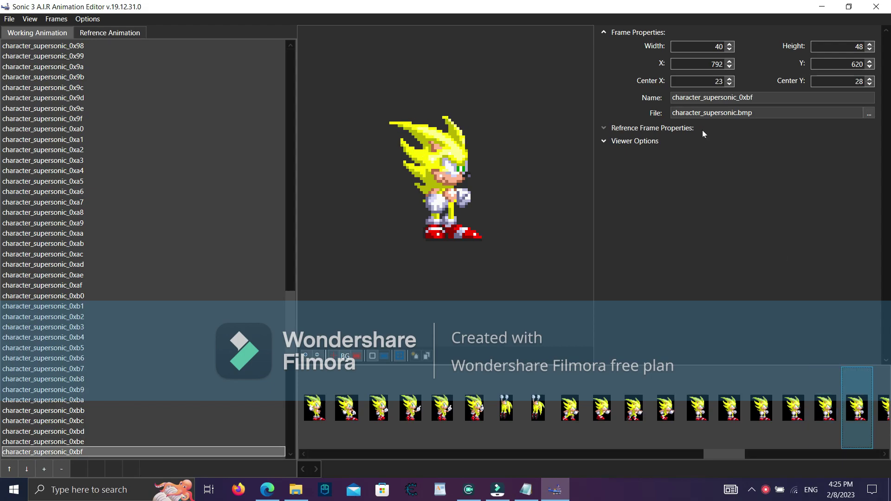
pyautogui.click(728, 85)
pyautogui.click(825, 418)
pyautogui.click(761, 417)
pyautogui.click(697, 418)
pyautogui.click(769, 413)
pyautogui.moveTo(770, 411); pyautogui.dragTo(864, 413)
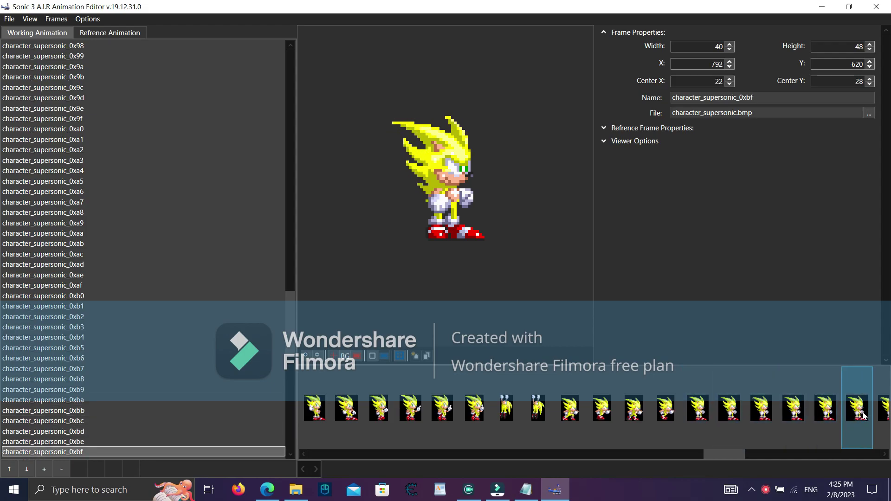
# Set frame character_supersonic_0xc3's X to 118 and its Center X to 25 to include the back quills.
pyautogui.press('Right')
pyautogui.press('Right')
pyautogui.press('Right')
pyautogui.press('Right')
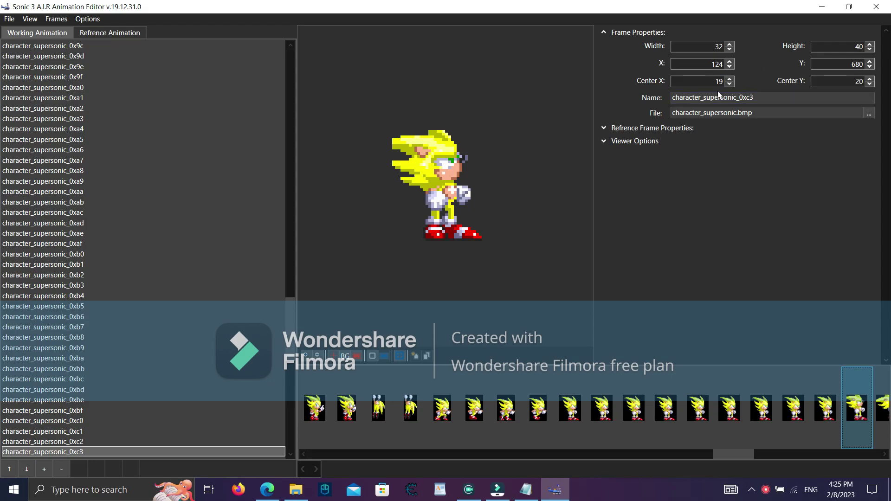
pyautogui.click(730, 80)
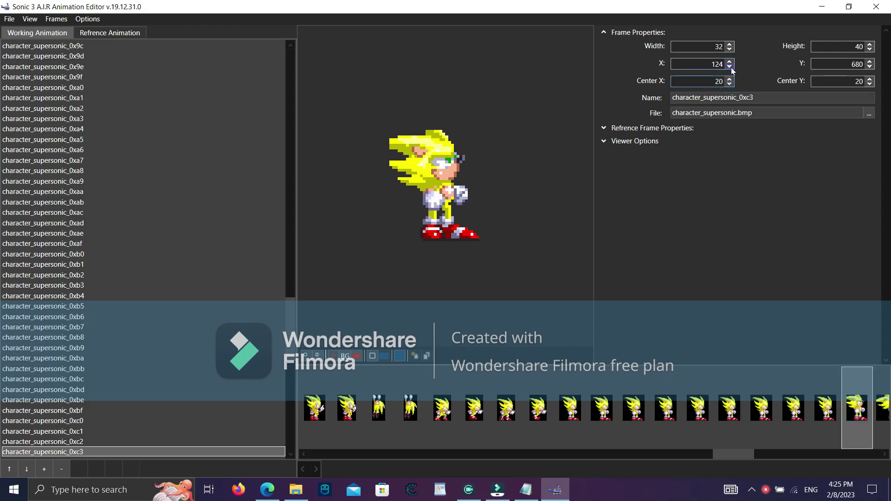
pyautogui.click(730, 66)
pyautogui.click(730, 66)
pyautogui.click(729, 68)
pyautogui.click(730, 67)
pyautogui.click(729, 78)
pyautogui.click(730, 66)
pyautogui.click(730, 66)
pyautogui.click(730, 66)
pyautogui.click(730, 61)
# Set frame character_supersonic_0xc3's width to 38 to include the full front shoe.
pyautogui.click(730, 44)
pyautogui.click(731, 45)
pyautogui.click(730, 45)
pyautogui.click(731, 45)
pyautogui.click(730, 44)
pyautogui.click(731, 45)
pyautogui.click(731, 45)
pyautogui.click(730, 45)
pyautogui.click(731, 48)
pyautogui.click(730, 48)
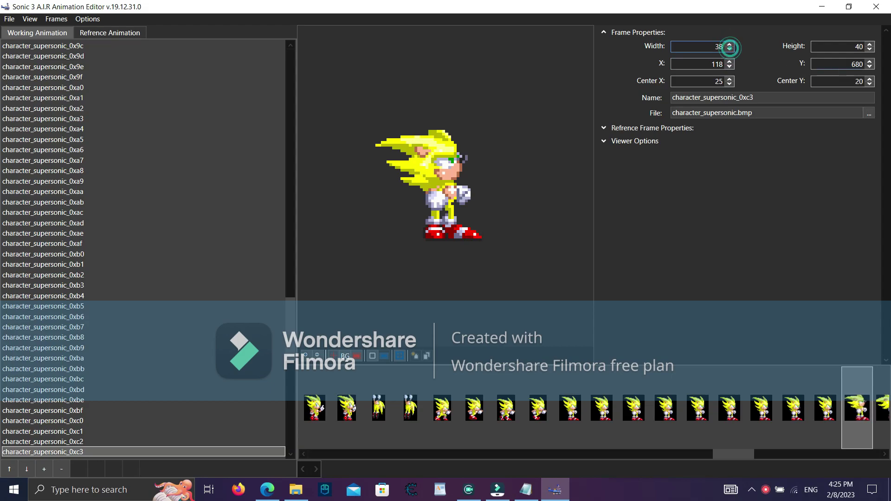
# Set frame character_supersonic_0xc3's Y to 677 and its Center Y to 23 to include the upper quills.
pyautogui.click(869, 68)
pyautogui.click(869, 68)
pyautogui.click(870, 79)
pyautogui.click(870, 79)
pyautogui.click(869, 67)
pyautogui.click(870, 79)
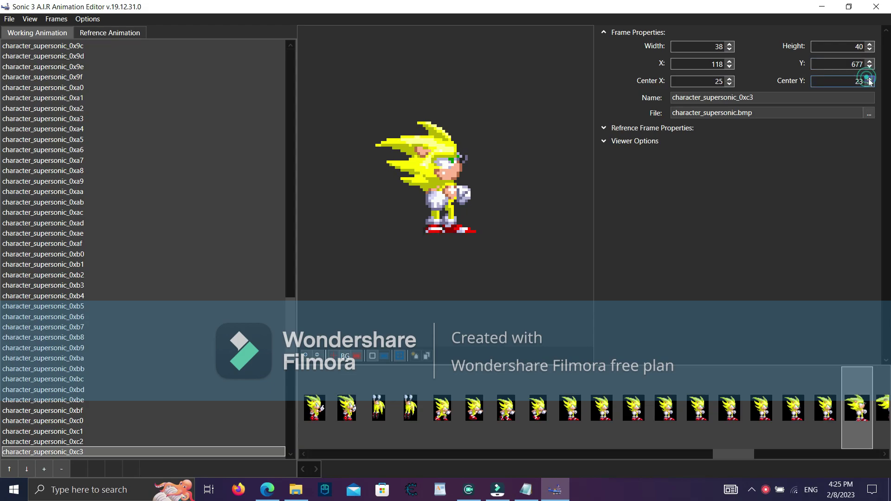
pyautogui.click(869, 67)
pyautogui.click(870, 62)
# Set frame character_supersonic_0xc3's height to 43 to include the full shoes.
pyautogui.click(870, 44)
pyautogui.click(870, 44)
pyautogui.click(869, 44)
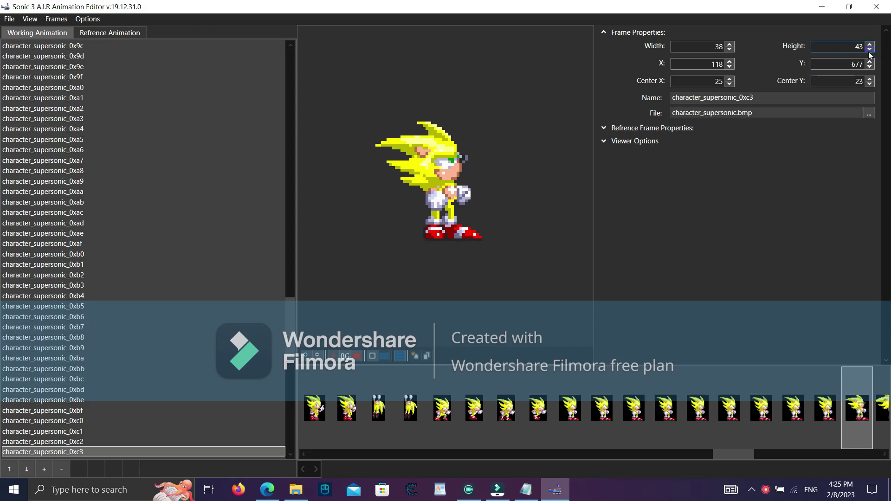
# Set frame character_supersonic_0xc4's X to 171 and its Center X to 32 to include the back quills.
pyautogui.click(883, 407)
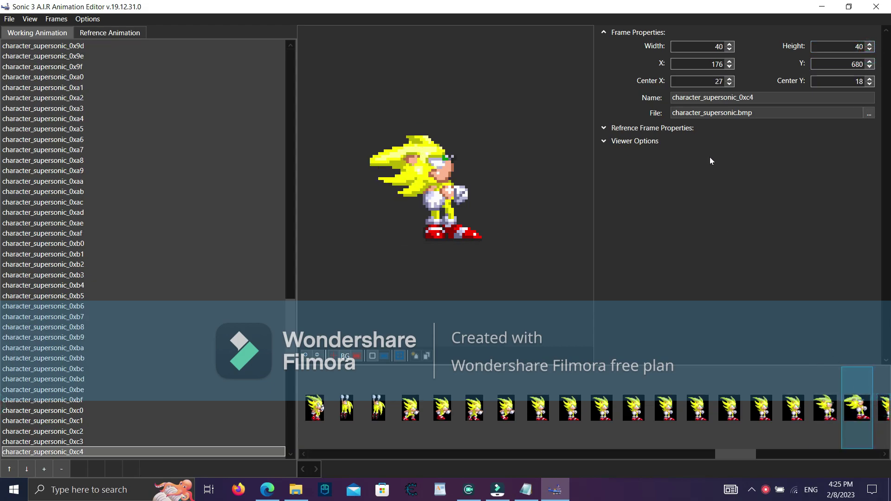
pyautogui.click(729, 66)
pyautogui.click(729, 67)
pyautogui.click(730, 67)
pyautogui.click(730, 67)
pyautogui.click(730, 78)
pyautogui.click(730, 79)
pyautogui.click(730, 78)
pyautogui.click(730, 79)
pyautogui.click(730, 66)
pyautogui.click(730, 78)
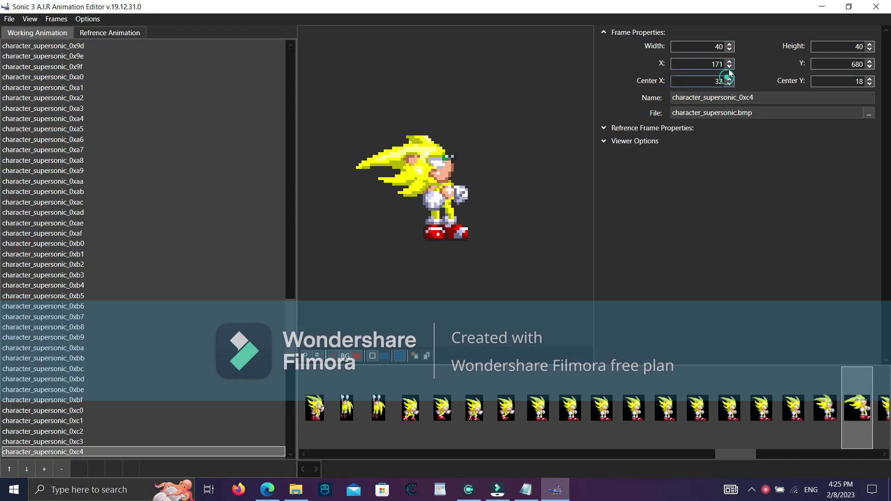
# Set frame character_supersonic_0xc4's width to 45 to include the full front shoe.
pyautogui.click(730, 45)
pyautogui.click(730, 44)
pyautogui.click(729, 45)
pyautogui.click(730, 45)
pyautogui.click(729, 44)
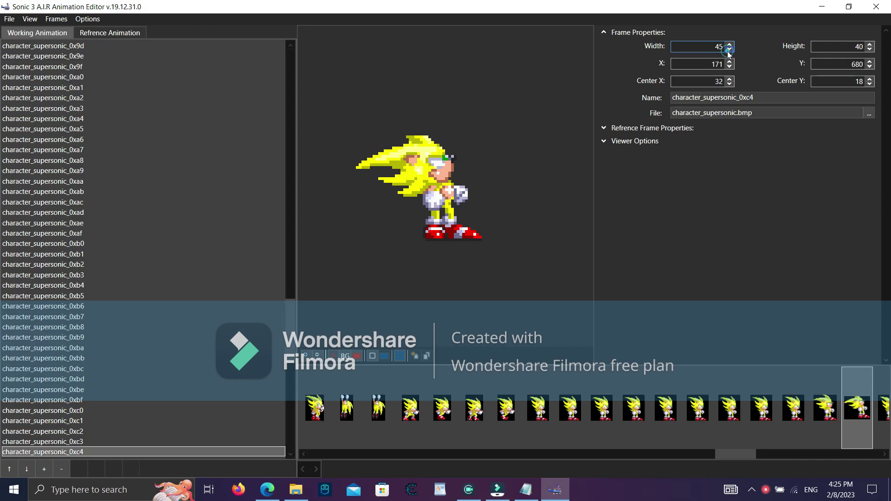
# Set frame character_supersonic_0xc4's Y to 678, its Center Y to 20 and its height to 41.
pyautogui.click(869, 67)
pyautogui.click(869, 66)
pyautogui.click(868, 79)
pyautogui.click(868, 79)
pyautogui.click(870, 66)
pyautogui.click(868, 62)
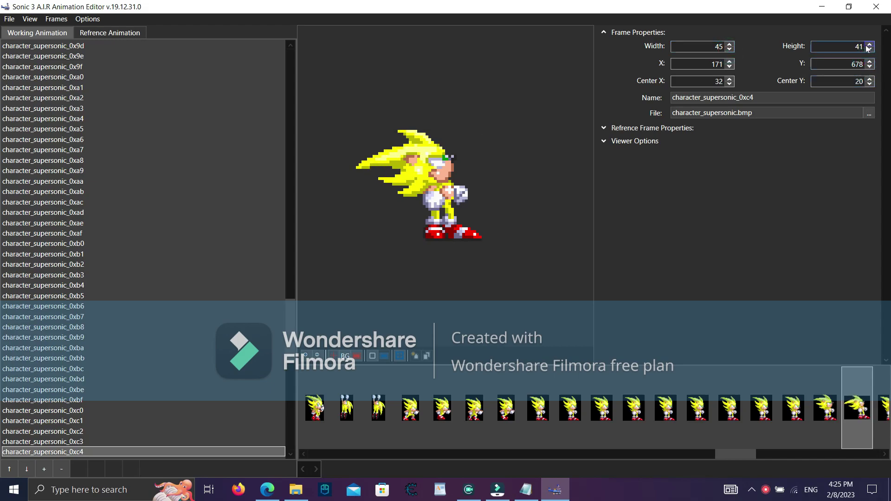
# Compare the crop and alignment of frames character_supersonic_0xc5, 0xc6 and 0xc7.
pyautogui.click(883, 405)
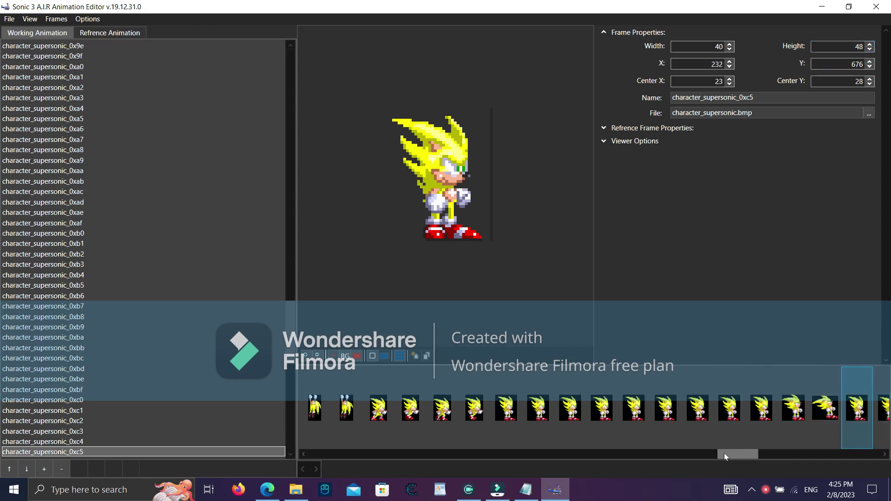
pyautogui.moveTo(724, 457); pyautogui.dragTo(740, 456)
pyautogui.click(643, 407)
pyautogui.click(634, 411)
pyautogui.click(665, 411)
pyautogui.click(684, 409)
pyautogui.click(666, 412)
pyautogui.click(643, 417)
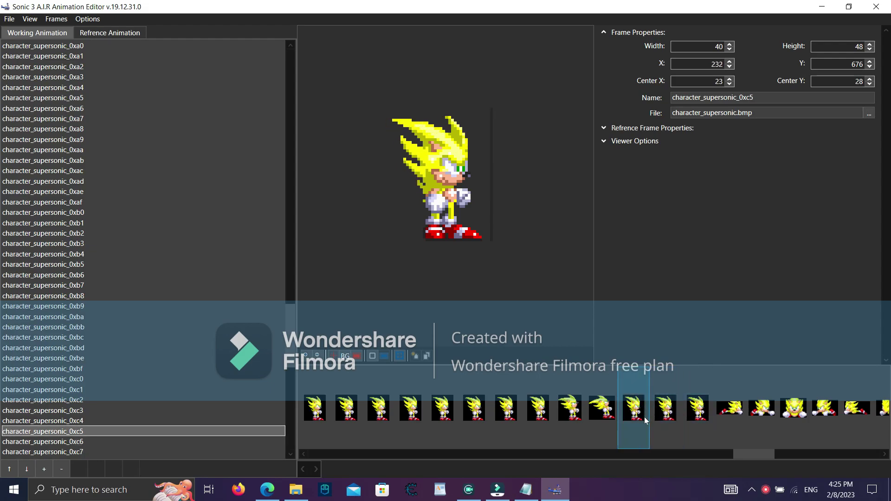
pyautogui.rightClick(766, 490)
pyautogui.click(782, 473)
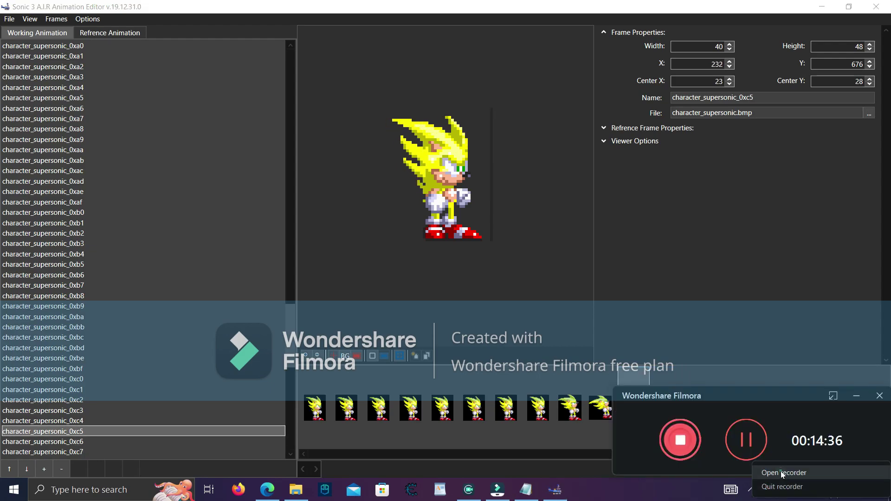
pyautogui.click(766, 438)
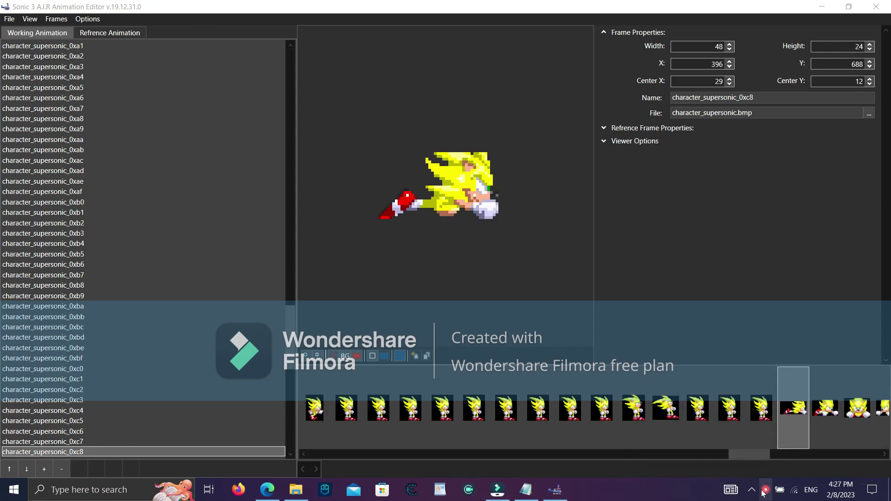
pyautogui.rightClick(764, 490)
pyautogui.click(765, 461)
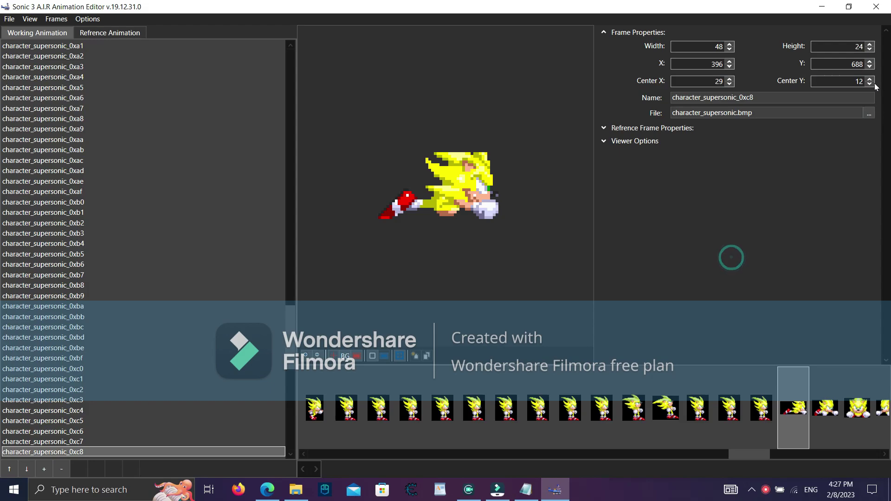
# Set frame character_supersonic_0xc8's Center X to 30, its Y to 683 and its Center Y to 16.
pyautogui.click(729, 79)
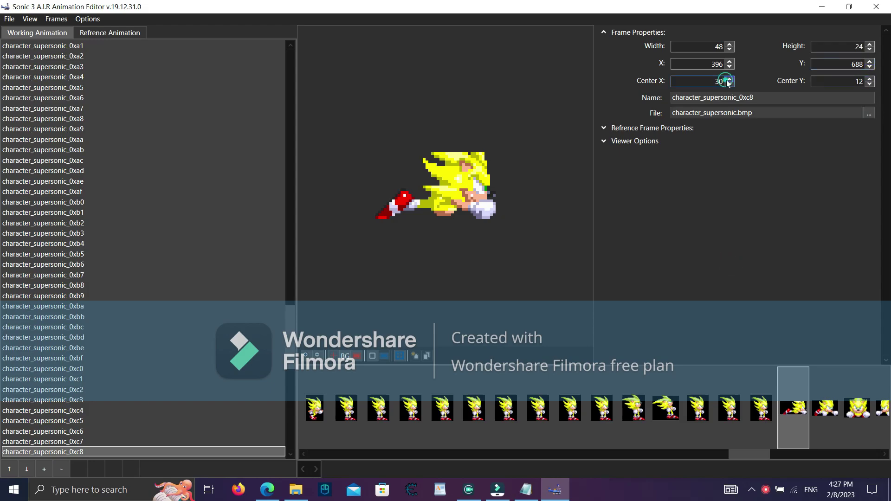
pyautogui.click(870, 68)
pyautogui.click(871, 67)
pyautogui.click(870, 67)
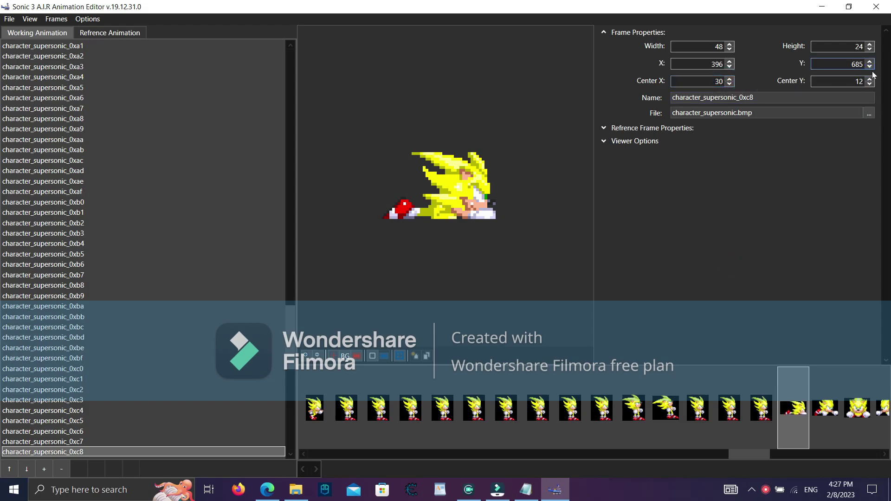
pyautogui.click(870, 79)
pyautogui.click(871, 79)
pyautogui.click(871, 78)
pyautogui.click(871, 68)
pyautogui.click(870, 68)
pyautogui.click(869, 78)
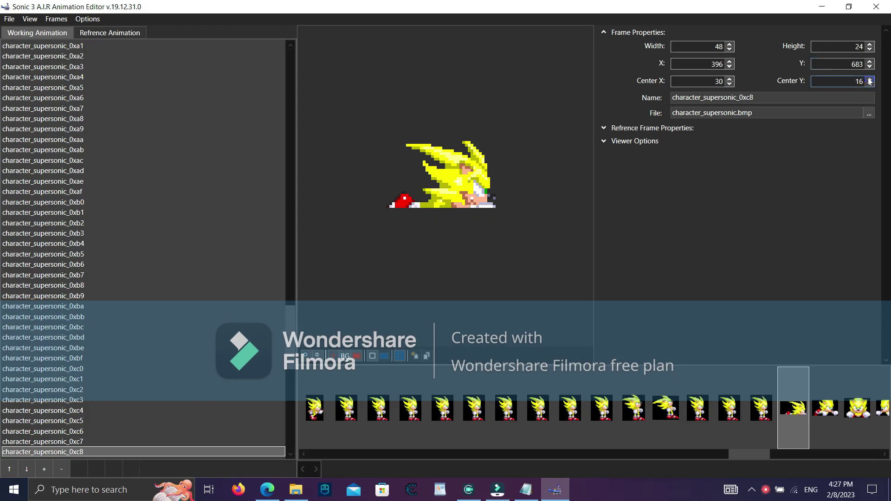
# Set frame character_supersonic_0xc8's height to 29 to include the full shoe and hand.
pyautogui.click(870, 45)
pyautogui.click(870, 45)
pyautogui.click(870, 45)
pyautogui.click(870, 45)
pyautogui.click(870, 45)
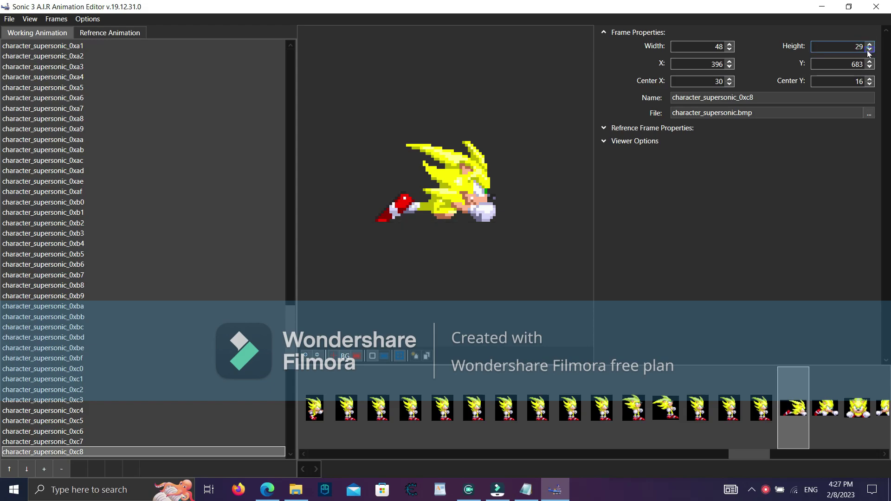
# Set frame character_supersonic_0xc9's Y to 683 and its Center Y to 17 to include the upper quills.
pyautogui.click(810, 395)
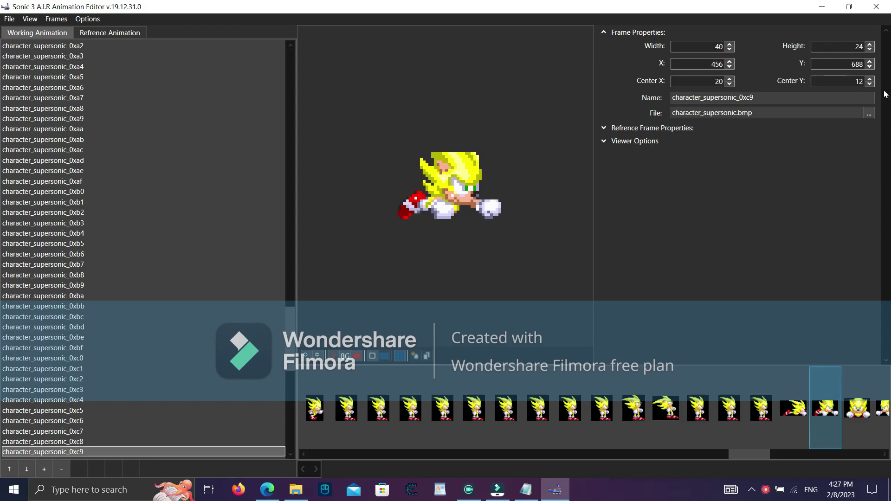
pyautogui.doubleClick(870, 68)
pyautogui.doubleClick(870, 79)
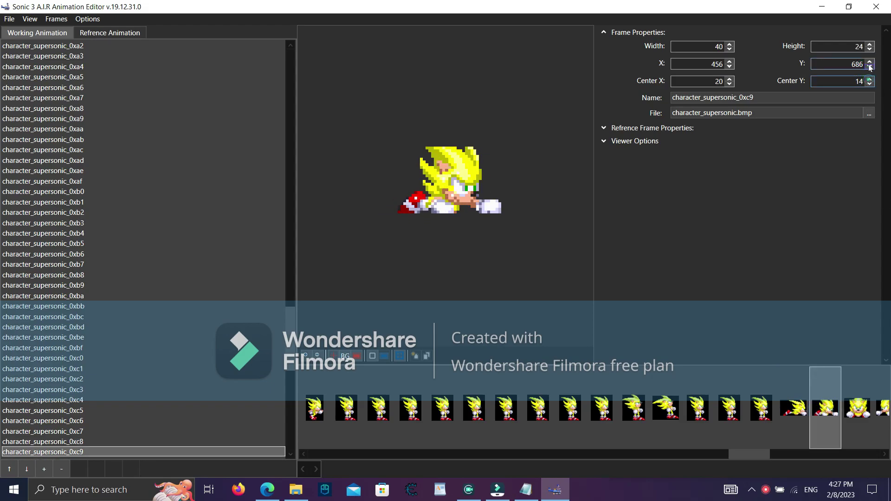
pyautogui.doubleClick(871, 67)
pyautogui.doubleClick(869, 79)
pyautogui.click(871, 68)
pyautogui.click(868, 79)
# Set frame character_supersonic_0xc9's height to 30 and compare its alignment with frame character_supersonic_0xc8.
pyautogui.click(870, 45)
pyautogui.click(870, 45)
pyautogui.click(870, 44)
pyautogui.click(870, 45)
pyautogui.click(870, 44)
pyautogui.click(870, 45)
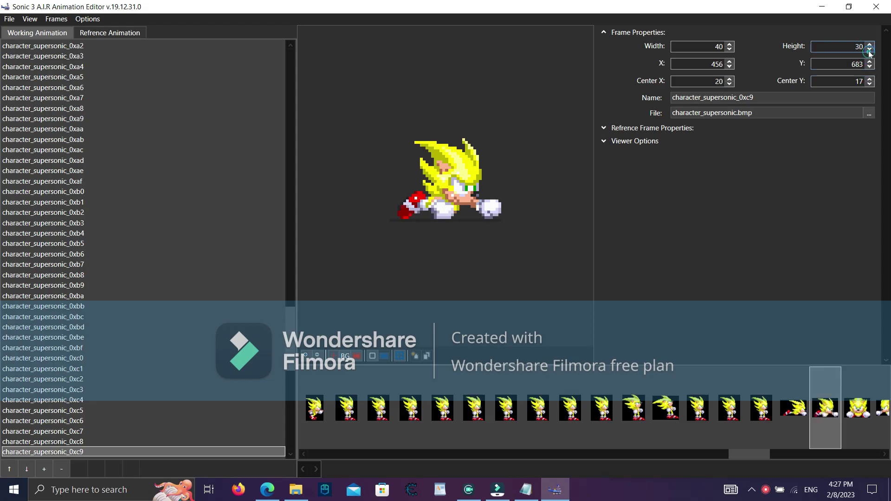
pyautogui.click(804, 405)
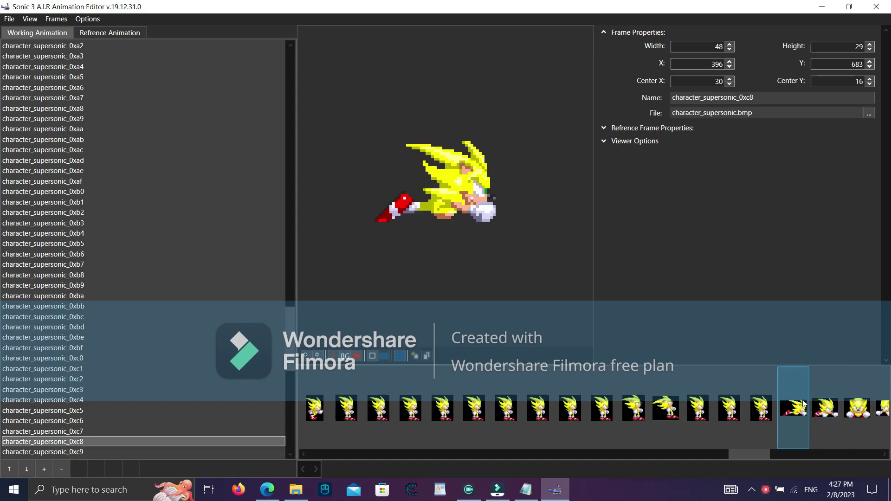
pyautogui.click(825, 401)
# Set frame character_supersonic_0xca's Y to 683 and its Center Y to 17 to include the top of the head.
pyautogui.click(843, 390)
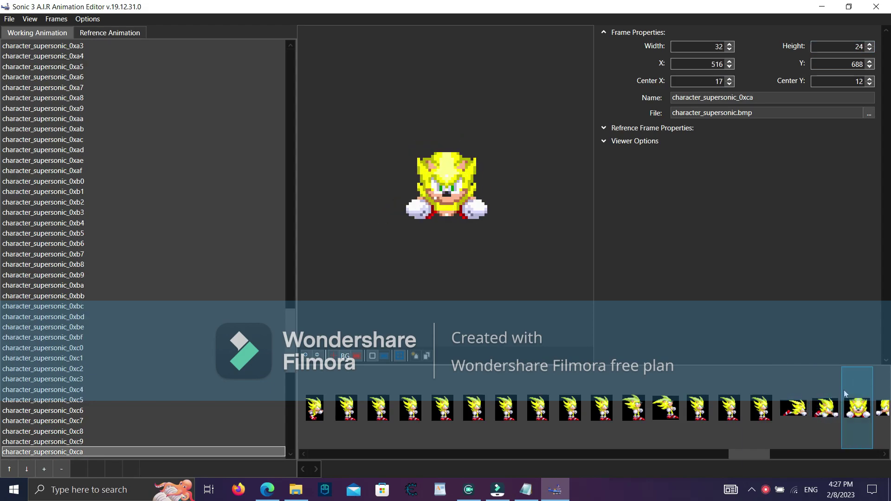
pyautogui.click(871, 66)
pyautogui.click(870, 67)
pyautogui.click(871, 78)
pyautogui.click(871, 79)
pyautogui.click(870, 67)
pyautogui.click(871, 67)
pyautogui.click(869, 78)
pyautogui.click(869, 78)
pyautogui.click(870, 67)
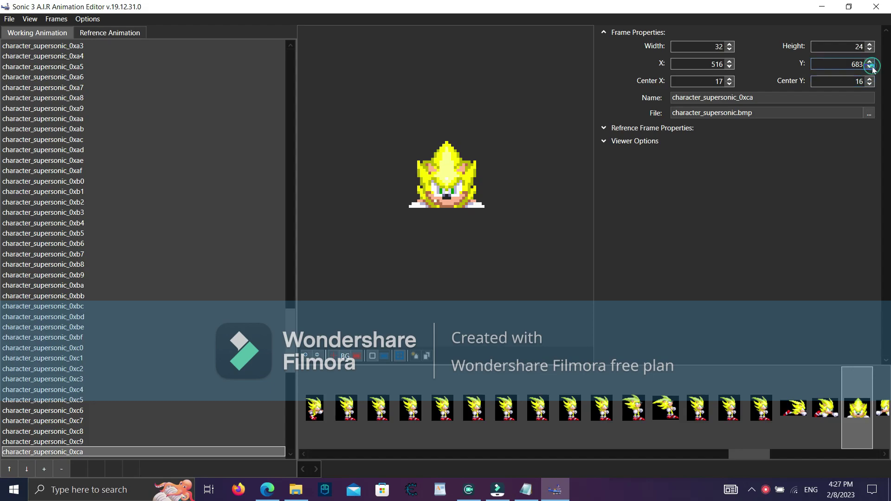
pyautogui.click(870, 78)
# Set frame character_supersonic_0xca's height to 29 to include both hands fully.
pyautogui.doubleClick(869, 44)
pyautogui.doubleClick(869, 44)
pyautogui.click(869, 44)
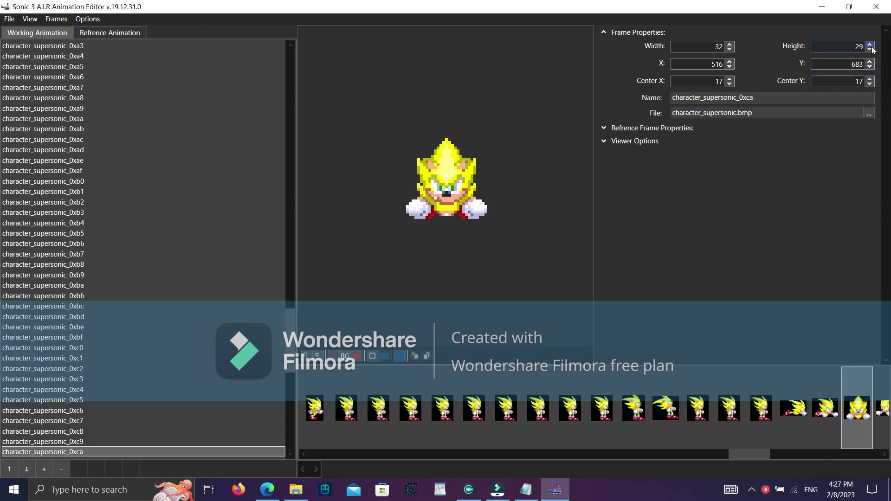
# Compare the alignment of frames character_supersonic_0xc8 and character_supersonic_0xc9.
pyautogui.moveTo(754, 455); pyautogui.dragTo(771, 455)
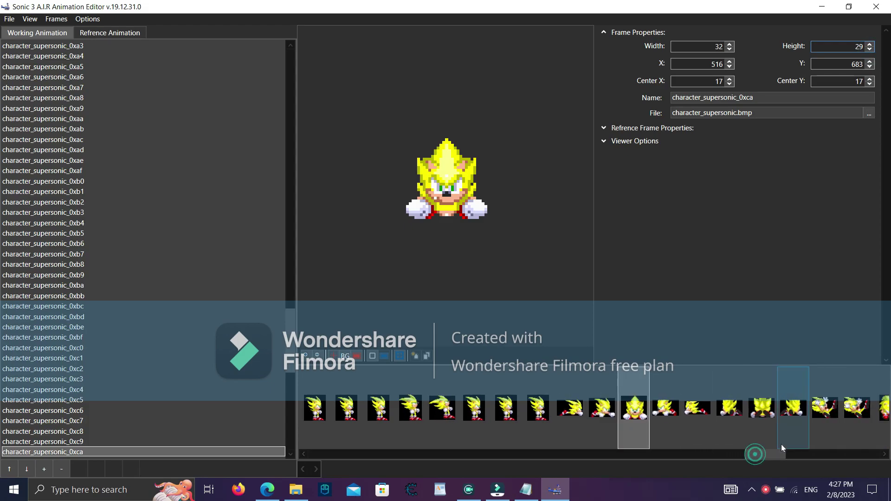
pyautogui.click(600, 416)
pyautogui.click(585, 414)
pyautogui.click(602, 414)
pyautogui.click(585, 418)
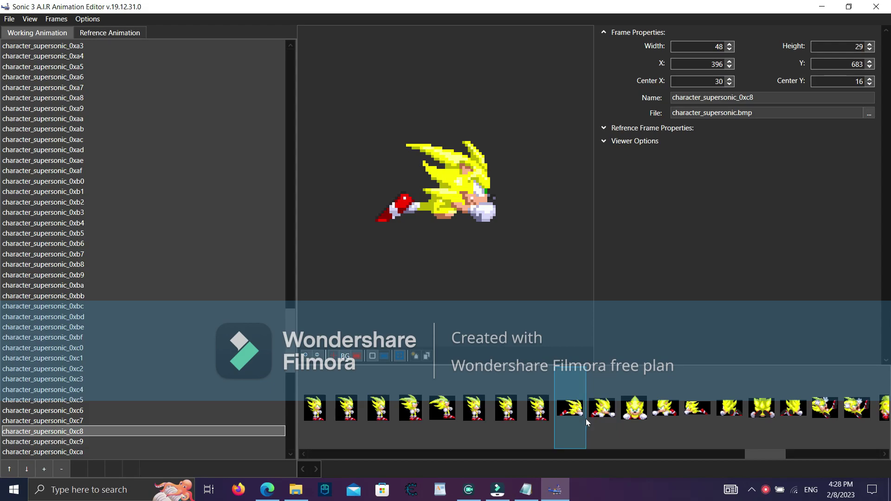
pyautogui.rightClick(766, 489)
pyautogui.click(768, 463)
pyautogui.moveTo(784, 418); pyautogui.dragTo(773, 394)
pyautogui.click(747, 430)
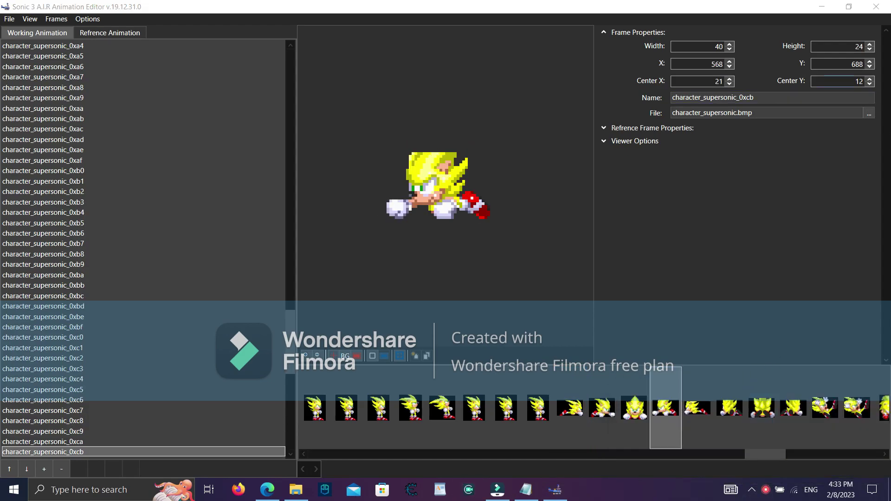
# Set frame character_supersonic_0xcb's Y to 684 and its Center Y to 17 to include the upper quills.
pyautogui.click(869, 79)
pyautogui.click(869, 79)
pyautogui.click(869, 67)
pyautogui.click(870, 67)
pyautogui.click(870, 79)
pyautogui.click(869, 78)
pyautogui.click(869, 67)
pyautogui.click(869, 67)
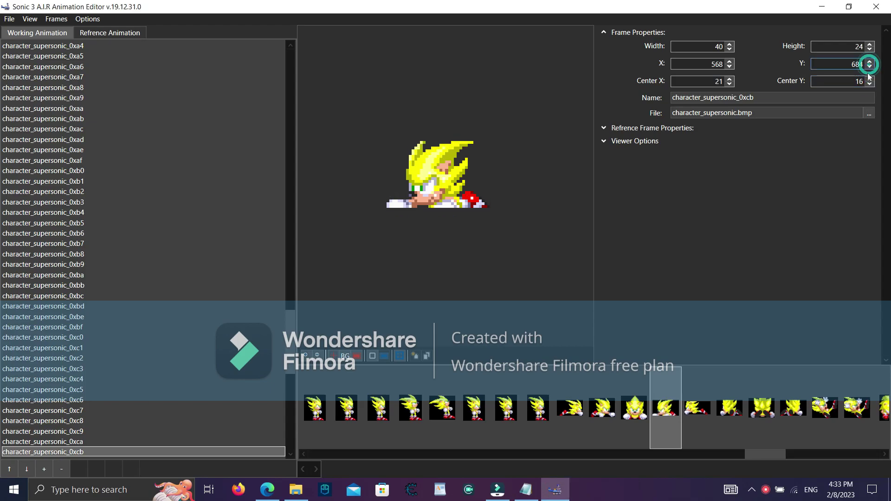
pyautogui.click(869, 78)
# Set frame character_supersonic_0xcb's height to 28 and compare its alignment with frames character_supersonic_0xca and 0xcc.
pyautogui.click(869, 44)
pyautogui.click(870, 44)
pyautogui.click(869, 44)
pyautogui.click(870, 44)
pyautogui.click(869, 45)
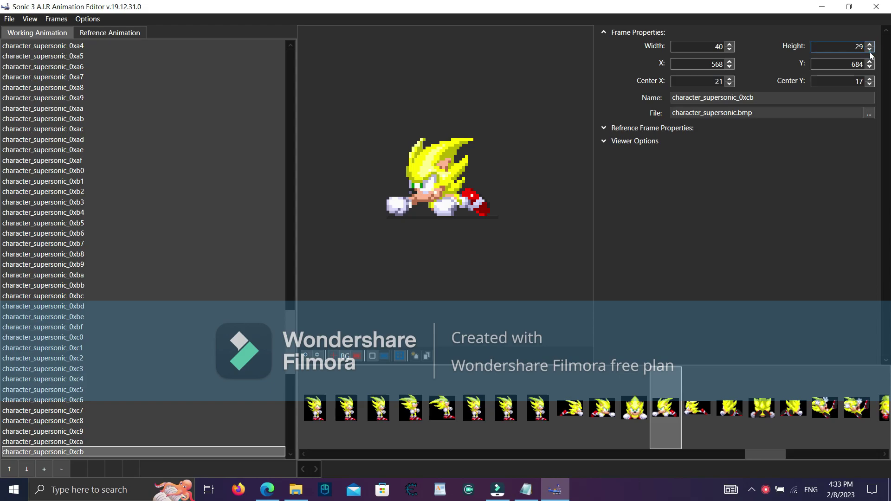
pyautogui.click(645, 406)
pyautogui.moveTo(645, 404)
pyautogui.mouseDown()
pyautogui.moveTo(617, 411)
pyautogui.moveTo(659, 415)
pyautogui.moveTo(613, 415)
pyautogui.moveTo(636, 417)
pyautogui.mouseUp()
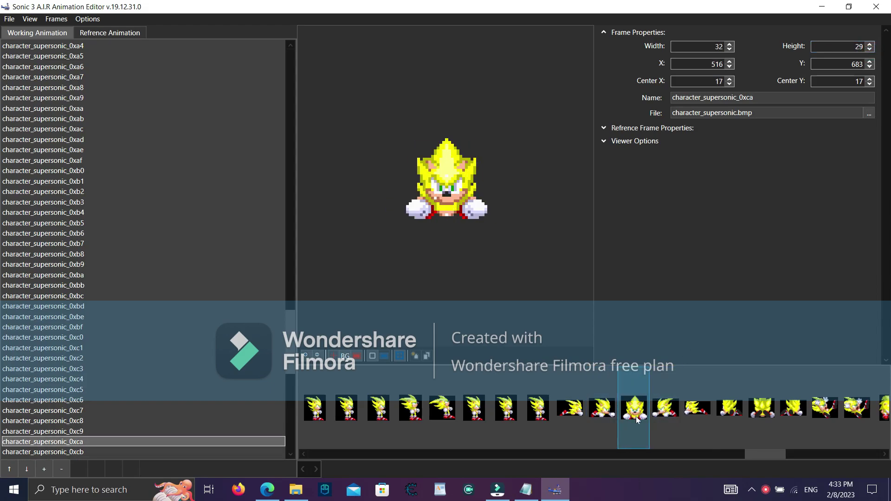
pyautogui.click(661, 413)
pyautogui.click(701, 411)
pyautogui.click(673, 419)
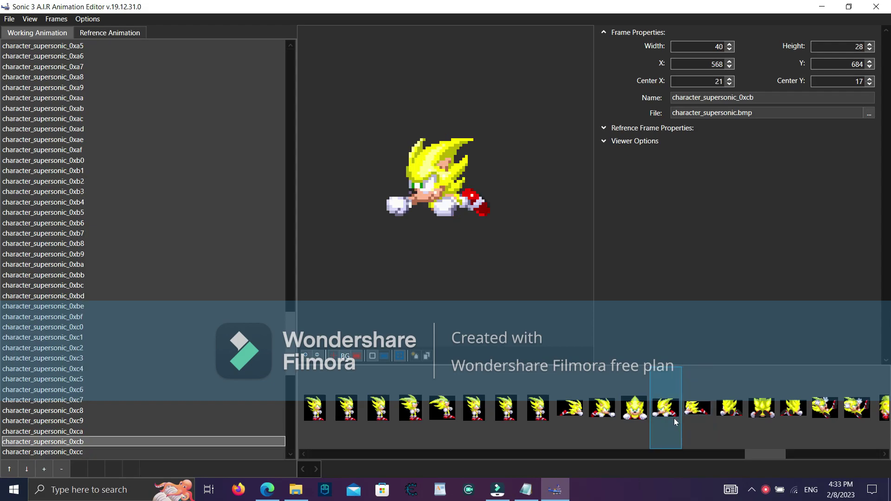
# Set frame character_supersonic_0xcb's Center Y to 16 and compare its alignment with the neighbouring frames.
pyautogui.click(872, 85)
pyautogui.moveTo(664, 417); pyautogui.dragTo(621, 410)
pyautogui.click(614, 413)
pyautogui.click(667, 408)
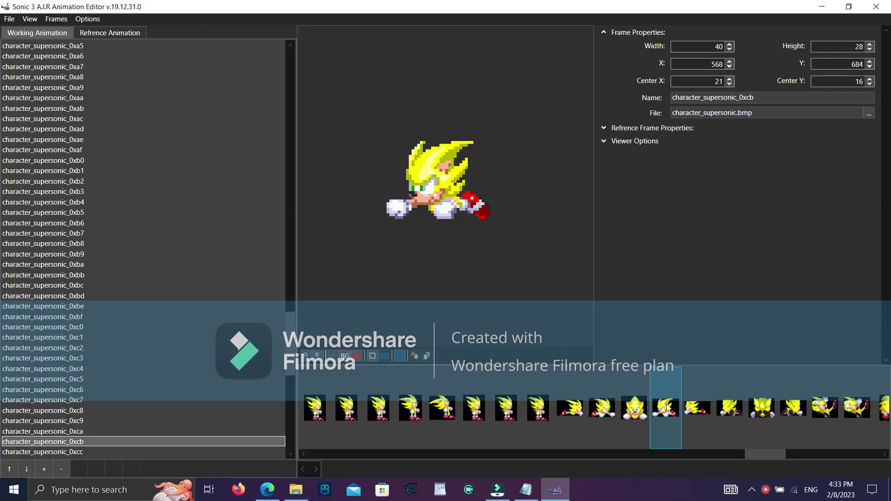
pyautogui.click(683, 406)
pyautogui.click(675, 416)
# Set frame character_supersonic_0xcc's Y to 682 and its Center Y to 18 to include the upper quills.
pyautogui.click(689, 406)
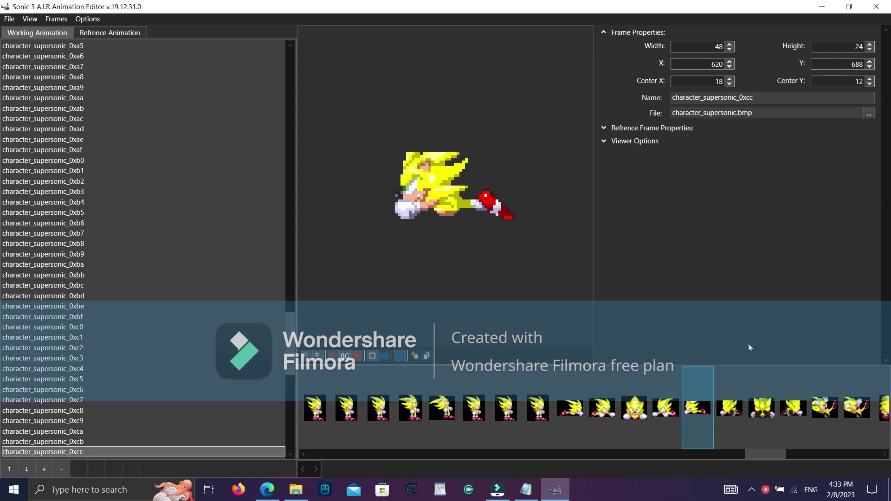
pyautogui.click(871, 67)
pyautogui.click(871, 68)
pyautogui.click(870, 67)
pyautogui.click(871, 68)
pyautogui.click(870, 67)
pyautogui.click(871, 67)
pyautogui.click(870, 78)
pyautogui.click(870, 78)
# Increase frame character_supersonic_0xcc's height to include the full hand and shoe.
pyautogui.click(870, 45)
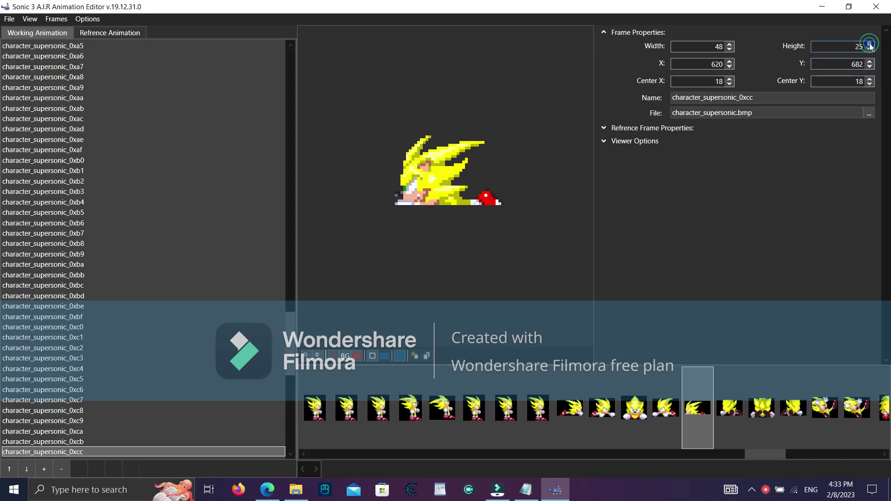
pyautogui.click(870, 44)
pyautogui.click(870, 45)
pyautogui.click(871, 49)
pyautogui.click(871, 49)
pyautogui.click(871, 49)
# Set frame character_supersonic_0xc8's Center Y to 18 and compare its alignment with frame character_supersonic_0xcc.
pyautogui.click(573, 409)
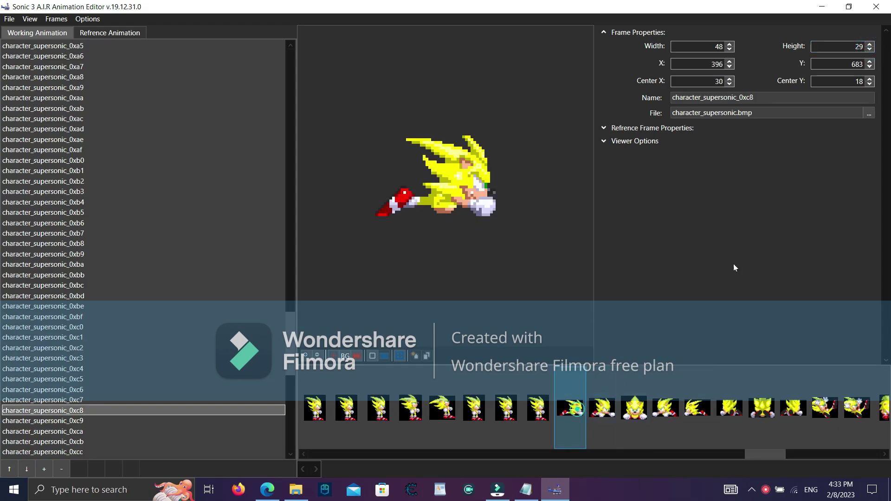
pyautogui.click(710, 402)
pyautogui.moveTo(711, 402); pyautogui.dragTo(690, 403)
# Set frame character_supersonic_0xcd's Y to 682 and its Center Y to 18 to include the upper quills.
pyautogui.click(727, 402)
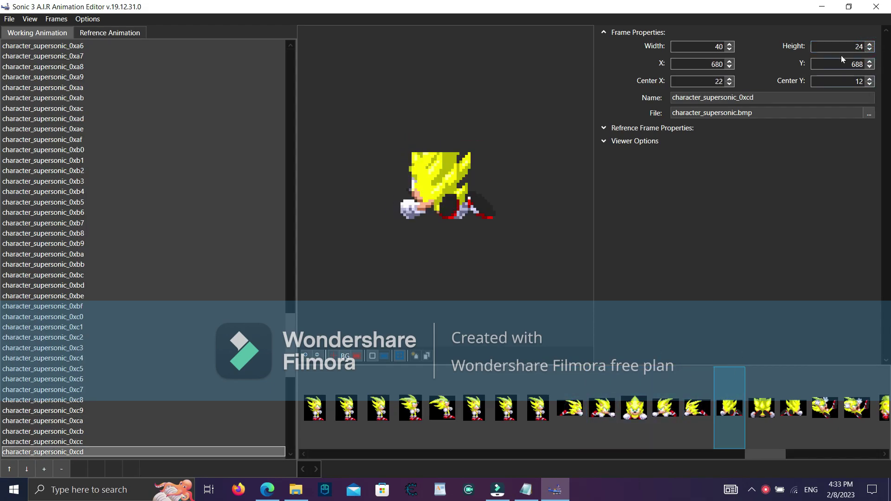
pyautogui.click(870, 68)
pyautogui.click(871, 68)
pyautogui.click(870, 79)
pyautogui.click(870, 79)
pyautogui.click(871, 67)
pyautogui.click(871, 68)
pyautogui.click(869, 78)
pyautogui.click(869, 79)
pyautogui.click(871, 67)
pyautogui.click(871, 68)
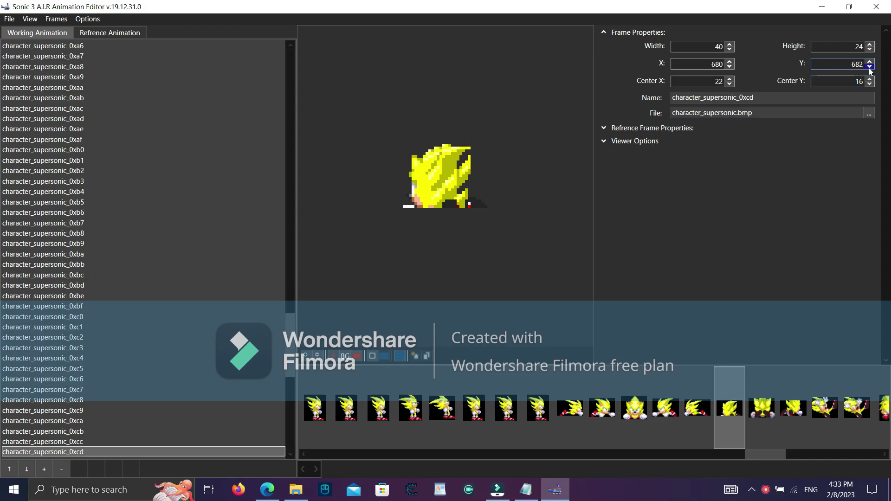
pyautogui.click(870, 79)
pyautogui.click(871, 79)
# Increase frame character_supersonic_0xcd's height to 31 to include the full hand and shoes.
pyautogui.click(870, 45)
pyautogui.click(870, 44)
pyautogui.click(870, 44)
pyautogui.click(870, 44)
pyautogui.click(870, 44)
pyautogui.click(871, 44)
pyautogui.click(870, 44)
pyautogui.click(870, 45)
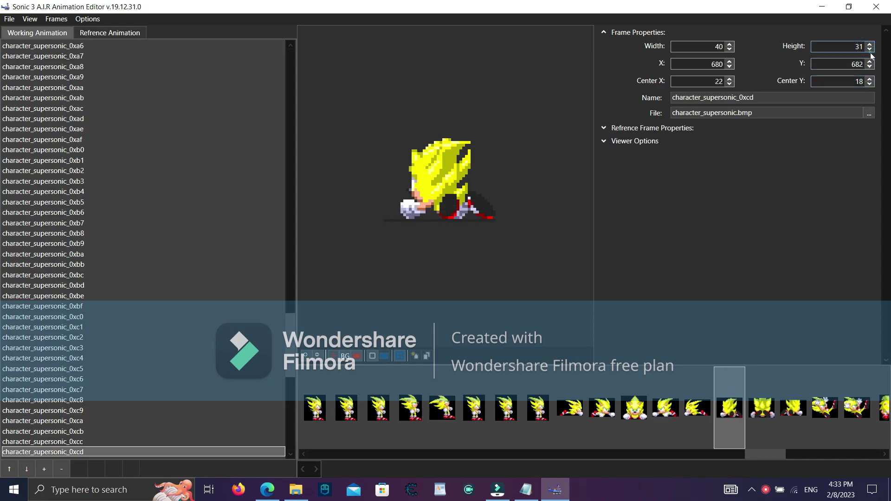
# Compare frame character_supersonic_0xcd's alignment with the preceding frame and set its Center Y to 17.
pyautogui.click(703, 418)
pyautogui.click(738, 408)
pyautogui.click(701, 411)
pyautogui.click(738, 403)
pyautogui.click(871, 85)
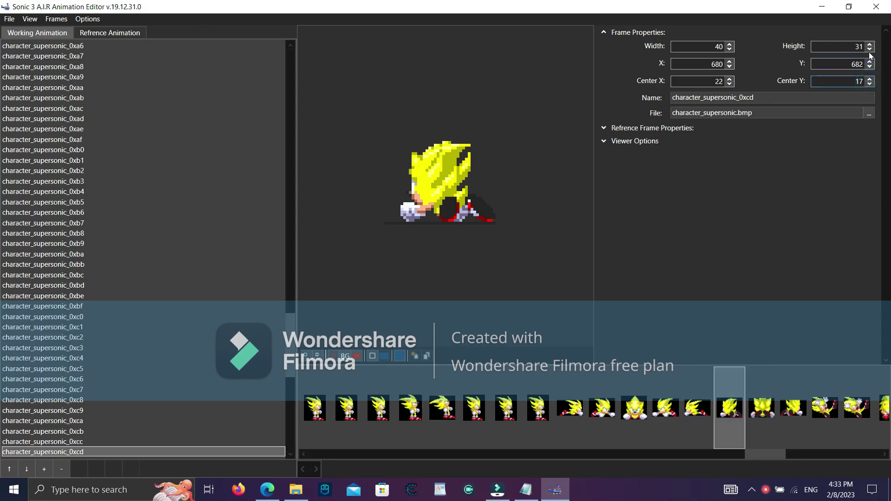
pyautogui.click(729, 408)
# Set frame character_supersonic_0xce's Y to 682 and its Center Y to 18 to include the upper quills.
pyautogui.click(761, 407)
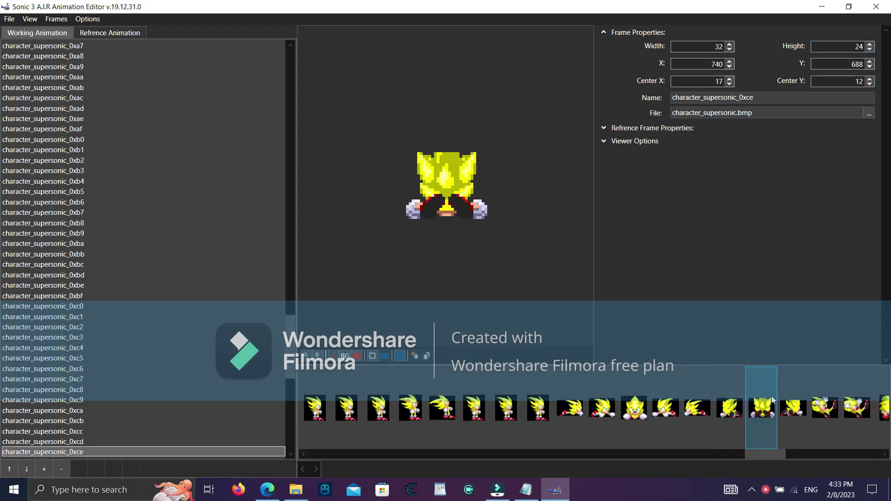
pyautogui.click(870, 67)
pyautogui.click(869, 67)
pyautogui.click(869, 78)
pyautogui.click(870, 78)
pyautogui.click(870, 68)
pyautogui.click(871, 67)
pyautogui.click(870, 79)
pyautogui.click(870, 79)
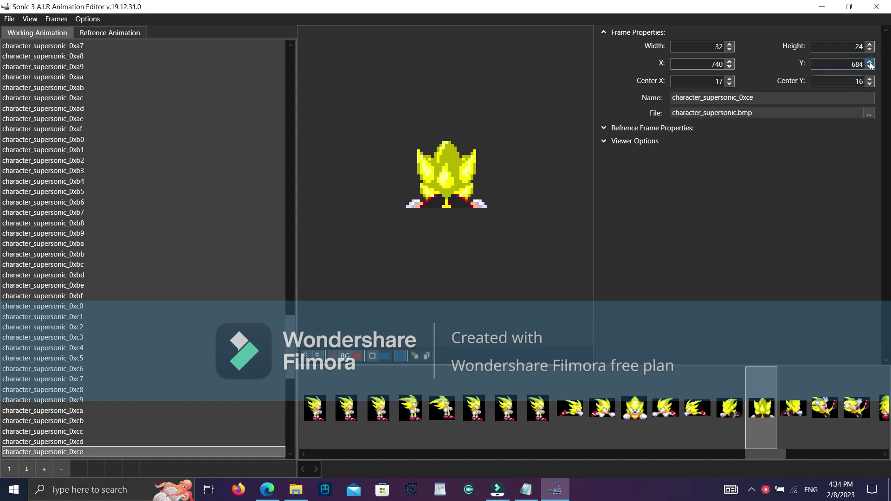
pyautogui.click(869, 66)
pyautogui.click(870, 66)
pyautogui.click(870, 79)
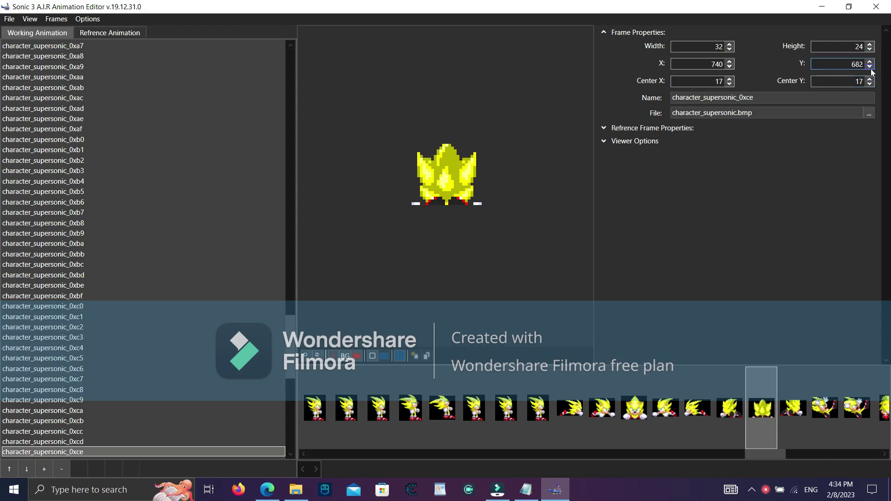
pyautogui.click(869, 79)
# Increase frame character_supersonic_0xce's height to 30 to include both hands in full.
pyautogui.click(869, 44)
pyautogui.click(869, 44)
pyautogui.click(870, 44)
pyautogui.click(870, 44)
pyautogui.click(870, 44)
pyautogui.click(869, 44)
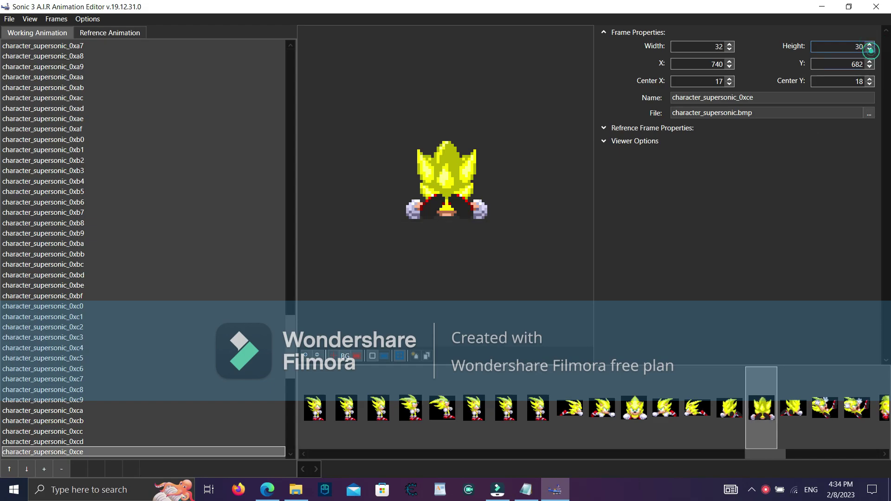
# Set frame character_supersonic_0xcf's Y to 682 and its Center Y to 18 to include the upper quills.
pyautogui.moveTo(743, 410); pyautogui.dragTo(780, 396)
pyautogui.click(869, 67)
pyautogui.click(870, 66)
pyautogui.click(869, 67)
pyautogui.click(870, 67)
pyautogui.click(870, 66)
pyautogui.click(870, 67)
pyautogui.click(870, 66)
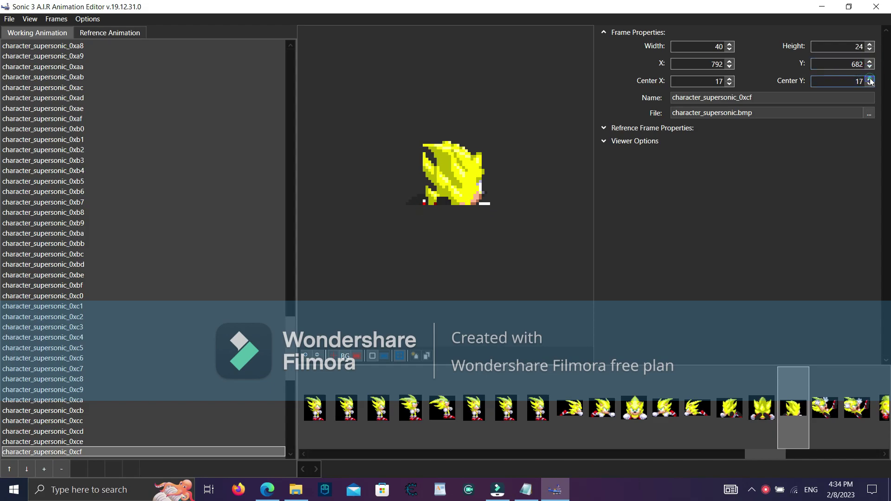
pyautogui.click(870, 67)
pyautogui.click(869, 62)
pyautogui.click(870, 62)
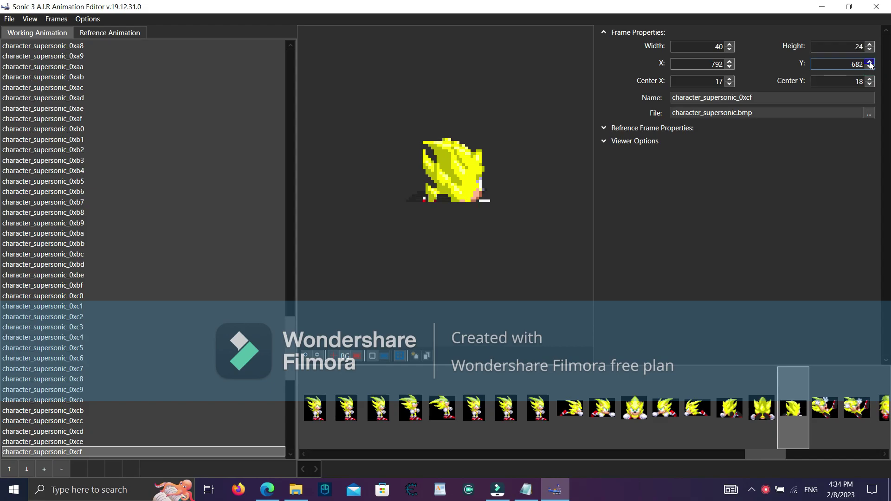
# Set frame character_supersonic_0xcf's height to 30 to include the full hand and shoes without the line below them.
pyautogui.click(871, 45)
pyautogui.click(871, 44)
pyautogui.click(870, 44)
pyautogui.click(870, 44)
pyautogui.click(871, 44)
pyautogui.click(871, 45)
pyautogui.click(870, 44)
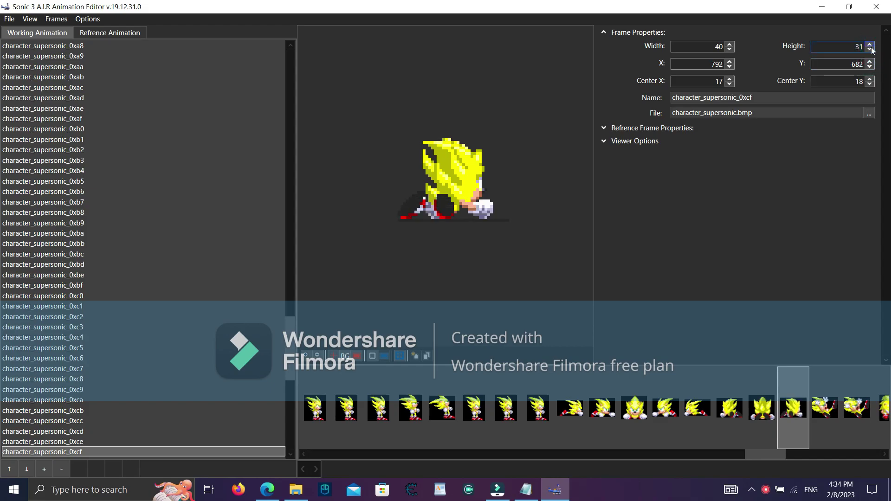
pyautogui.click(799, 403)
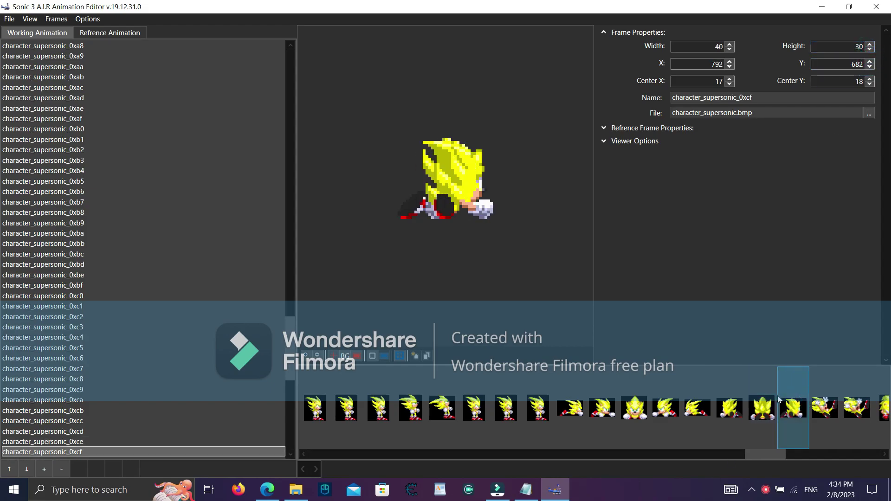
pyautogui.click(766, 490)
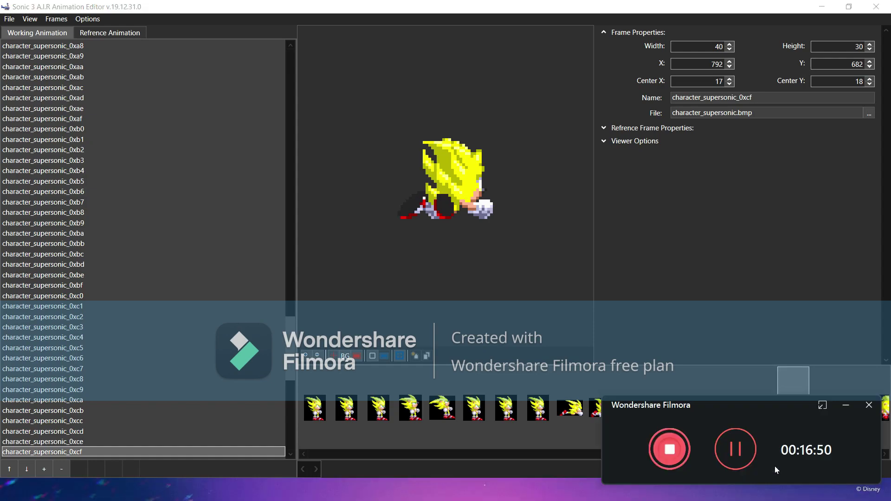
pyautogui.moveTo(777, 408); pyautogui.dragTo(795, 393)
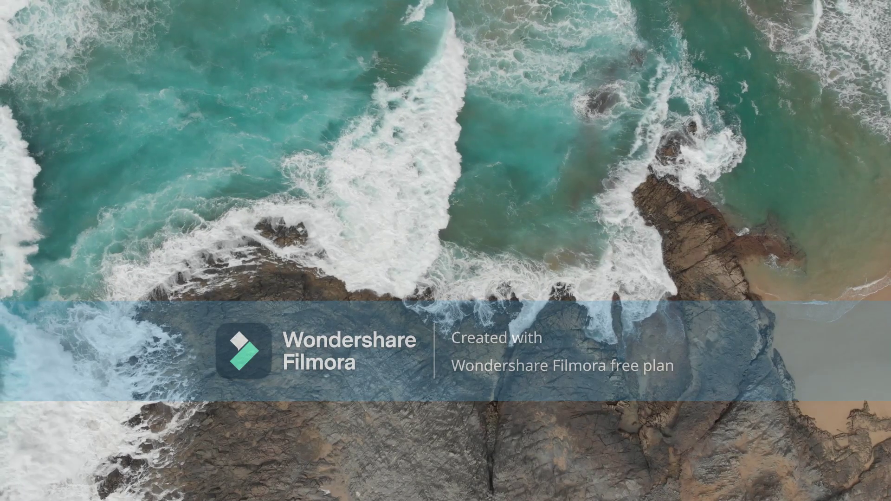